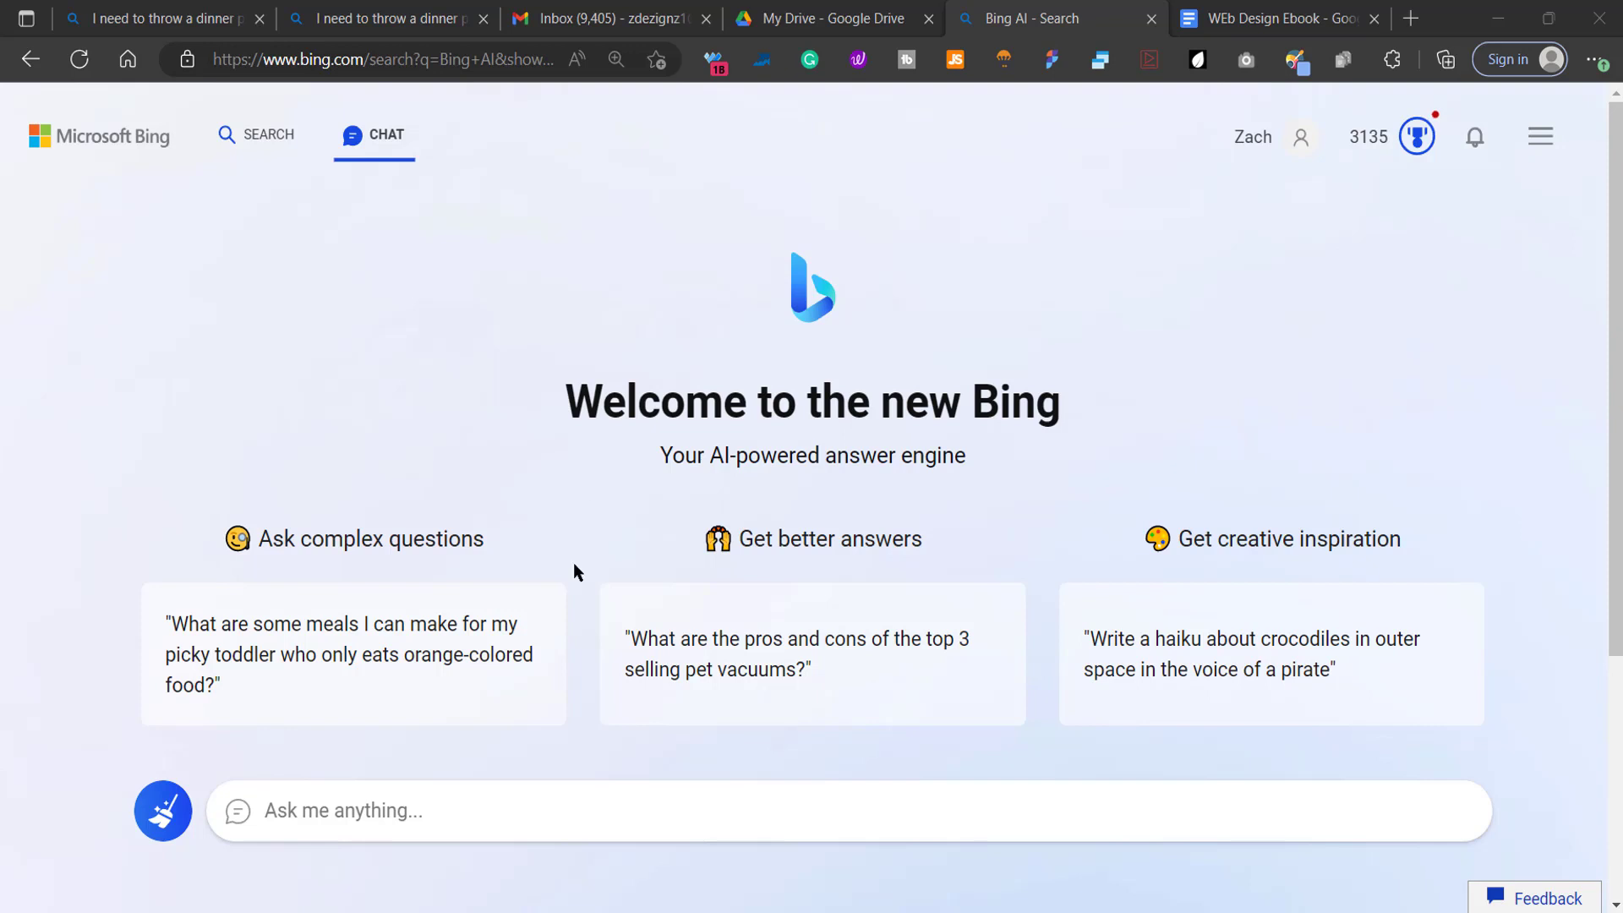
# Step: Ask Bing Chat: 'give me an outline for a Search Engine Otimization Ebook'
pyautogui.click(508, 818)
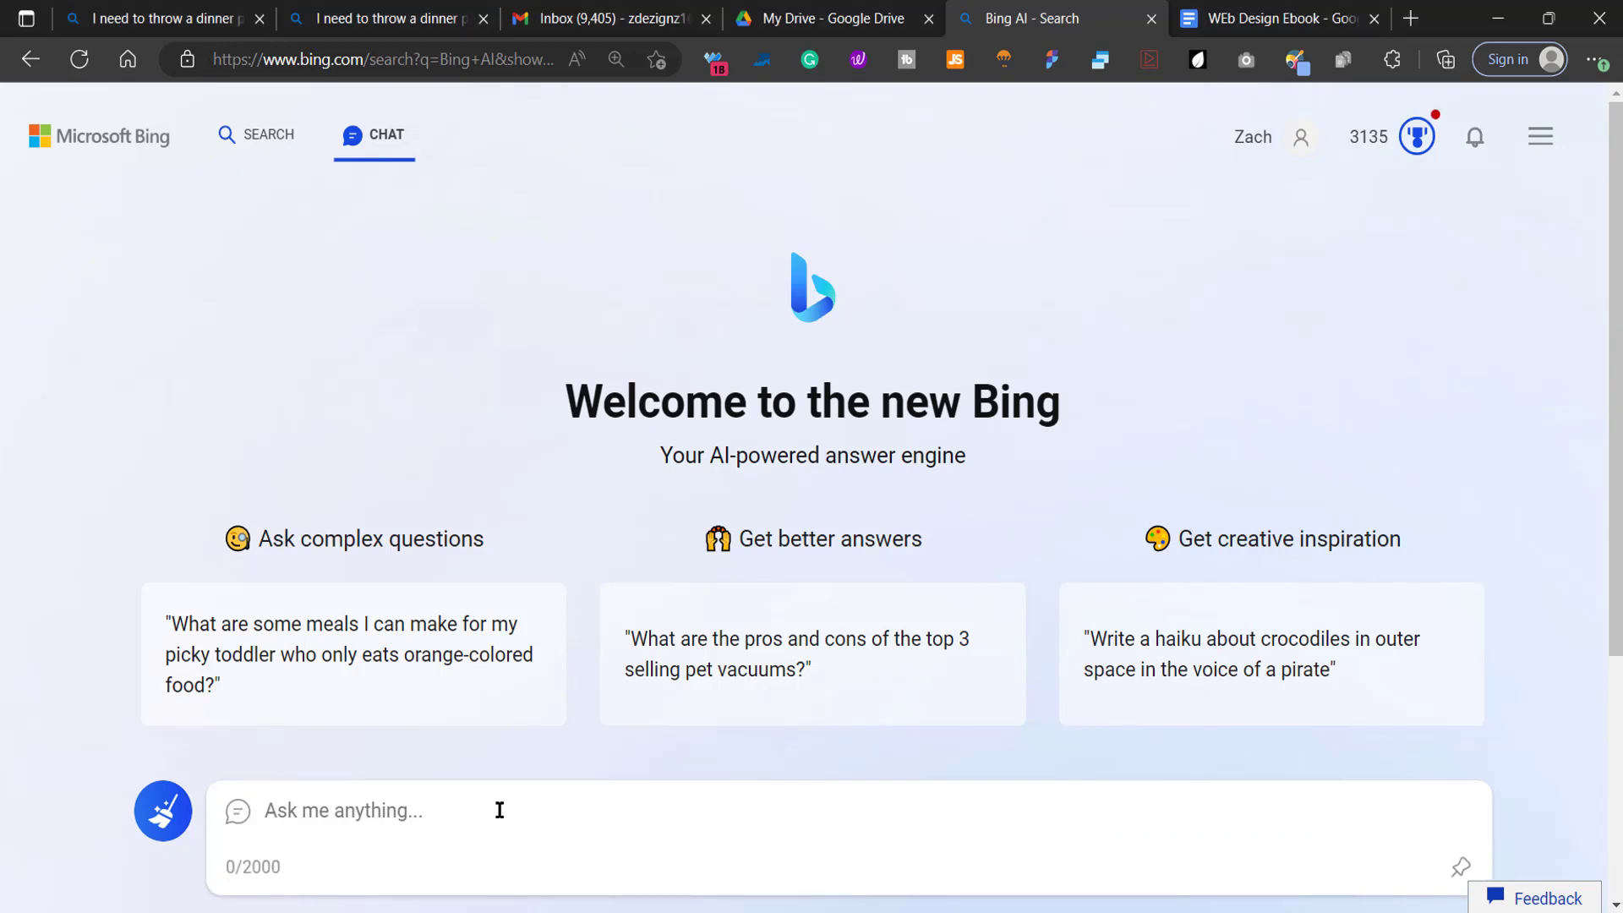
pyautogui.write('give me an')
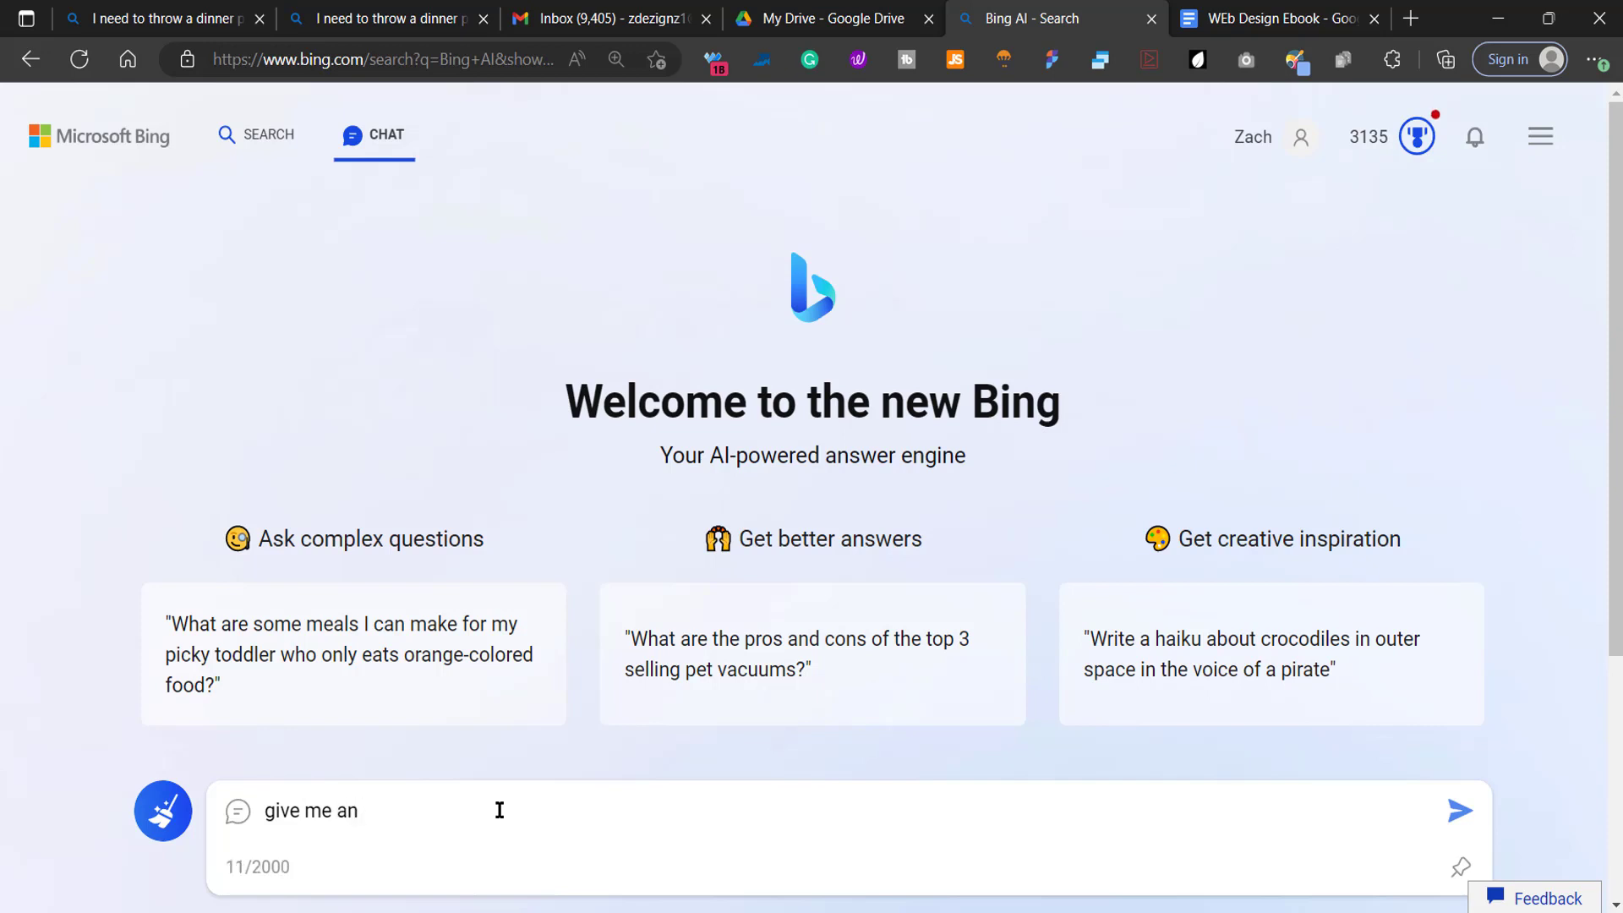
pyautogui.write(' outline for a')
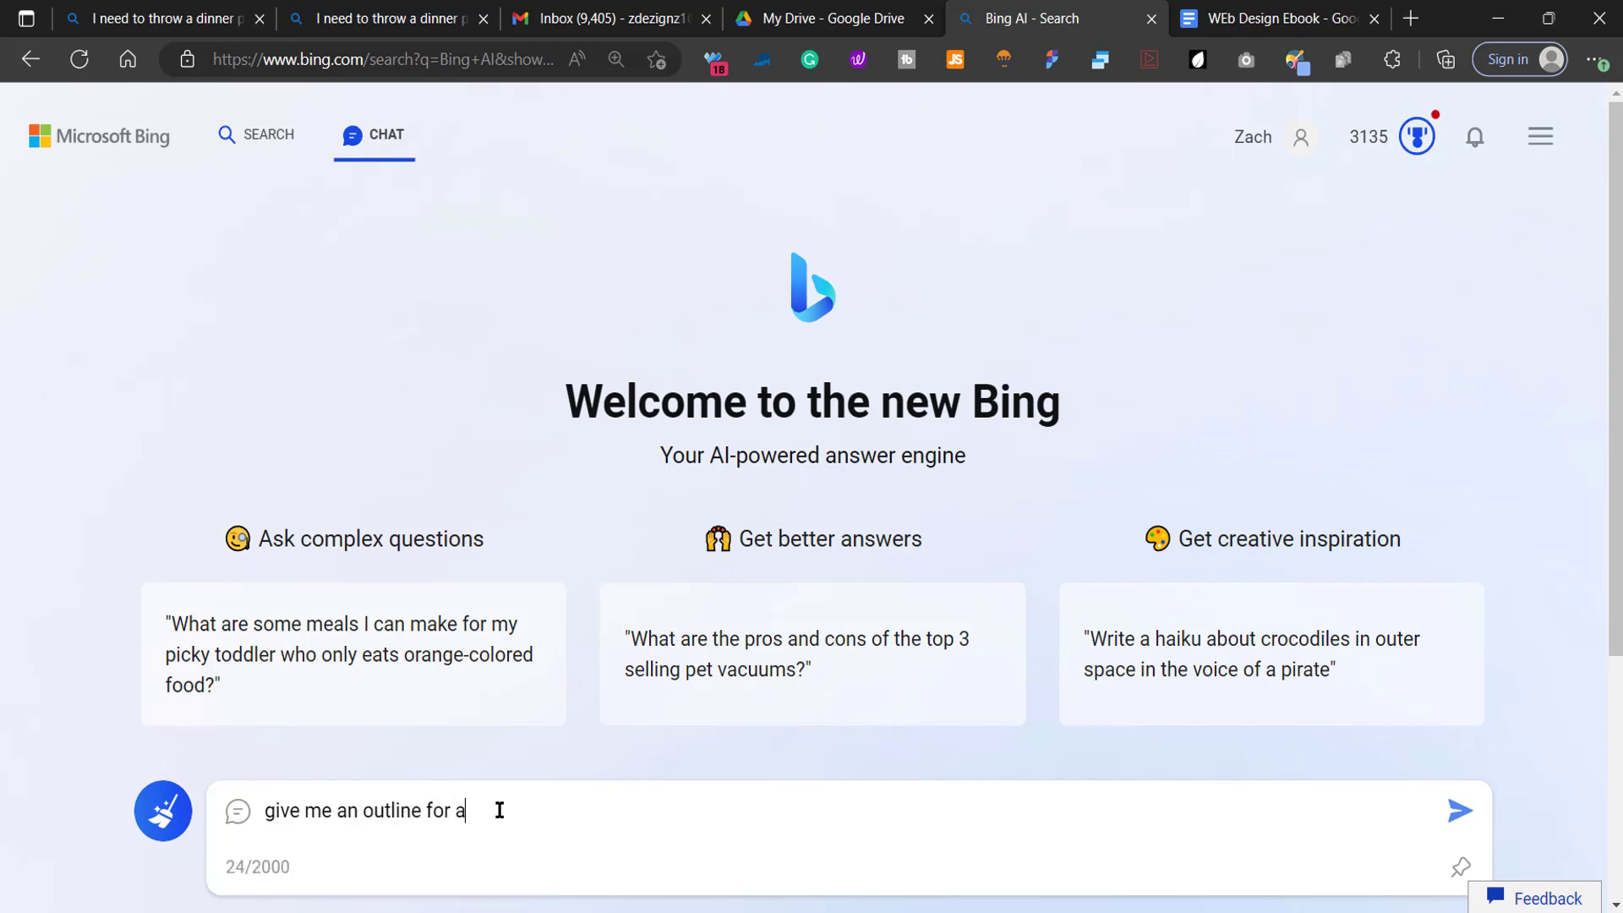
pyautogui.write(' Search Engine Otimiza')
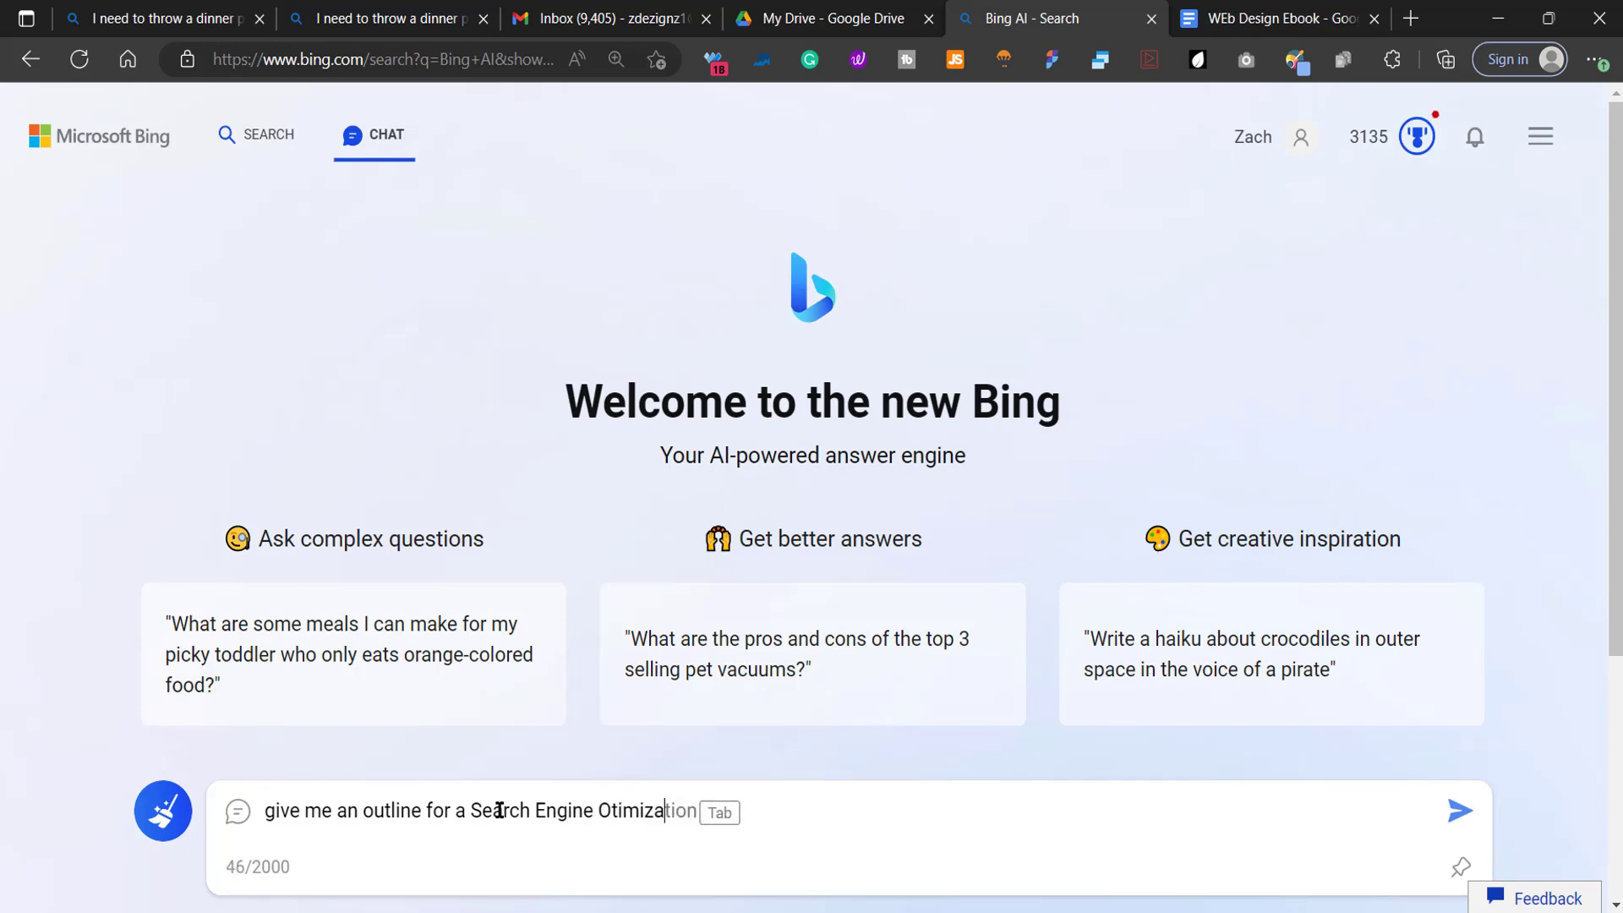
pyautogui.write('tion Ebook')
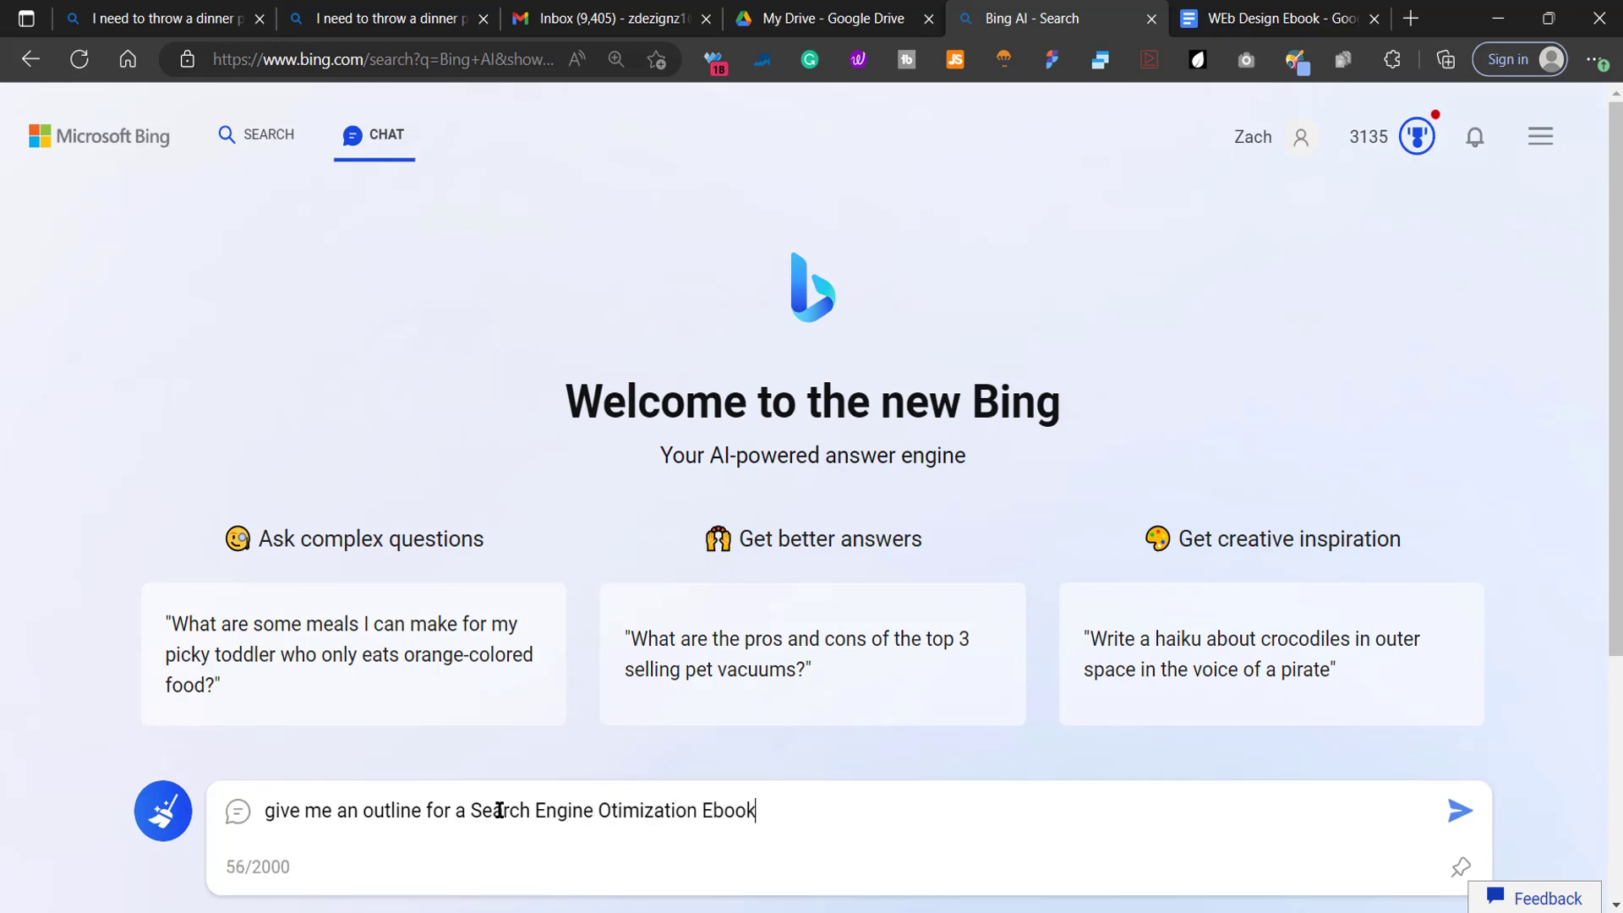
pyautogui.press('Return')
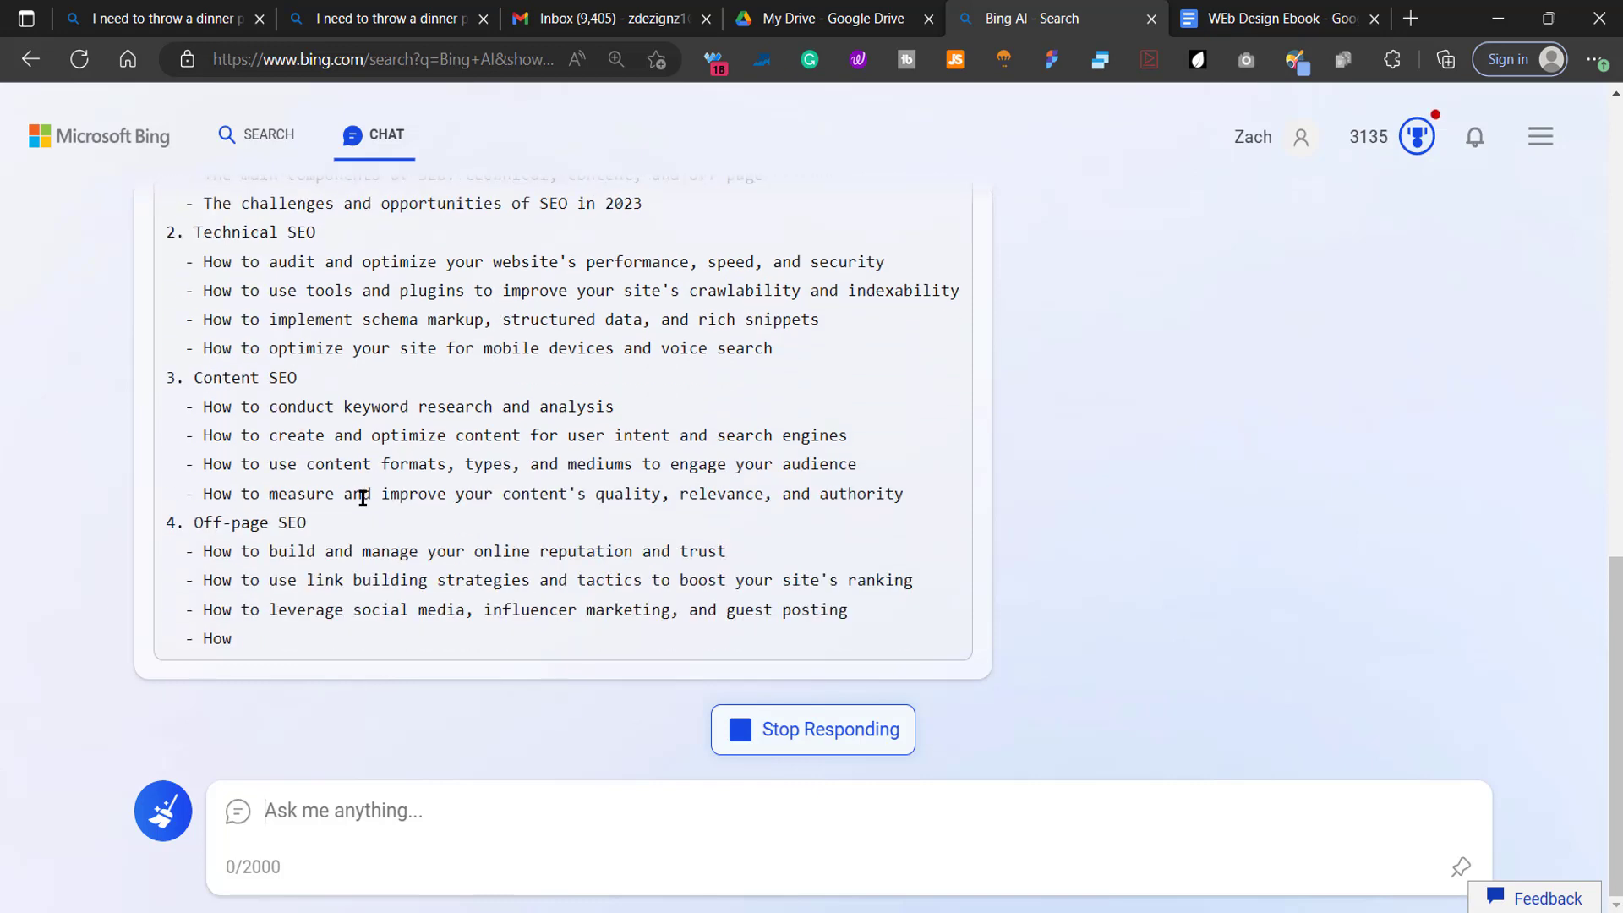
# Step: Copy Bing's finished SEO ebook outline reply using its More menu's Copy option
pyautogui.scroll(10, 1017, 560)
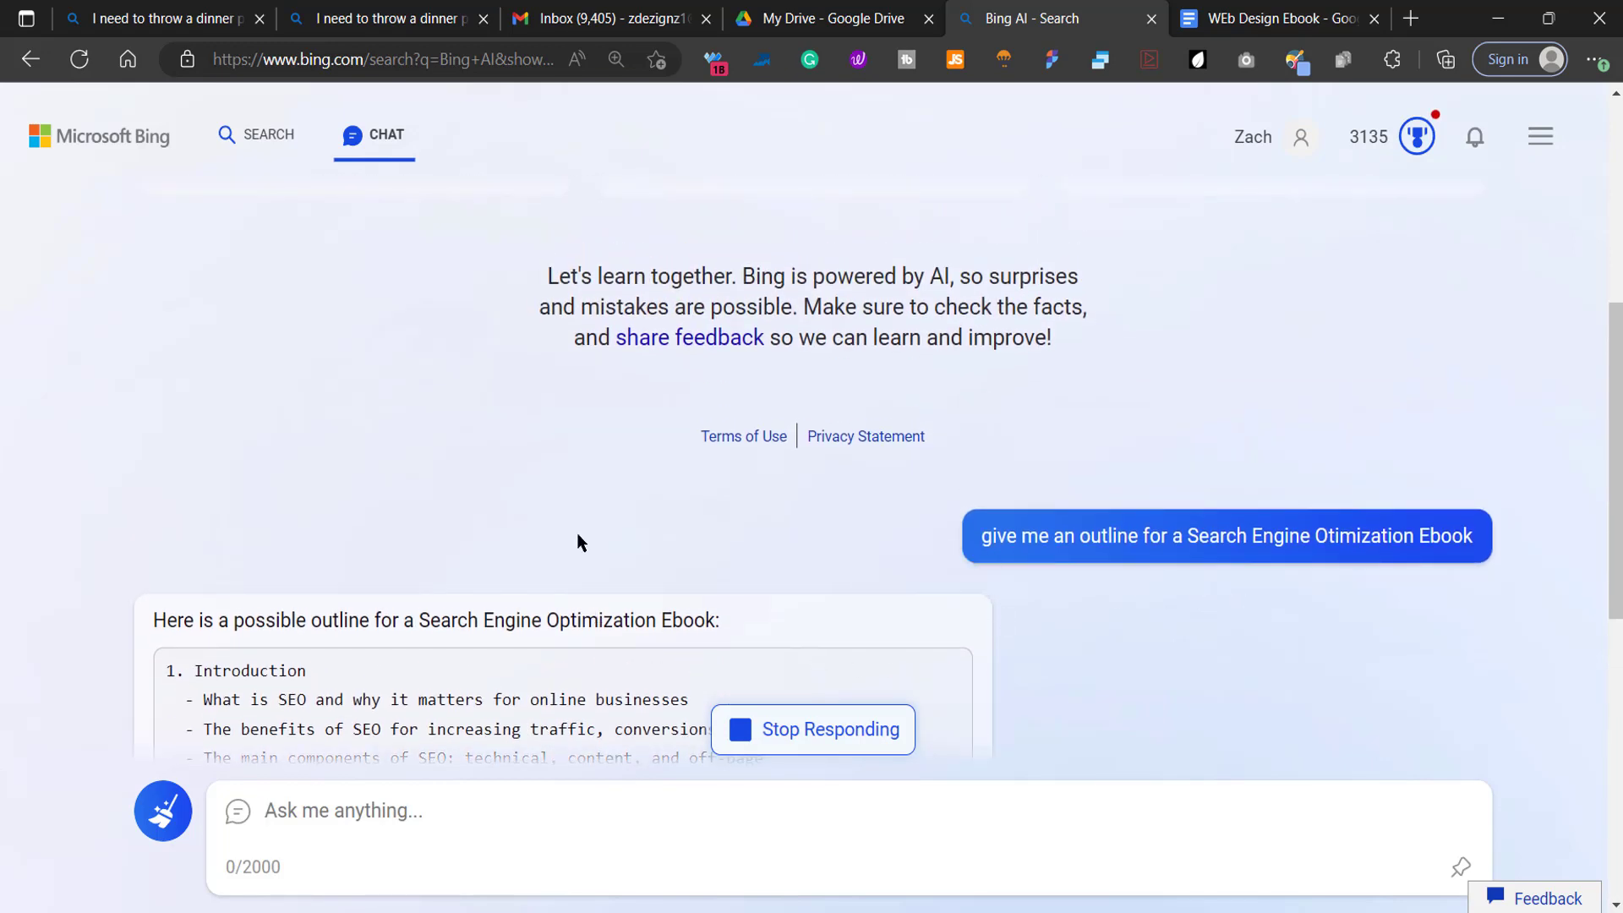
pyautogui.click(971, 572)
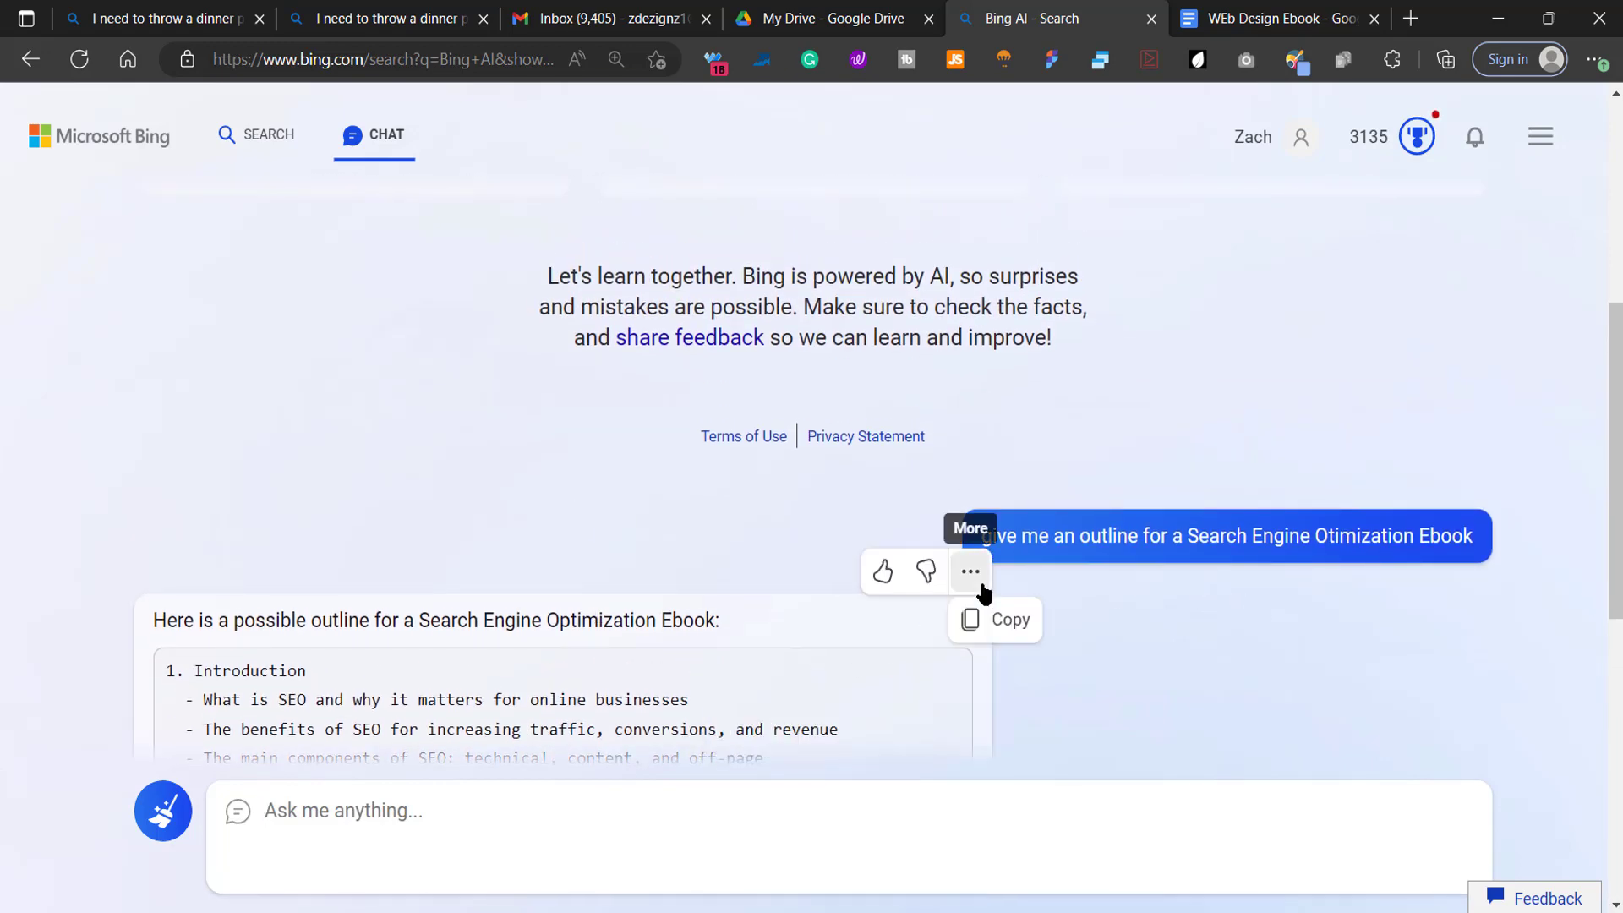
pyautogui.click(1021, 626)
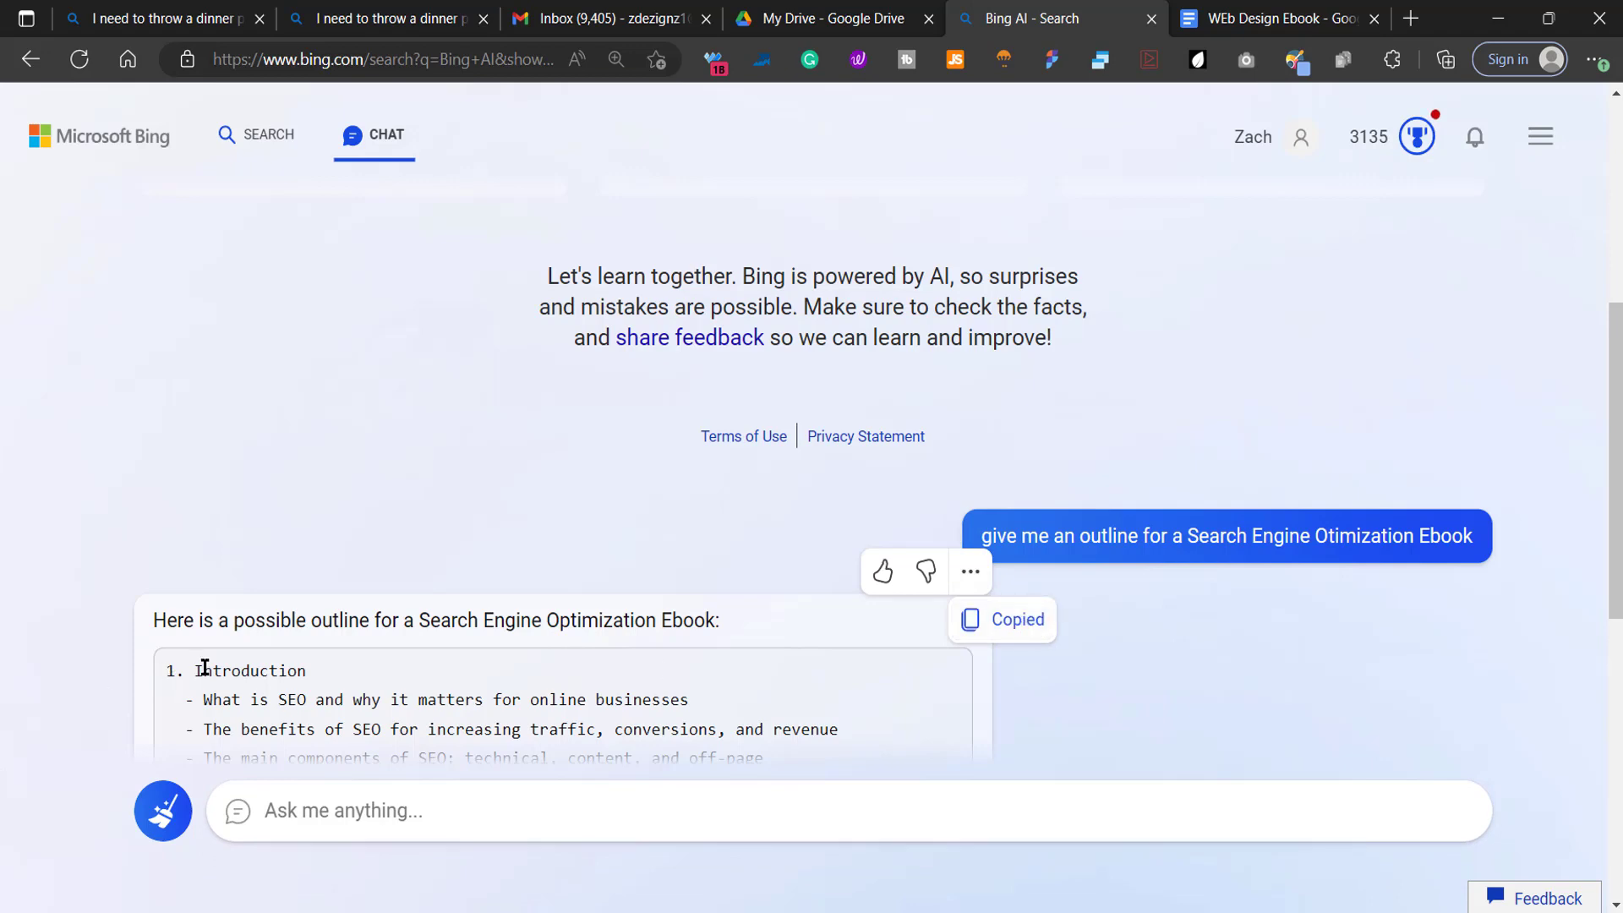
pyautogui.moveTo(186, 669)
pyautogui.mouseDown()
pyautogui.moveTo(142, 680)
pyautogui.moveTo(178, 699)
pyautogui.mouseUp()
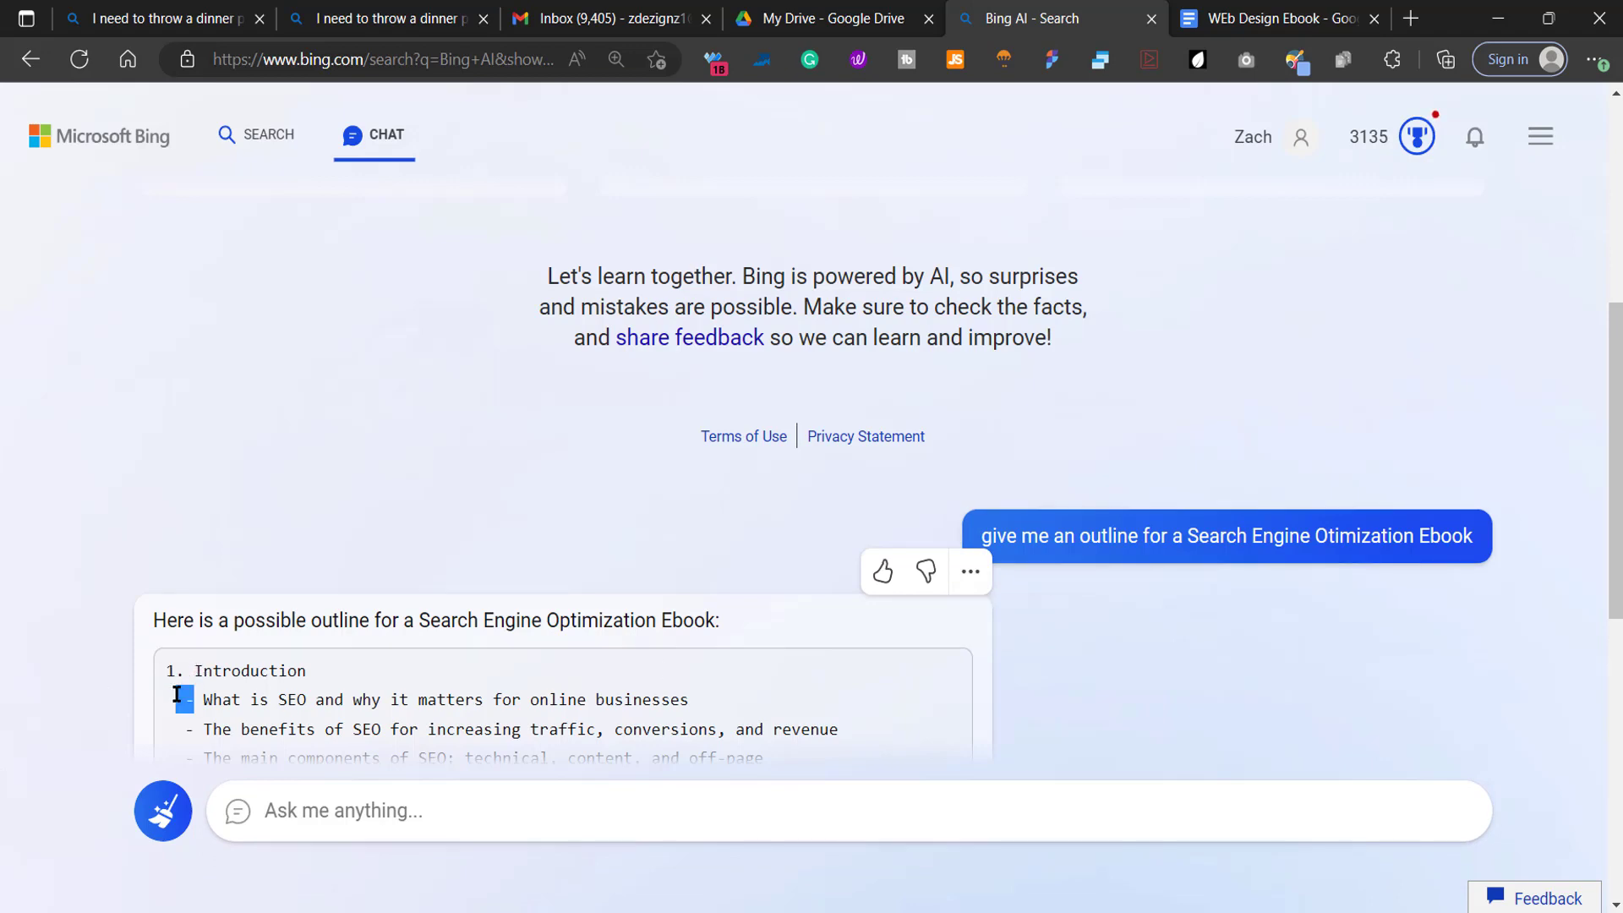
# Step: Paste the copied SEO outline into the empty WEb Design Ebook document
pyautogui.click(1333, 7)
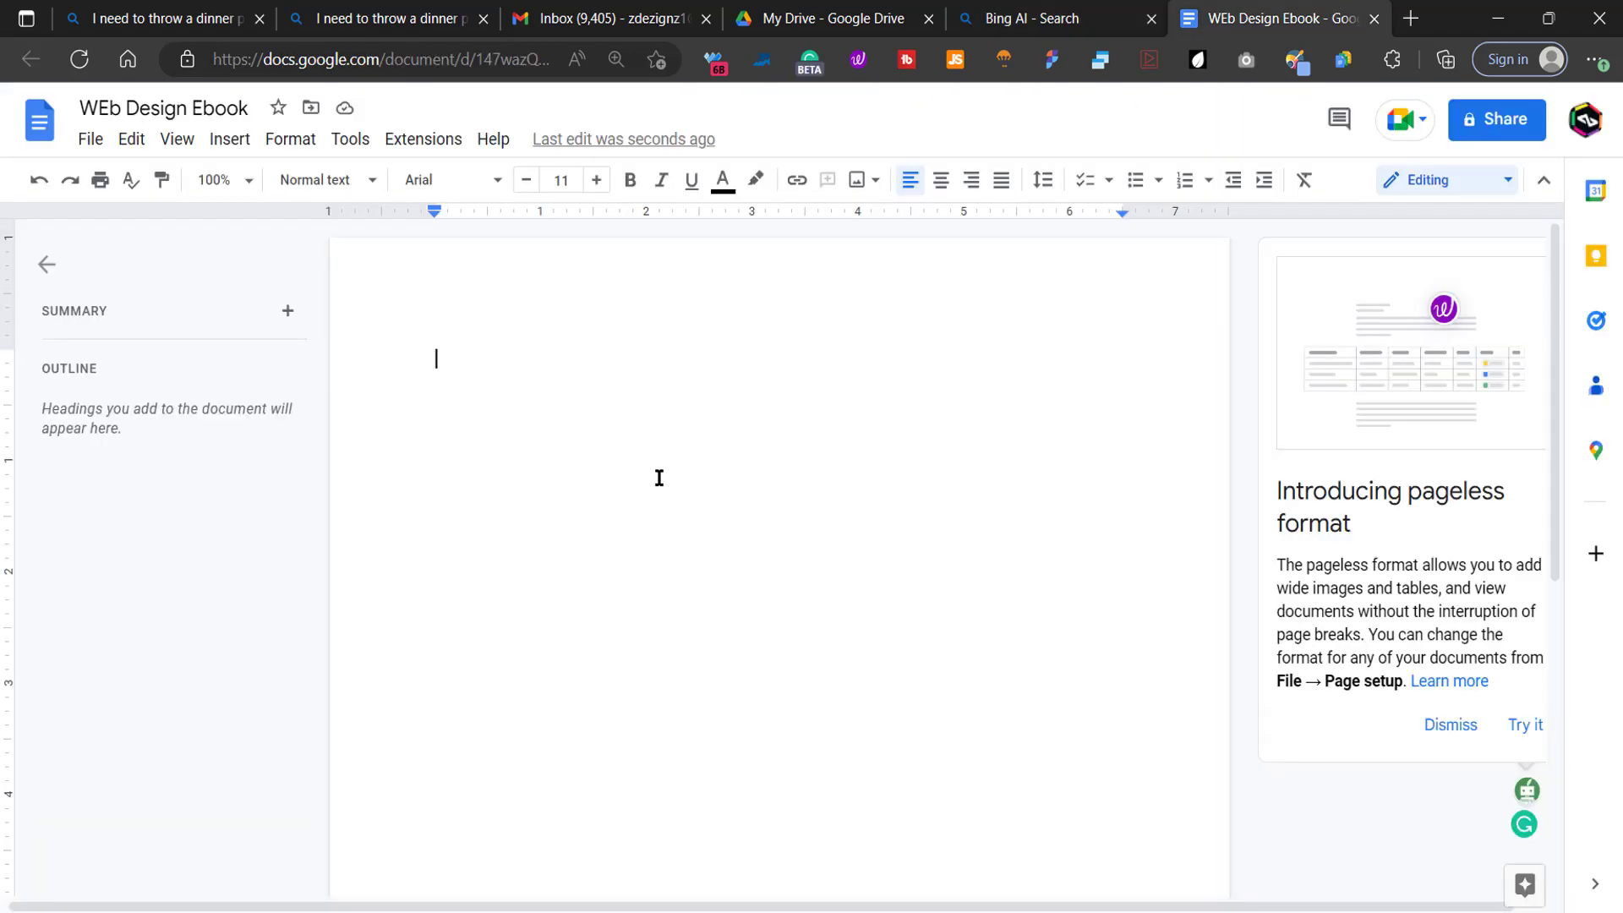
pyautogui.click(544, 326)
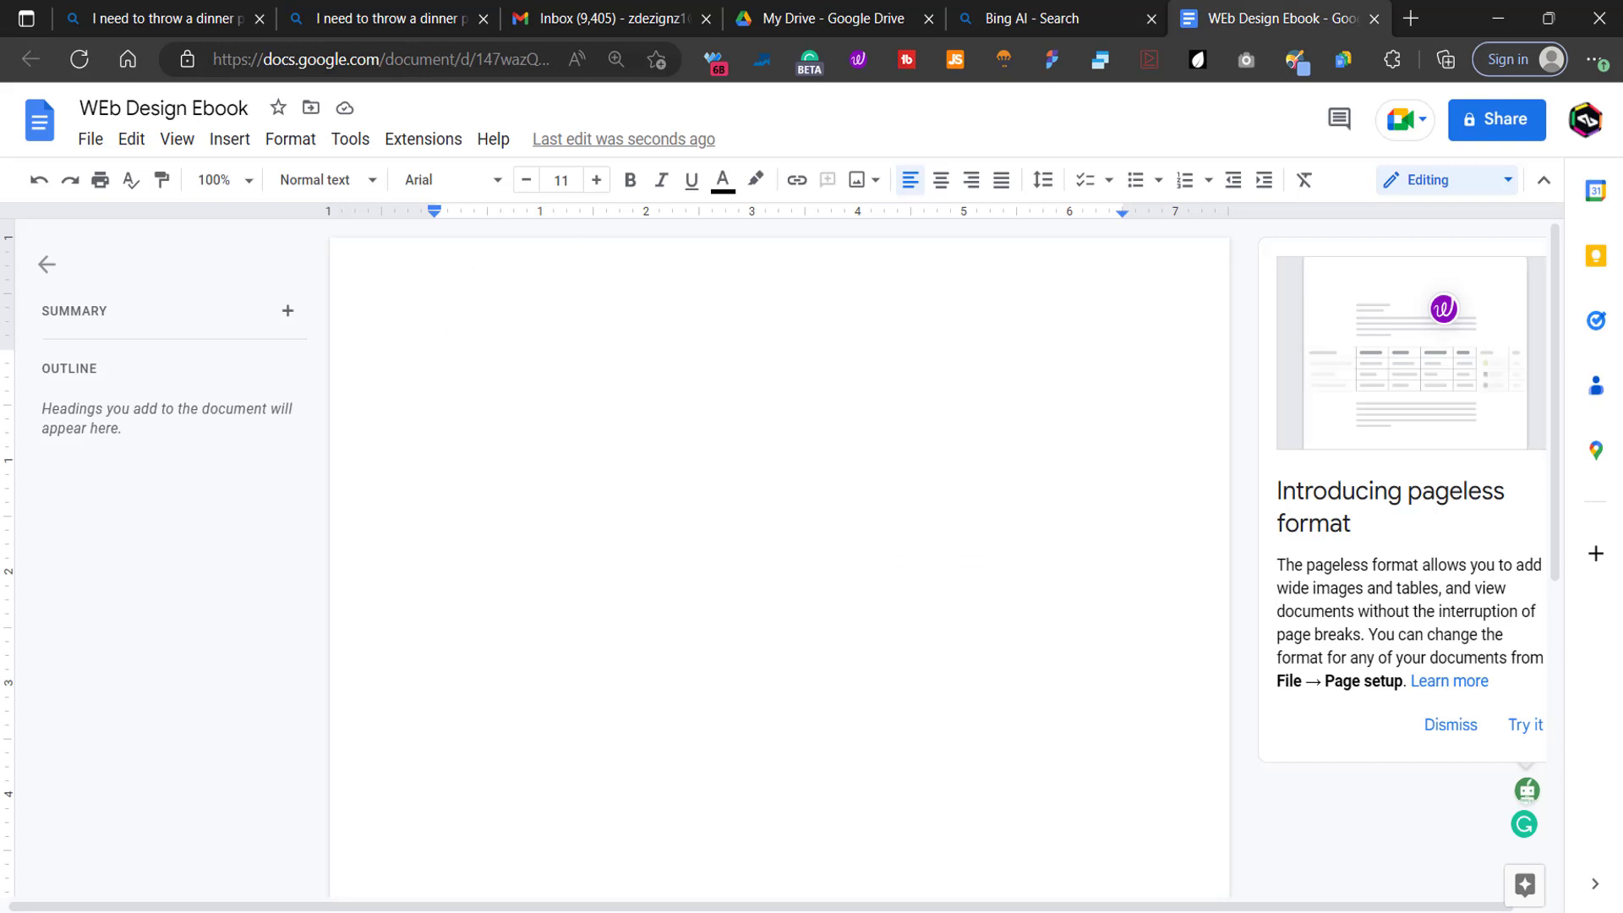
pyautogui.write("Here is a possible outline for a Search Engine Optimization Ebook: 1. Introduction - What is SEO and why it matters for online businesses - The benefits of SEO for increasing traffic, conversions, and revenue - The main components of SEO: technical, content, and off-page - The challenges and opportunities of SEO in 2023 2. Technical SEO - How to audit and optimize your website's performance, speed, and security - How to use tools and plugins to improve your site's crawlability and indexability - How to implement schema markup, structured data, and rich snippets - How to optimize your site for mobile devices and voice search 3. Content SEO - How to conduct keyword research and analysis - How to create and optimize content for user intent and search engines - How to use content formats, types, and mediums to engage your audience - How to measure and improve your content's quality, relevance, and authority 4. Off-page SEO - How to build and manage your online reputation and trust - How to use link building strategies and tactics to boost your site's ranking - How to leverage social media, influencer marketing, and guest posting - How to avoid and recover from penalties and negative SEO 5. Conclusion - A summary of the main points and takeaways from the ebook - A call to action for the readers to apply the SEO best practices and tips - A list of resources and references for further learning and guidance - A thank you note and an invitation to provide feedback and reviews")
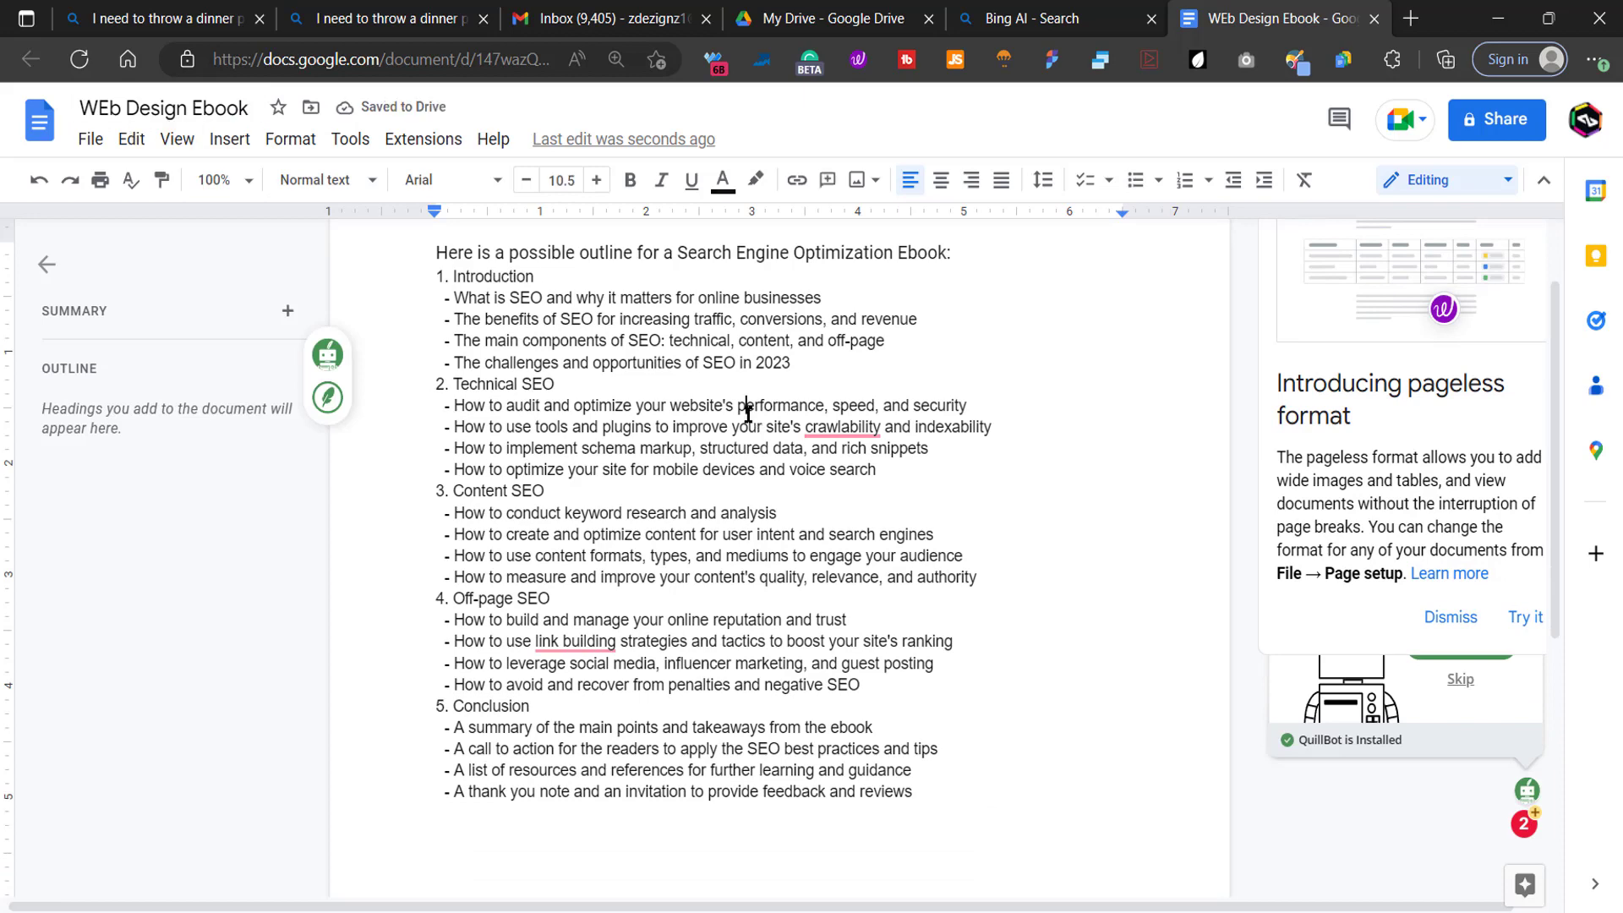
pyautogui.scroll(2, 744, 410)
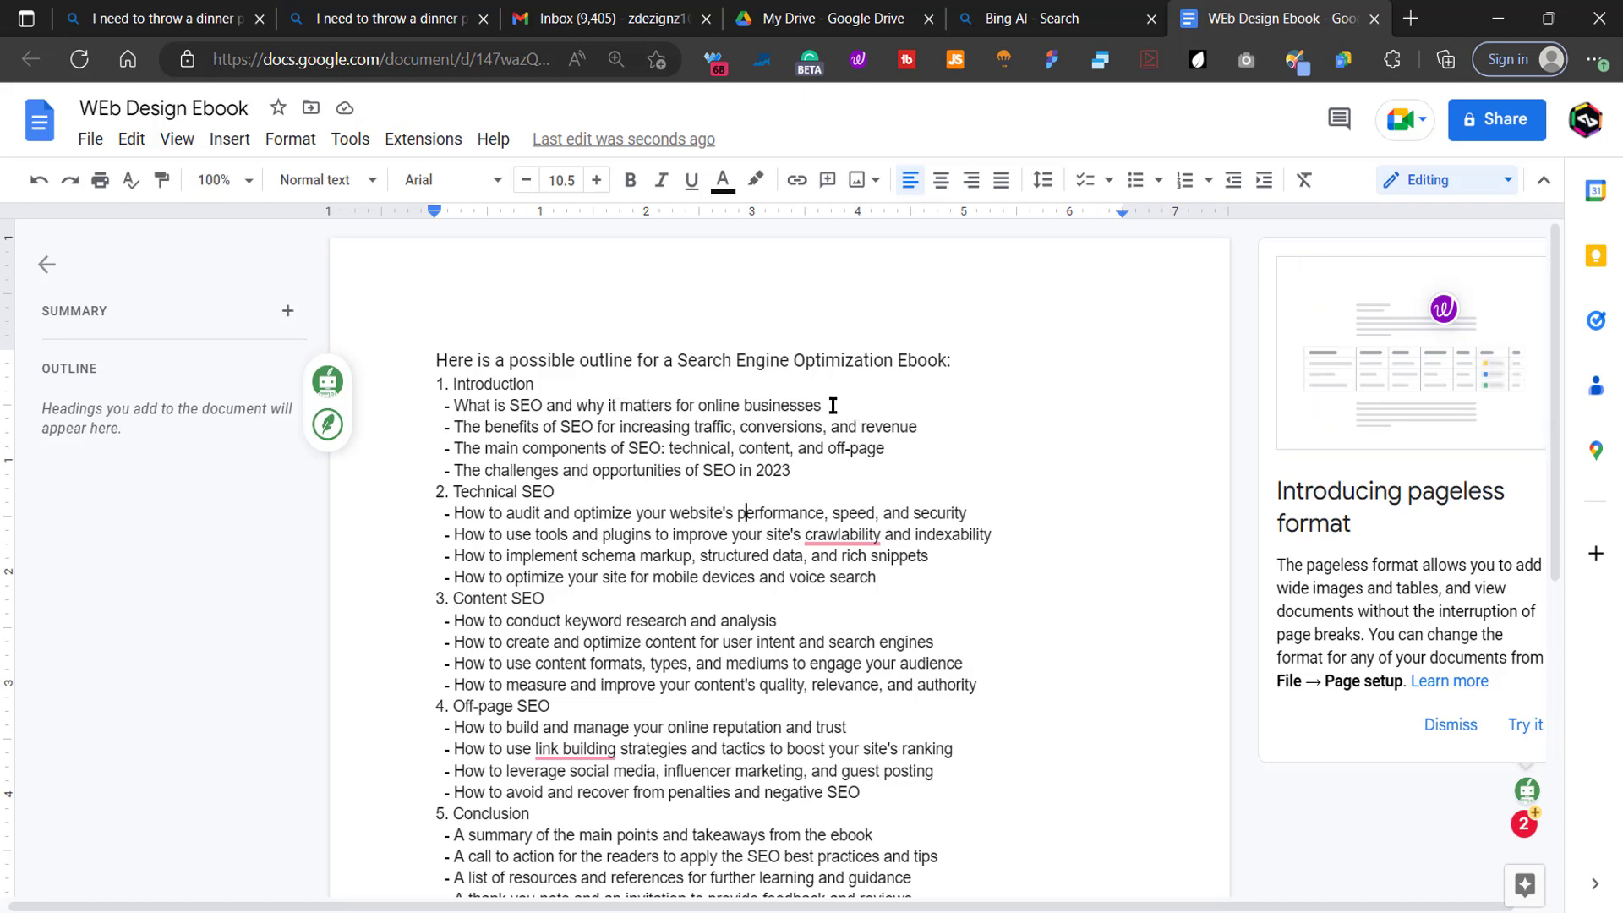
# Step: Send Bing the 'What is SEO and why it matters for online businesses' outline line
pyautogui.moveTo(833, 406); pyautogui.dragTo(446, 405)
pyautogui.hotkey('ctrl', 'c')
pyautogui.hotkey('ctrl', 'shift', 'Tab')
pyautogui.hotkey('ctrl', 'v')
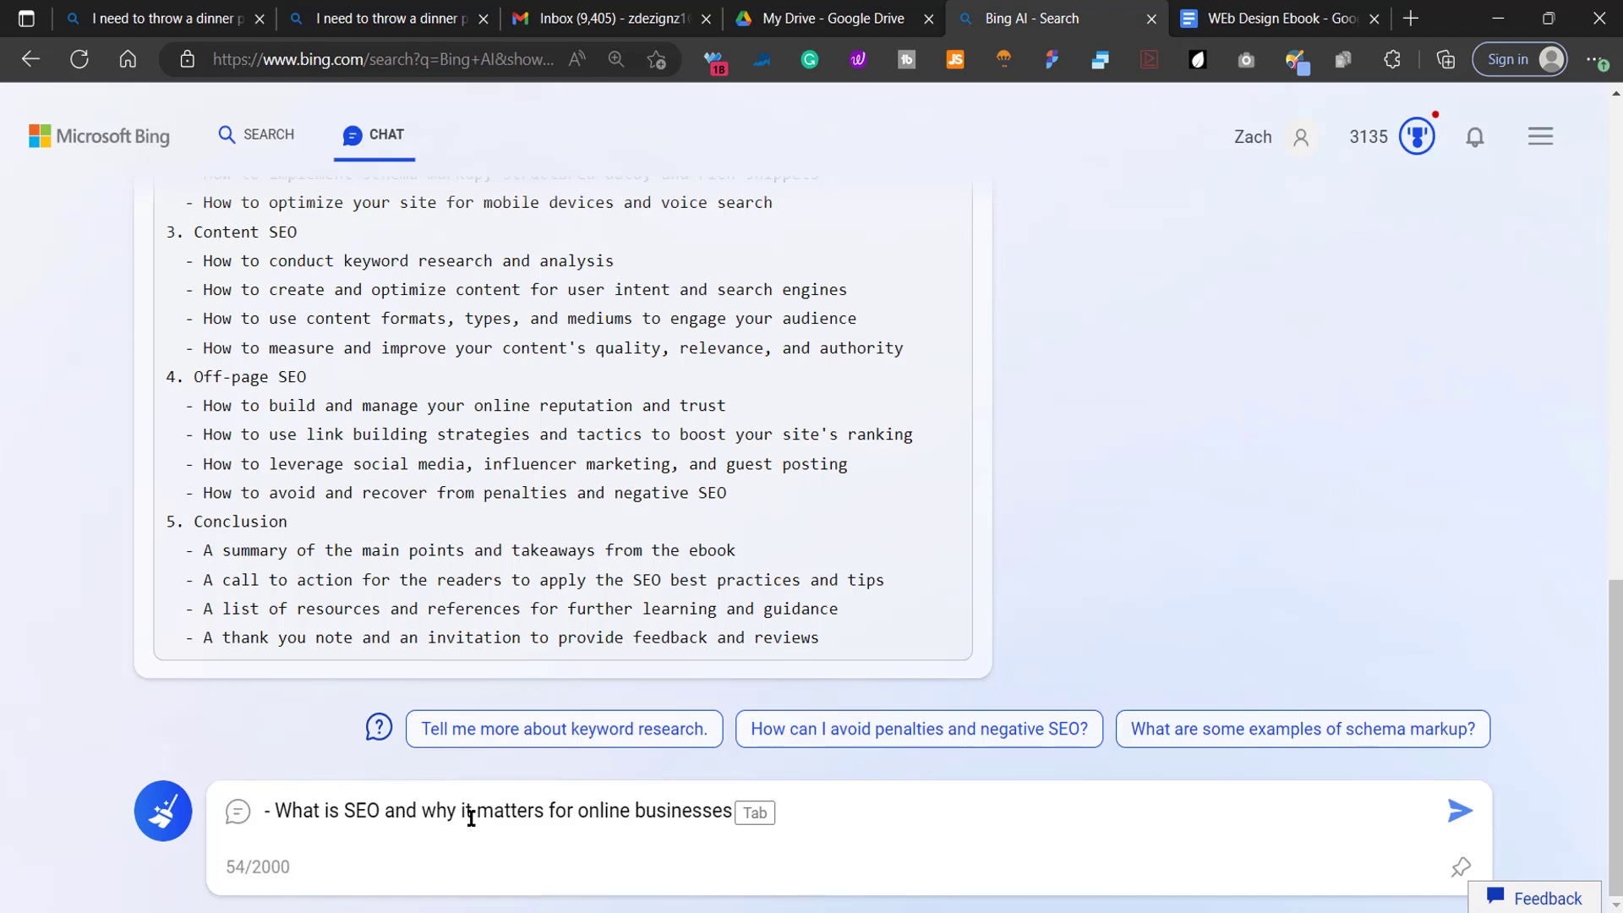
pyautogui.press('Return')
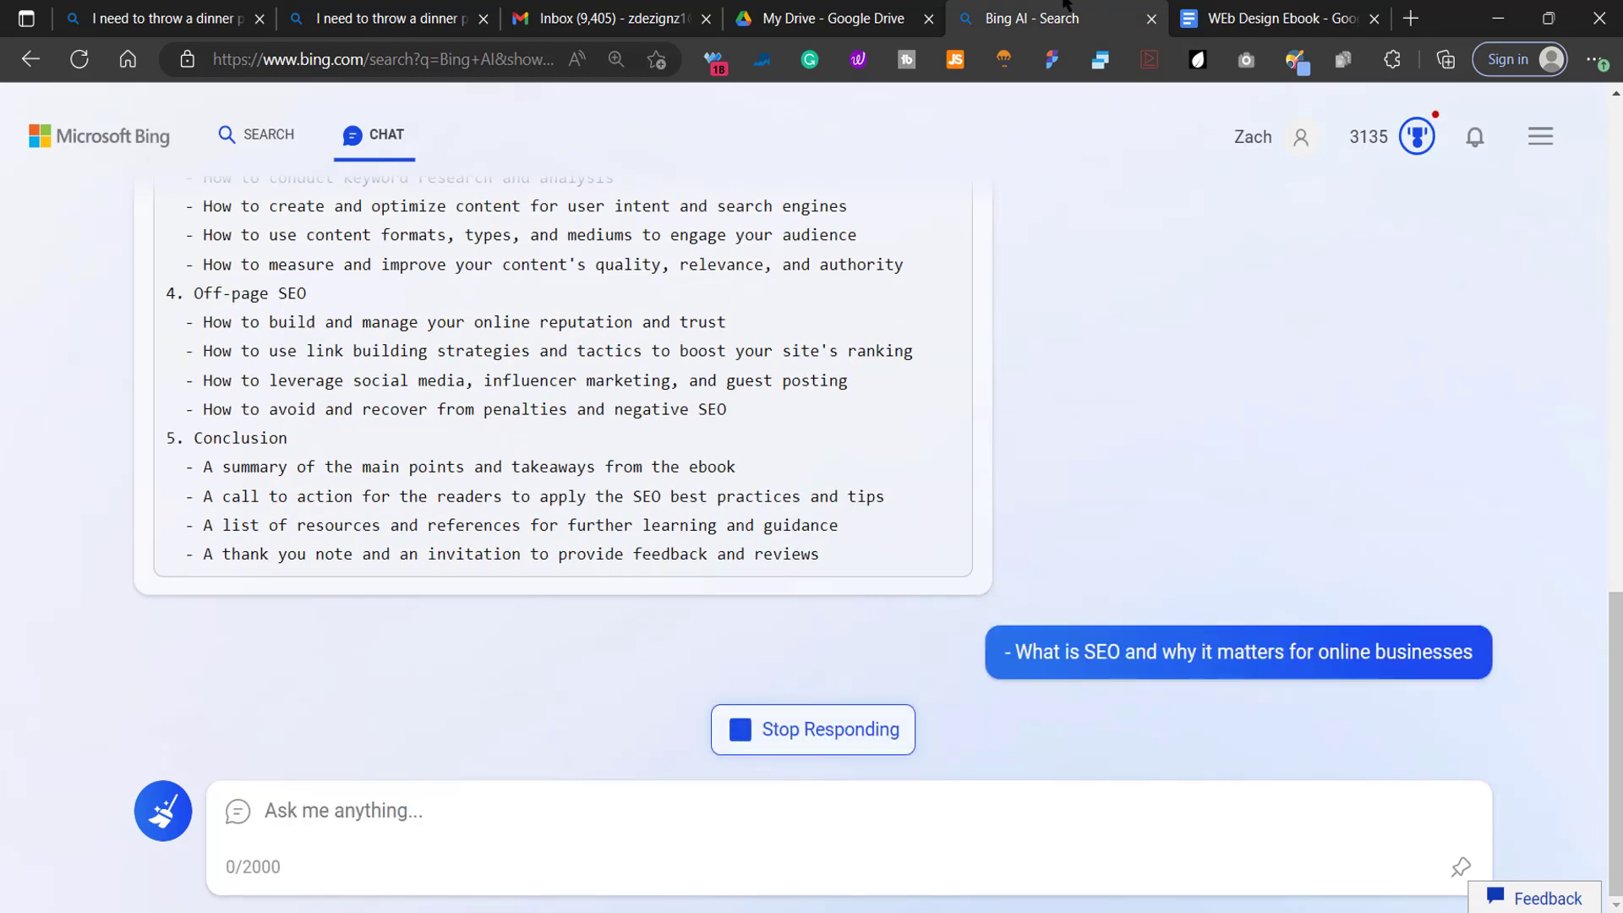
pyautogui.click(1311, 10)
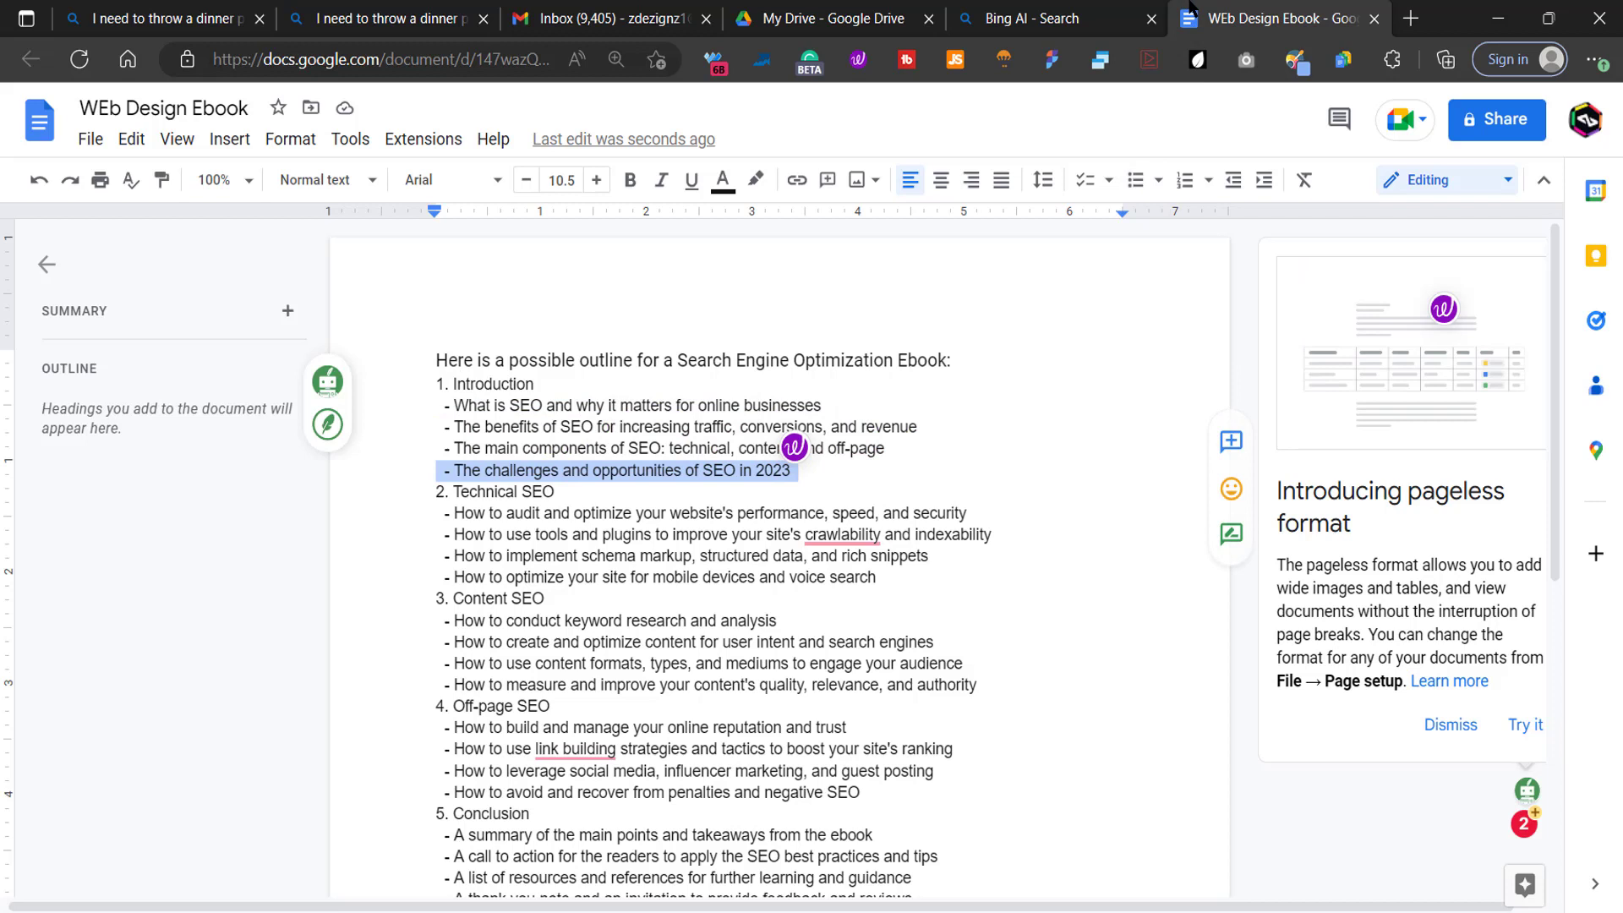
pyautogui.moveTo(1072, 11)
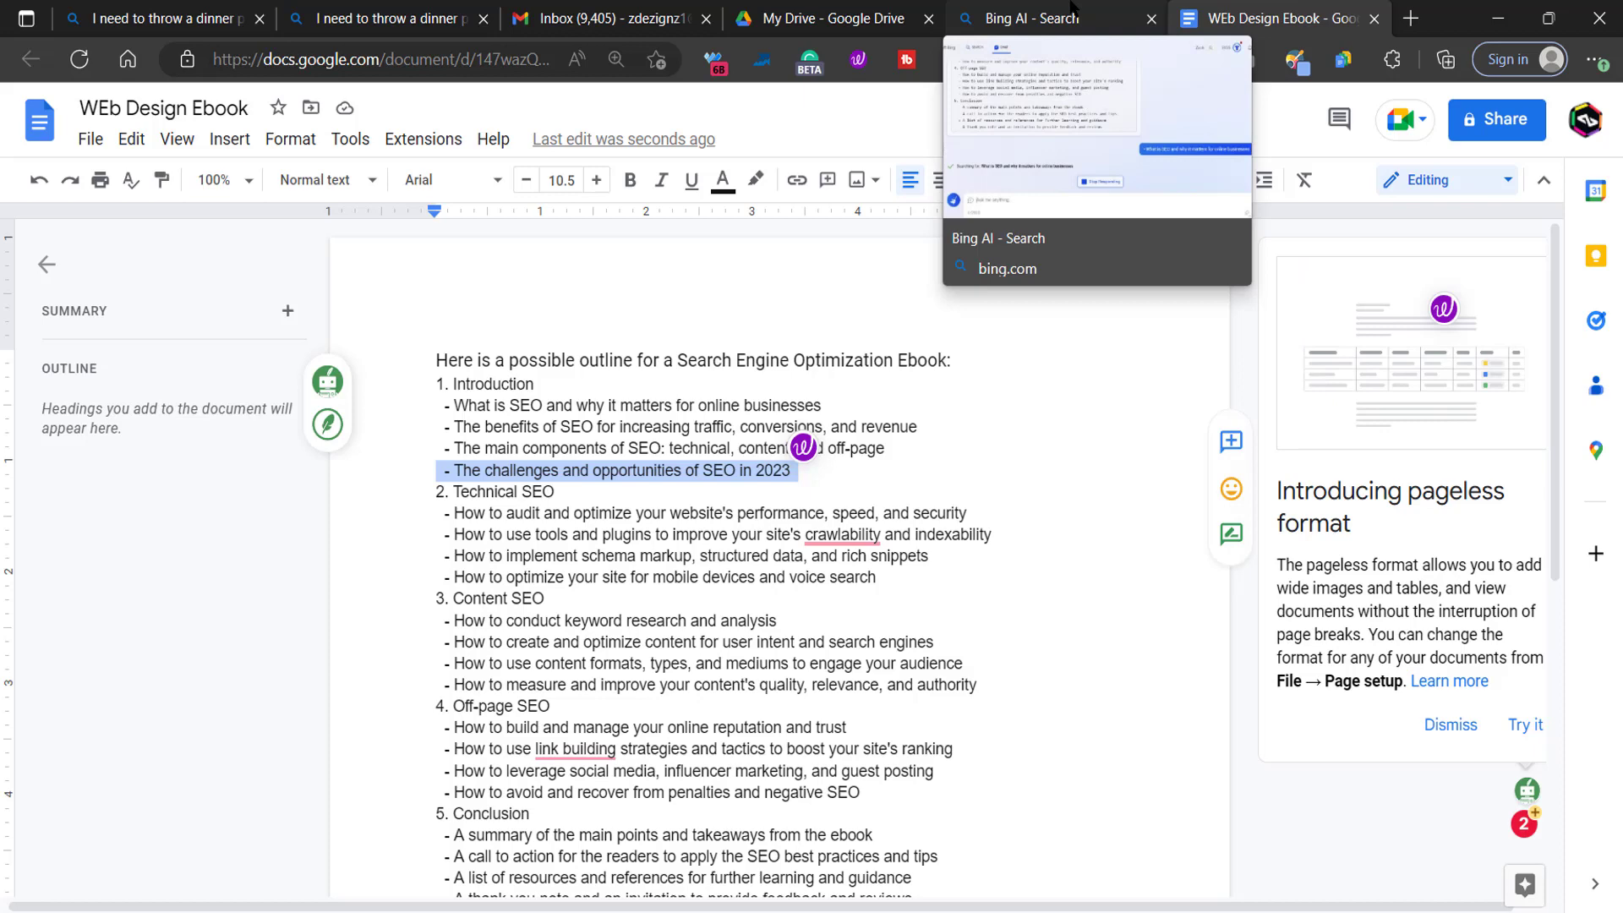
pyautogui.click(1071, 7)
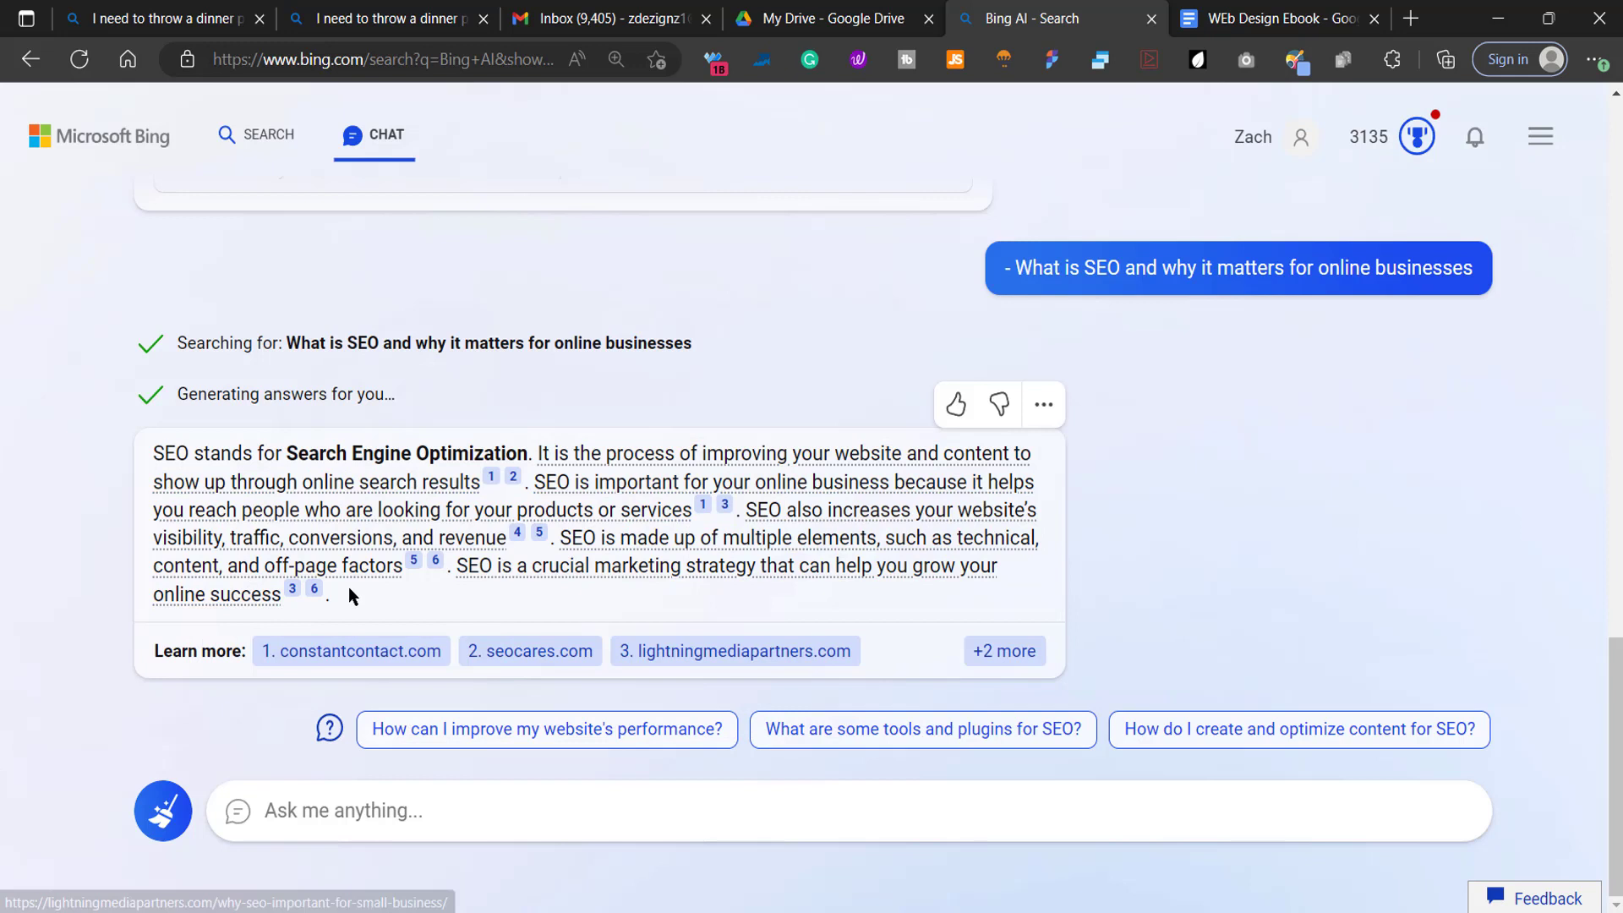
# Step: Ask Bing to 'write more' about what SEO is and why it matters
pyautogui.click(395, 816)
pyautogui.write('write')
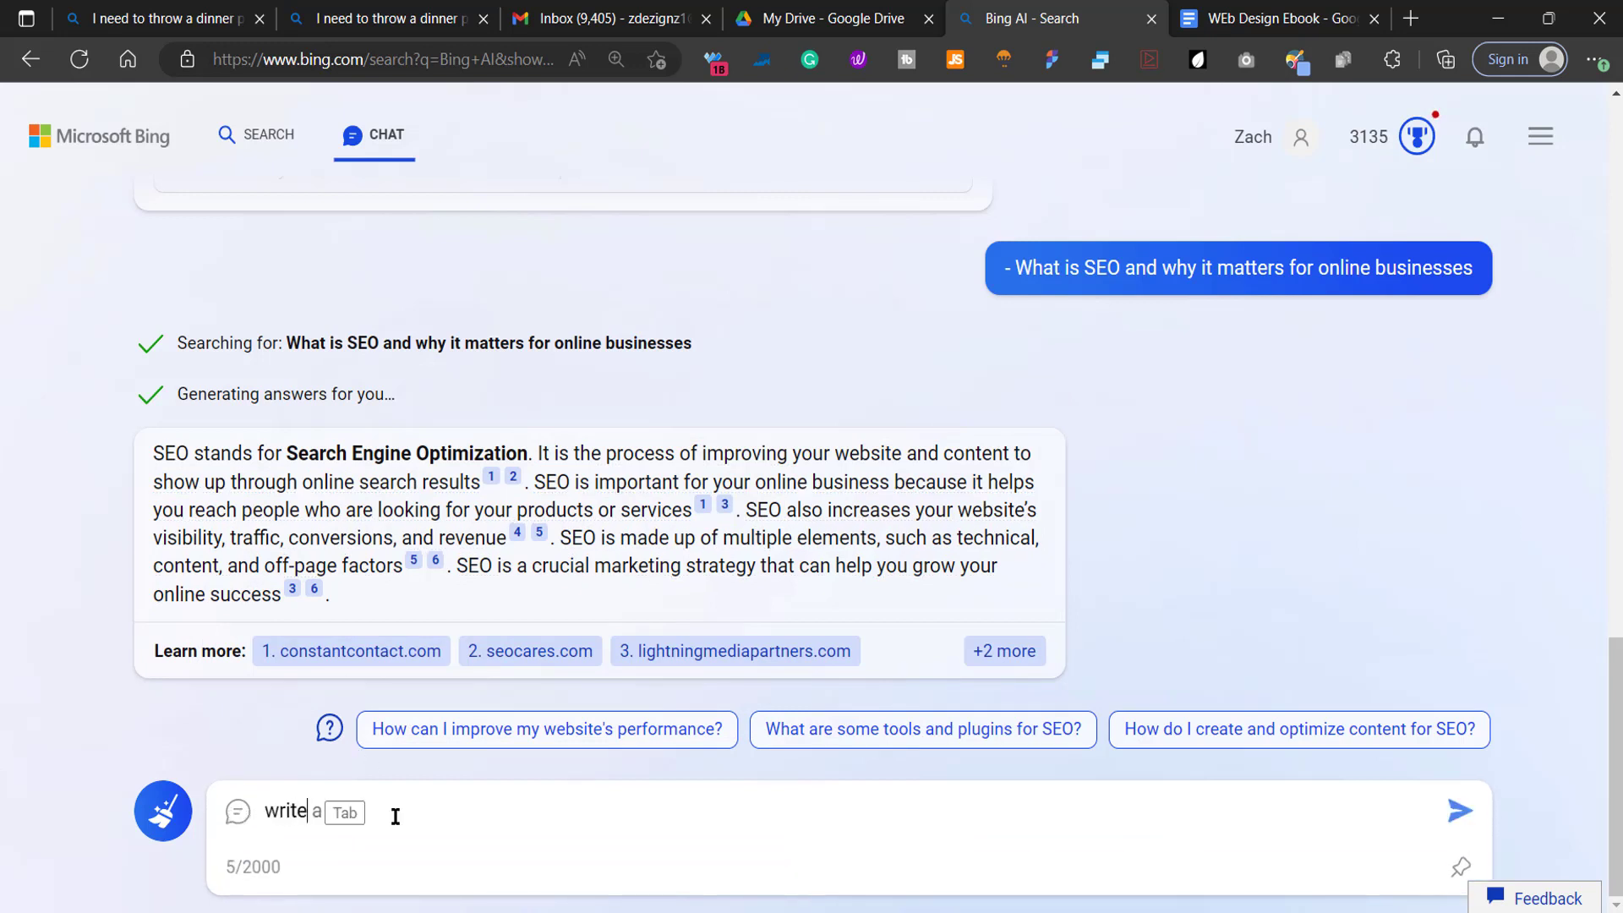
pyautogui.write(' more')
pyautogui.press('Return')
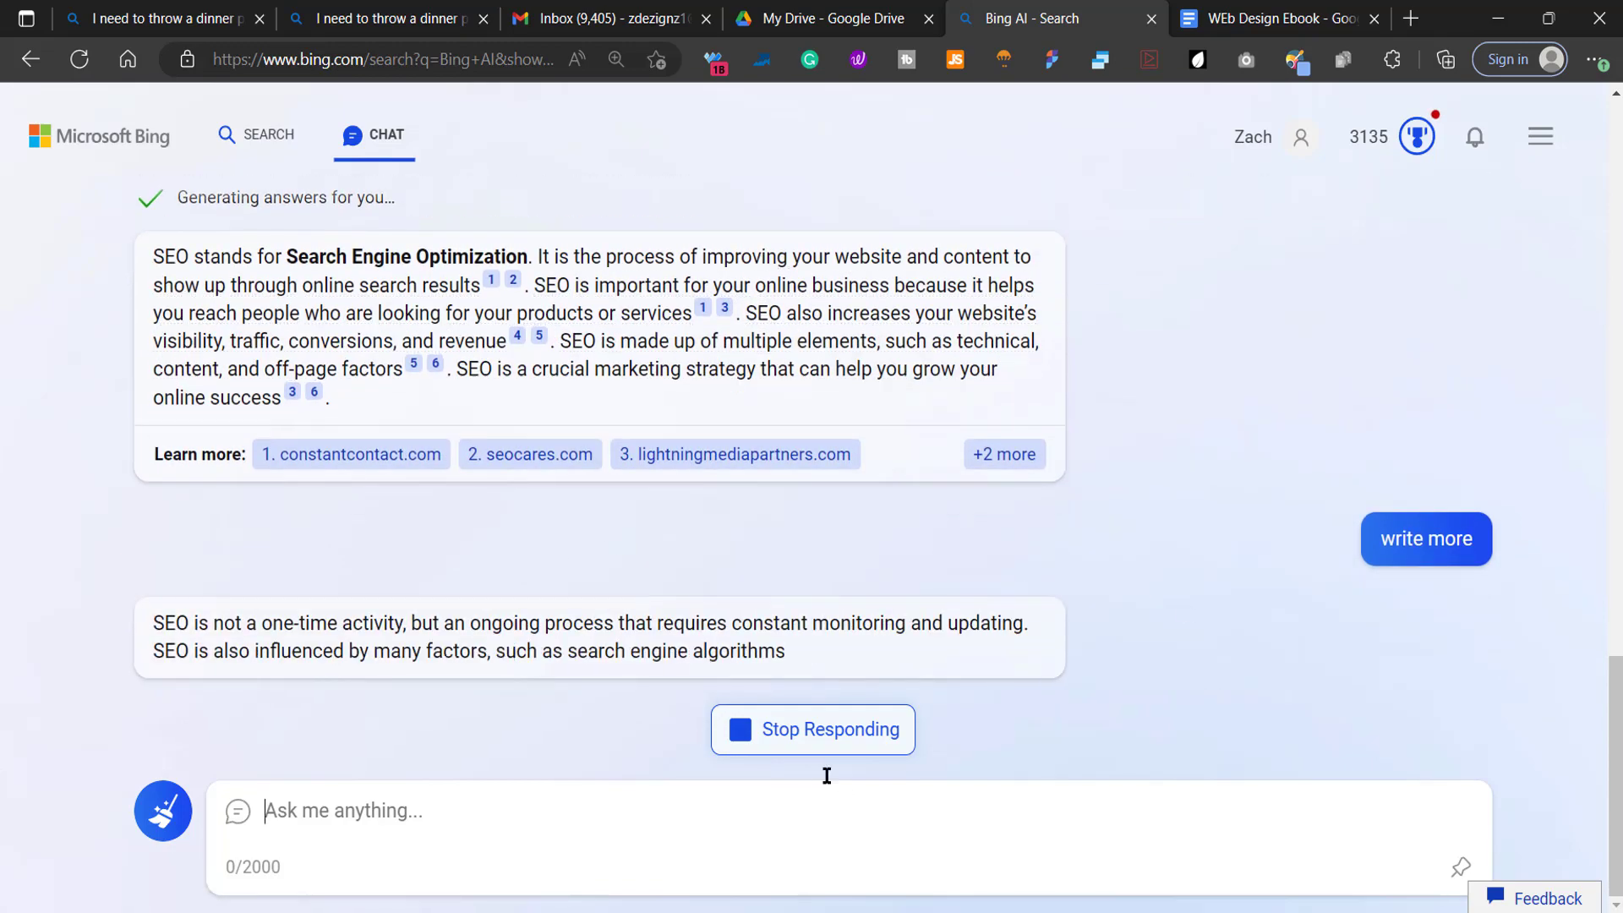
pyautogui.scroll(8, 1073, 642)
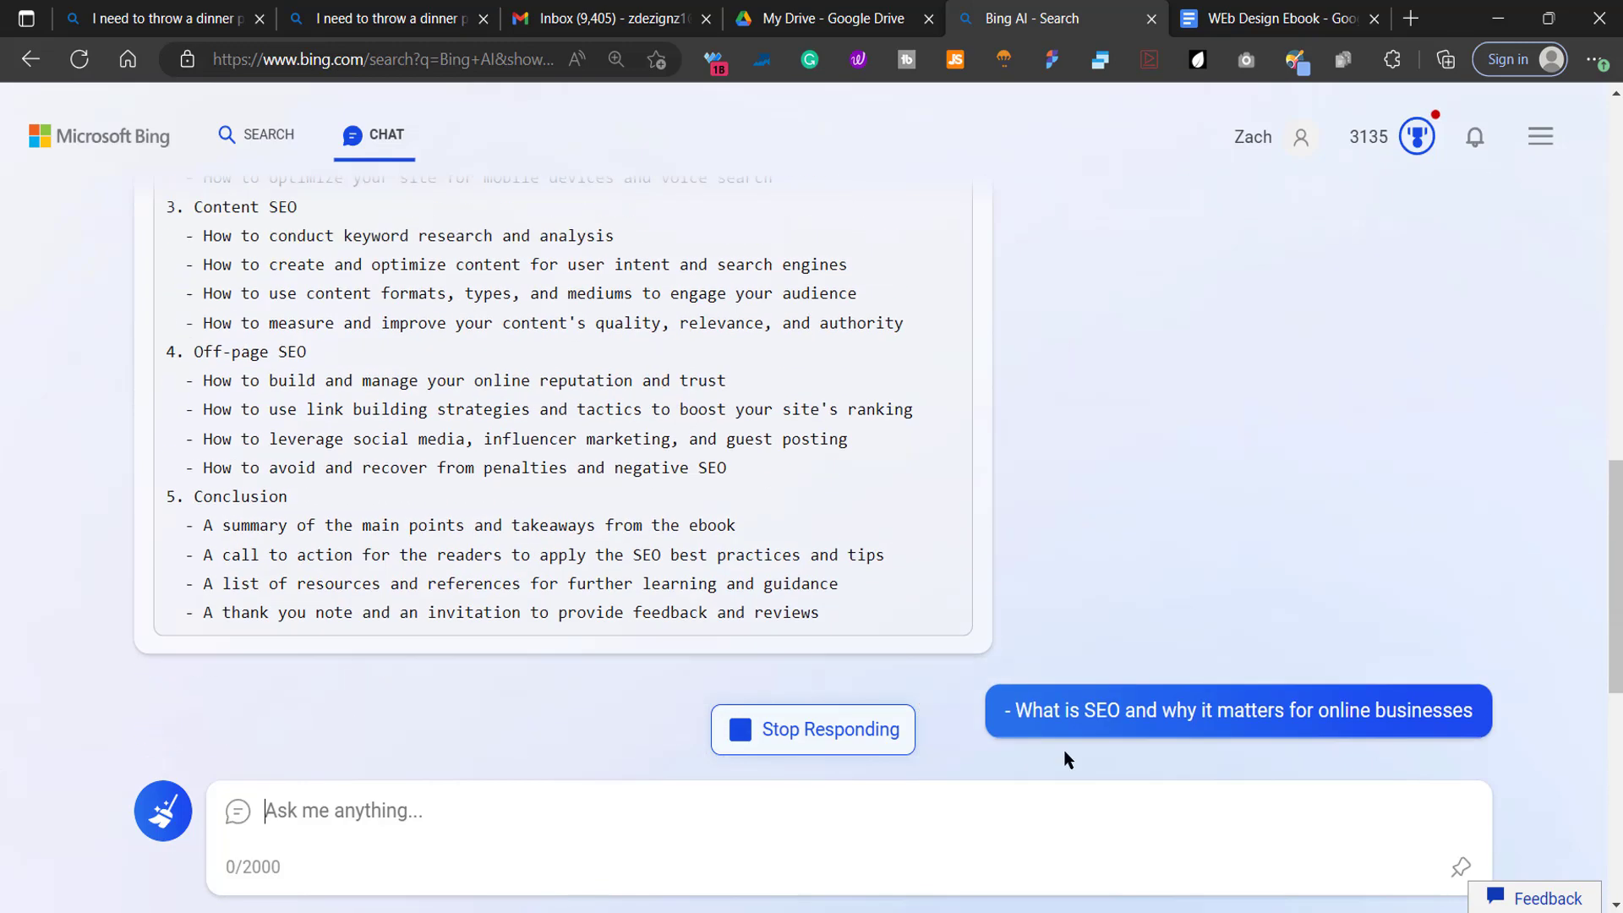
pyautogui.scroll(-9, 1087, 637)
# Step: Paste the 'What is SEO…' outline line on a new line below the Conclusion
pyautogui.click(1333, 10)
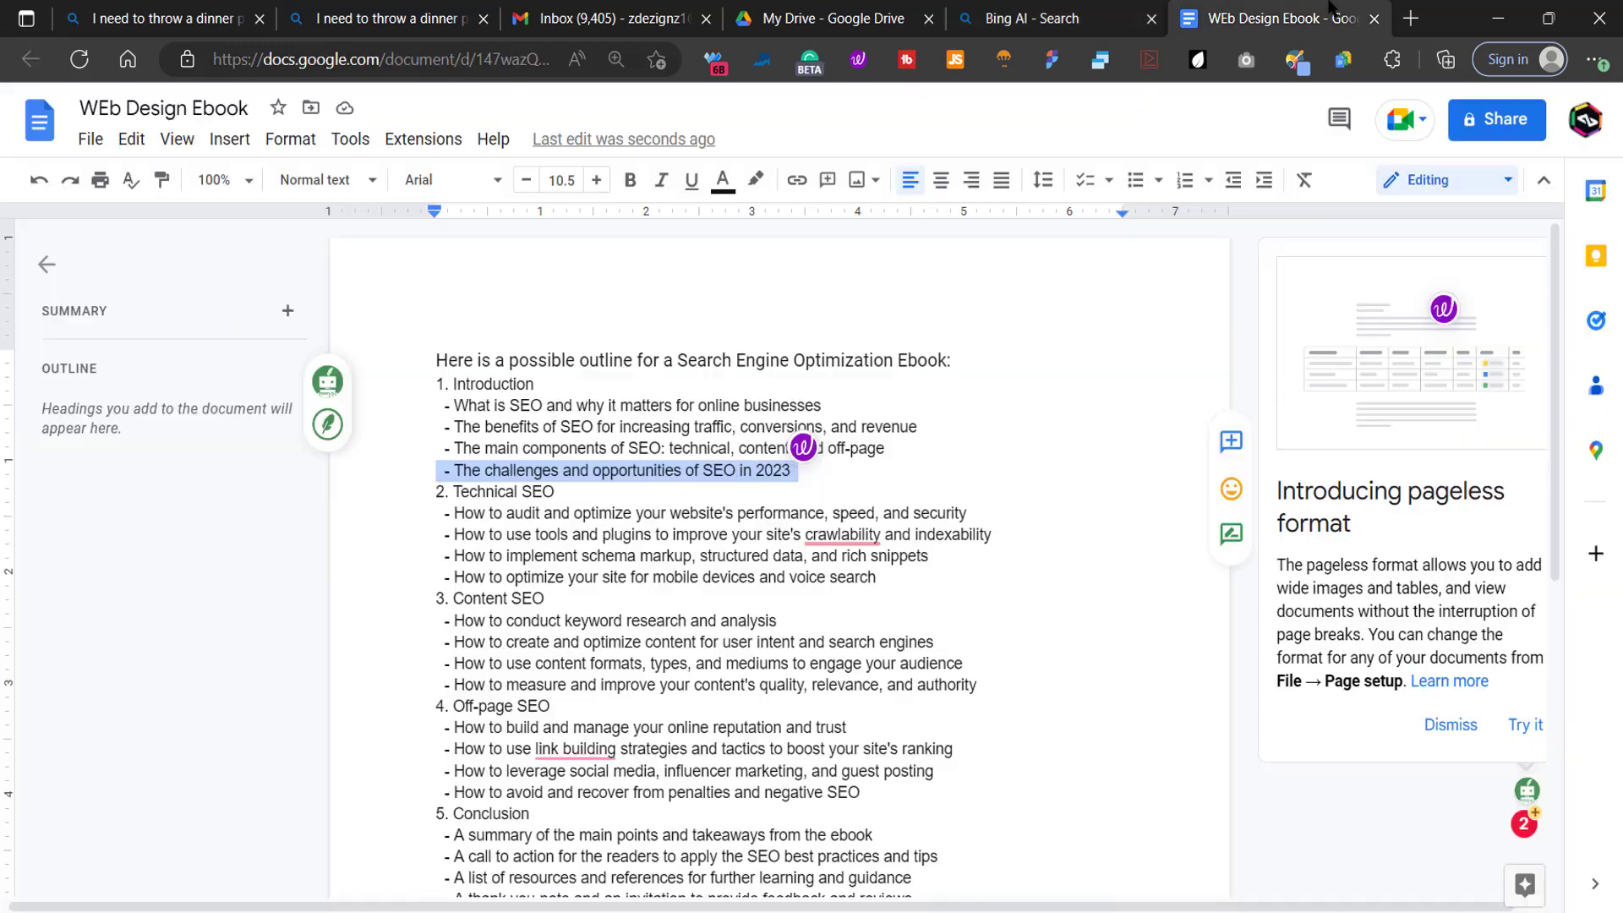
pyautogui.tripleClick(624, 404)
pyautogui.hotkey('ctrl', 'c')
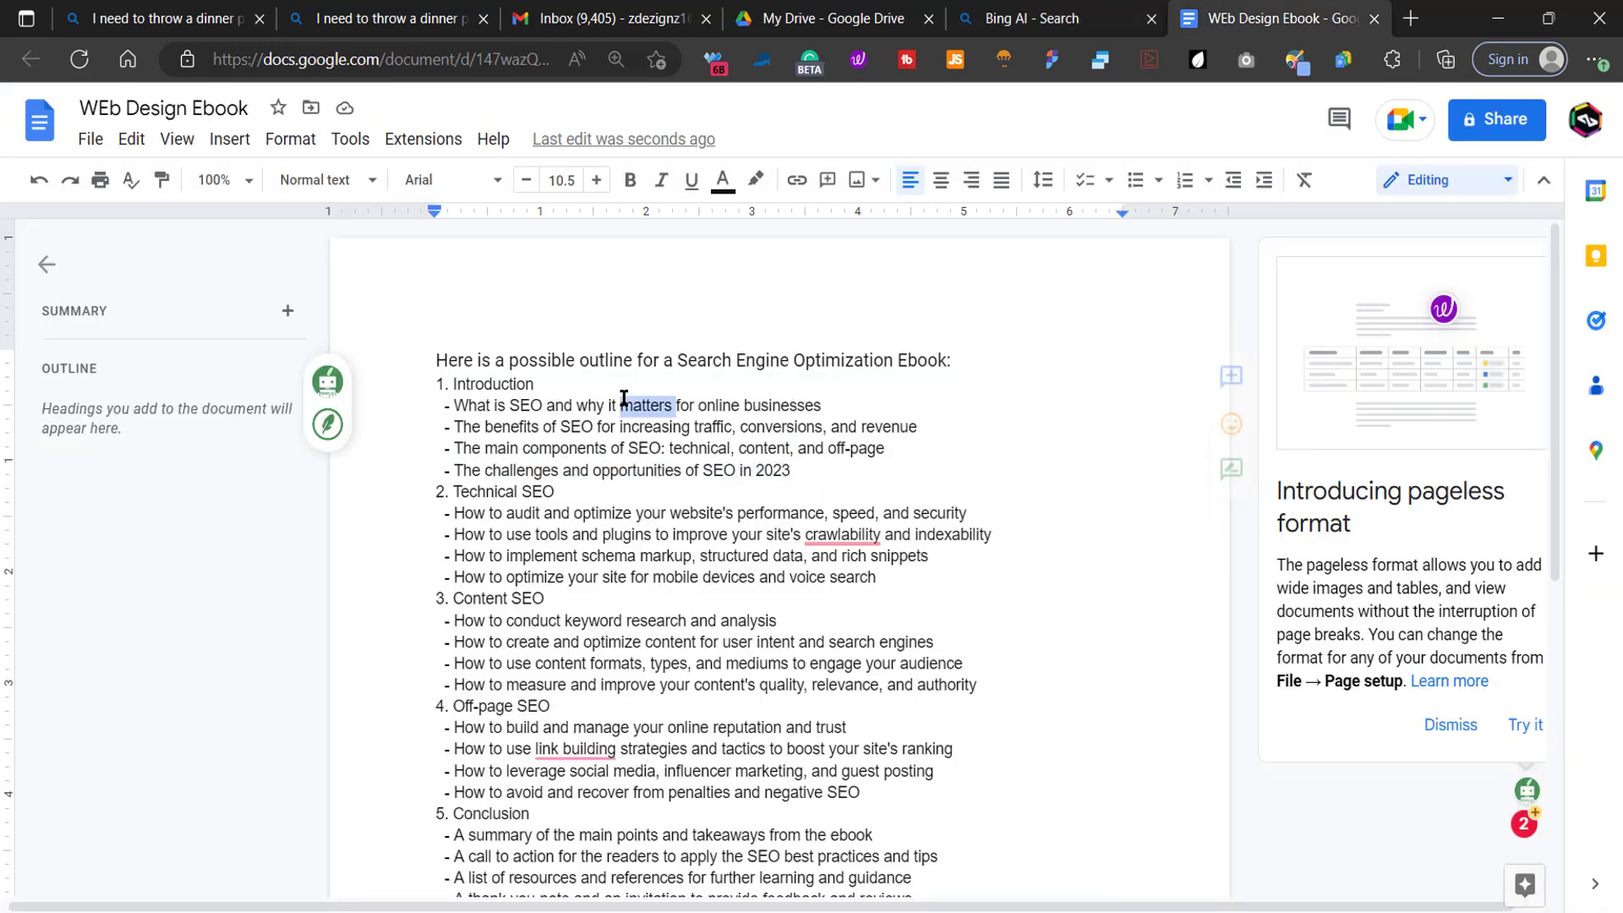
pyautogui.scroll(-7, 820, 473)
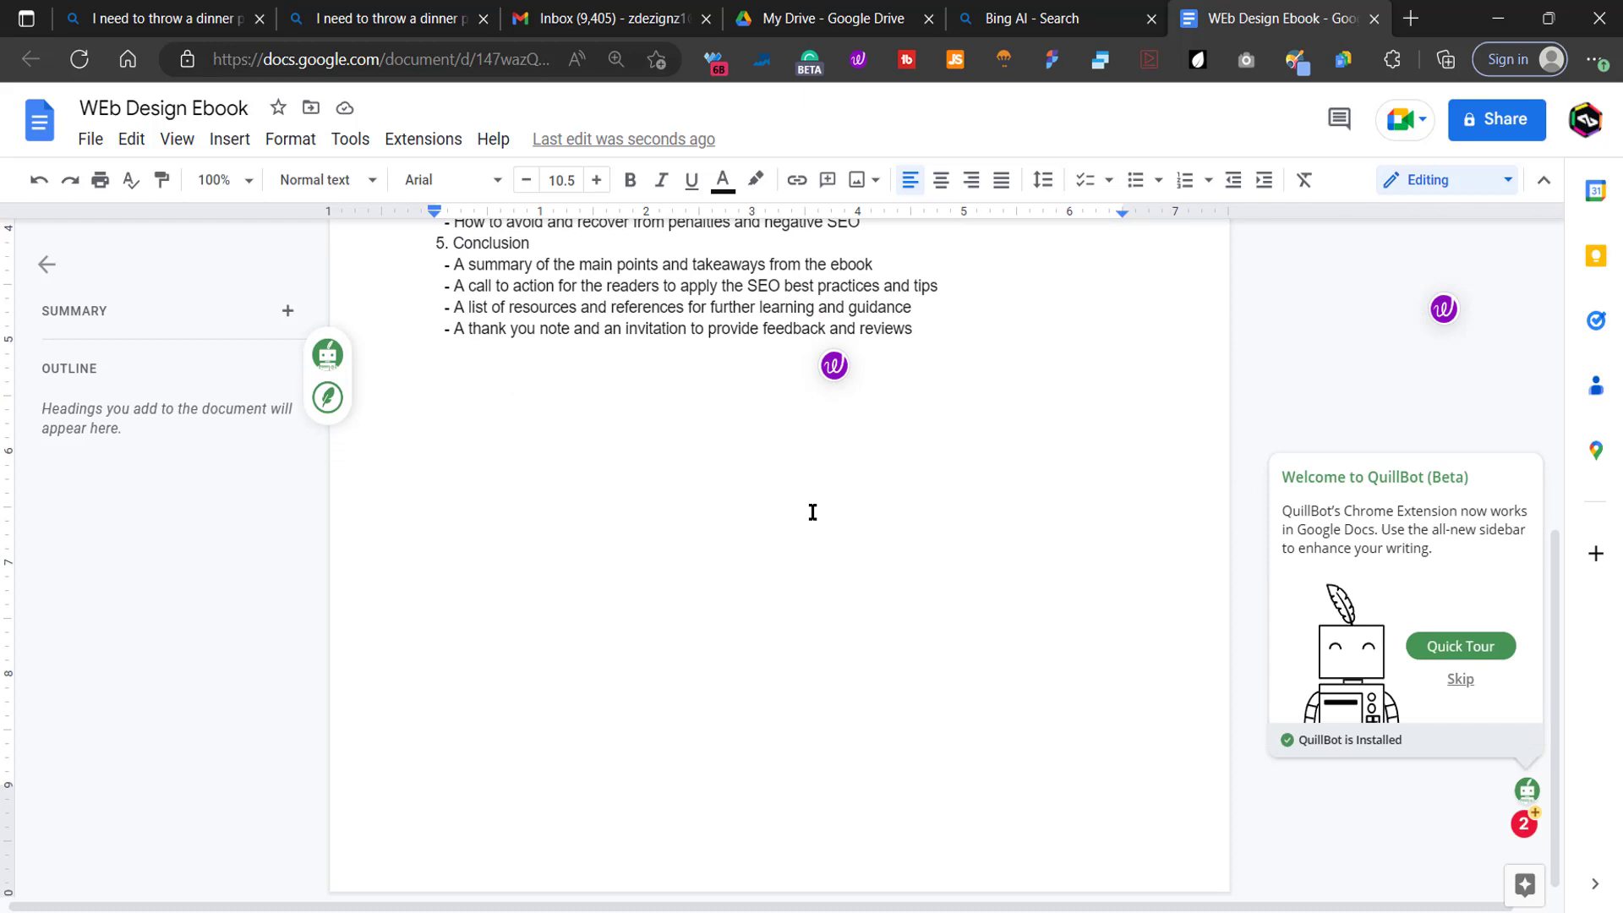
pyautogui.click(734, 681)
pyautogui.press('Return')
pyautogui.press('Return')
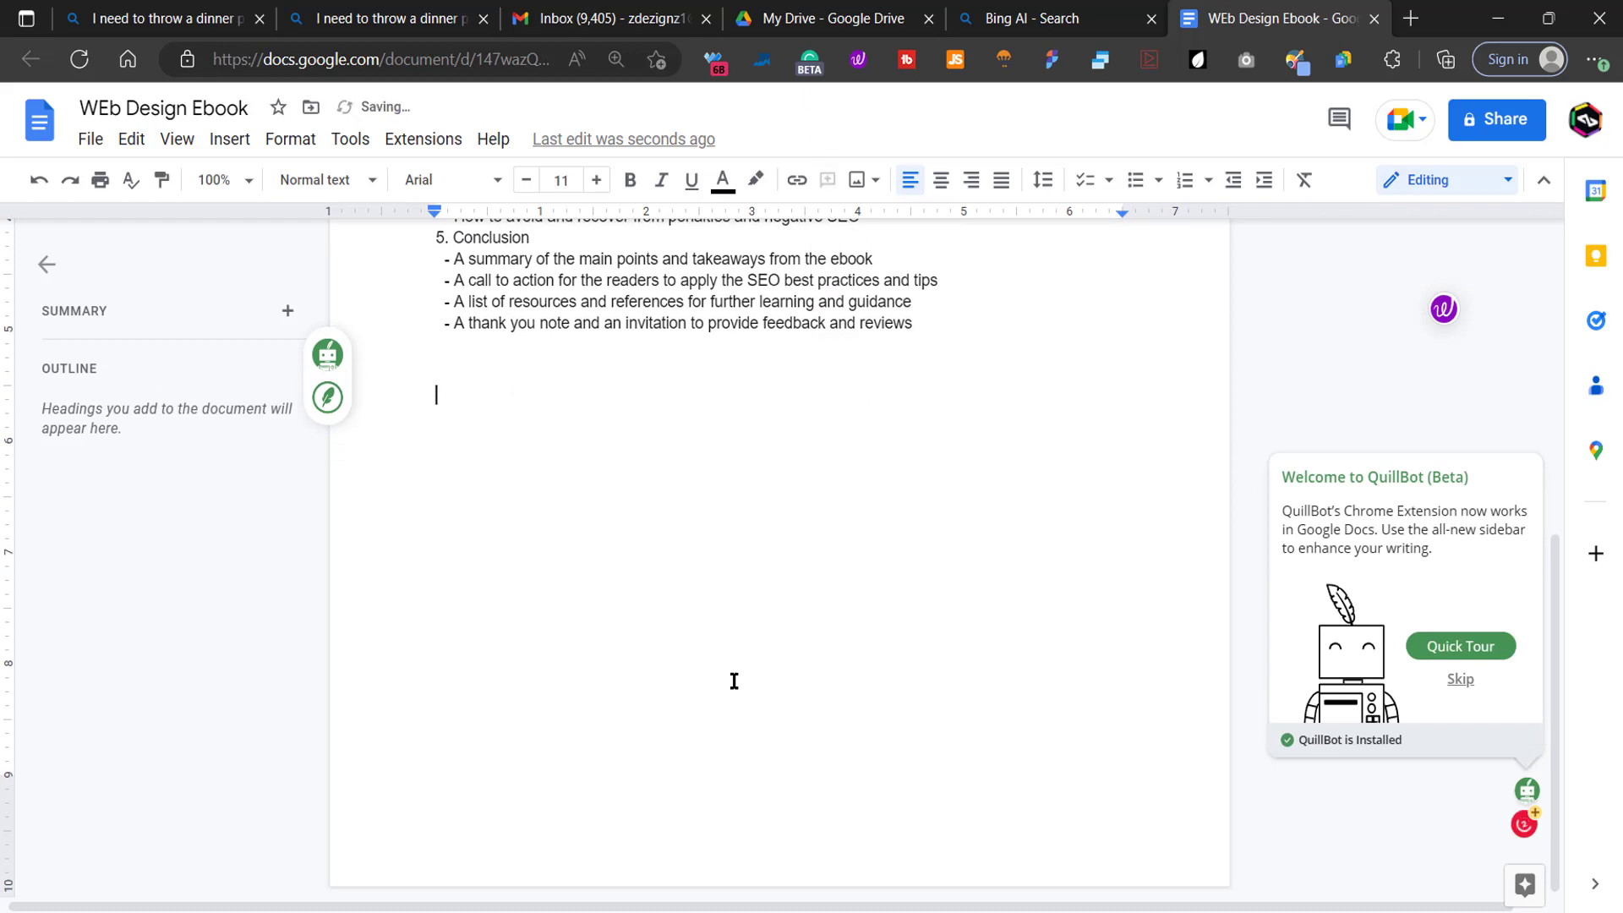
pyautogui.hotkey('ctrl', 'v')
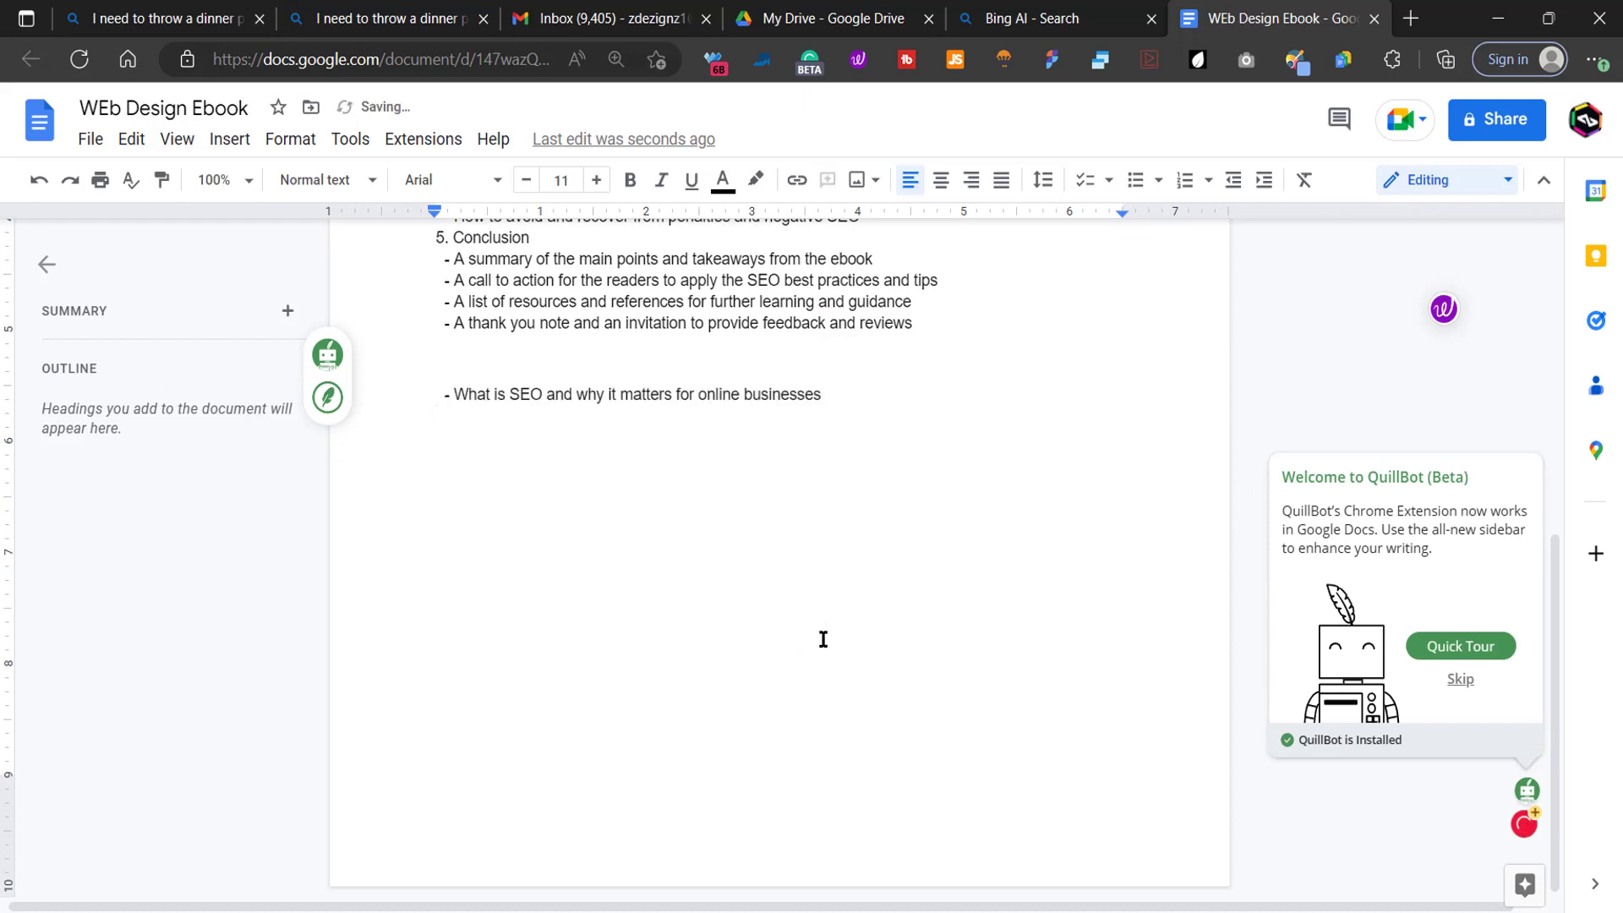
# Step: Format the pasted 'What is SEO…' line as Heading 2
pyautogui.tripleClick(670, 396)
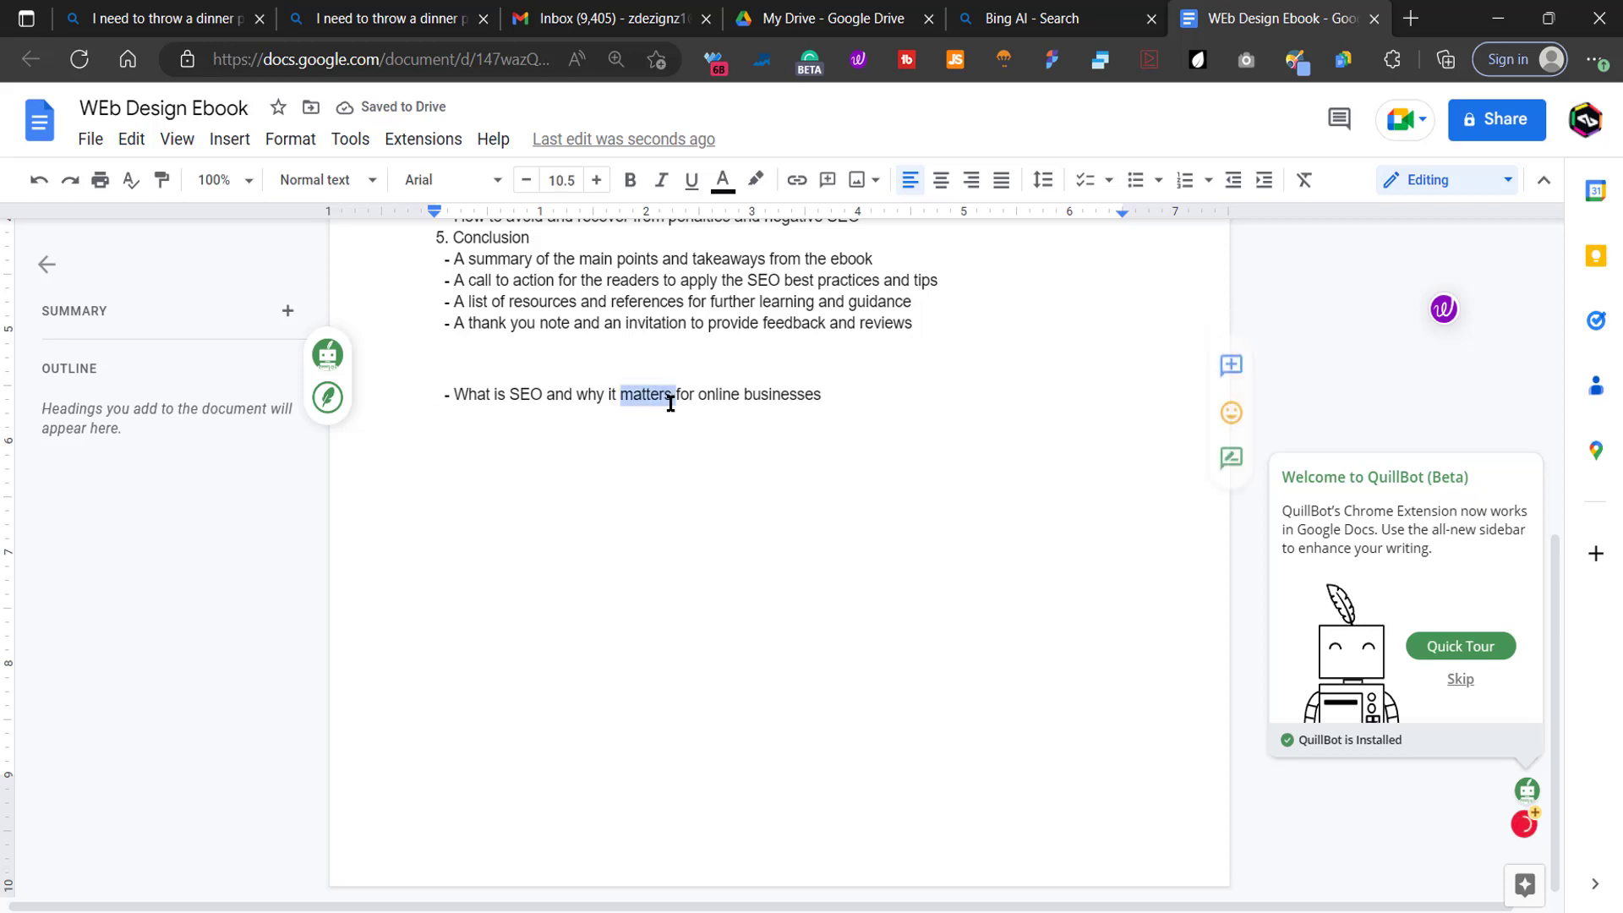
pyautogui.click(338, 193)
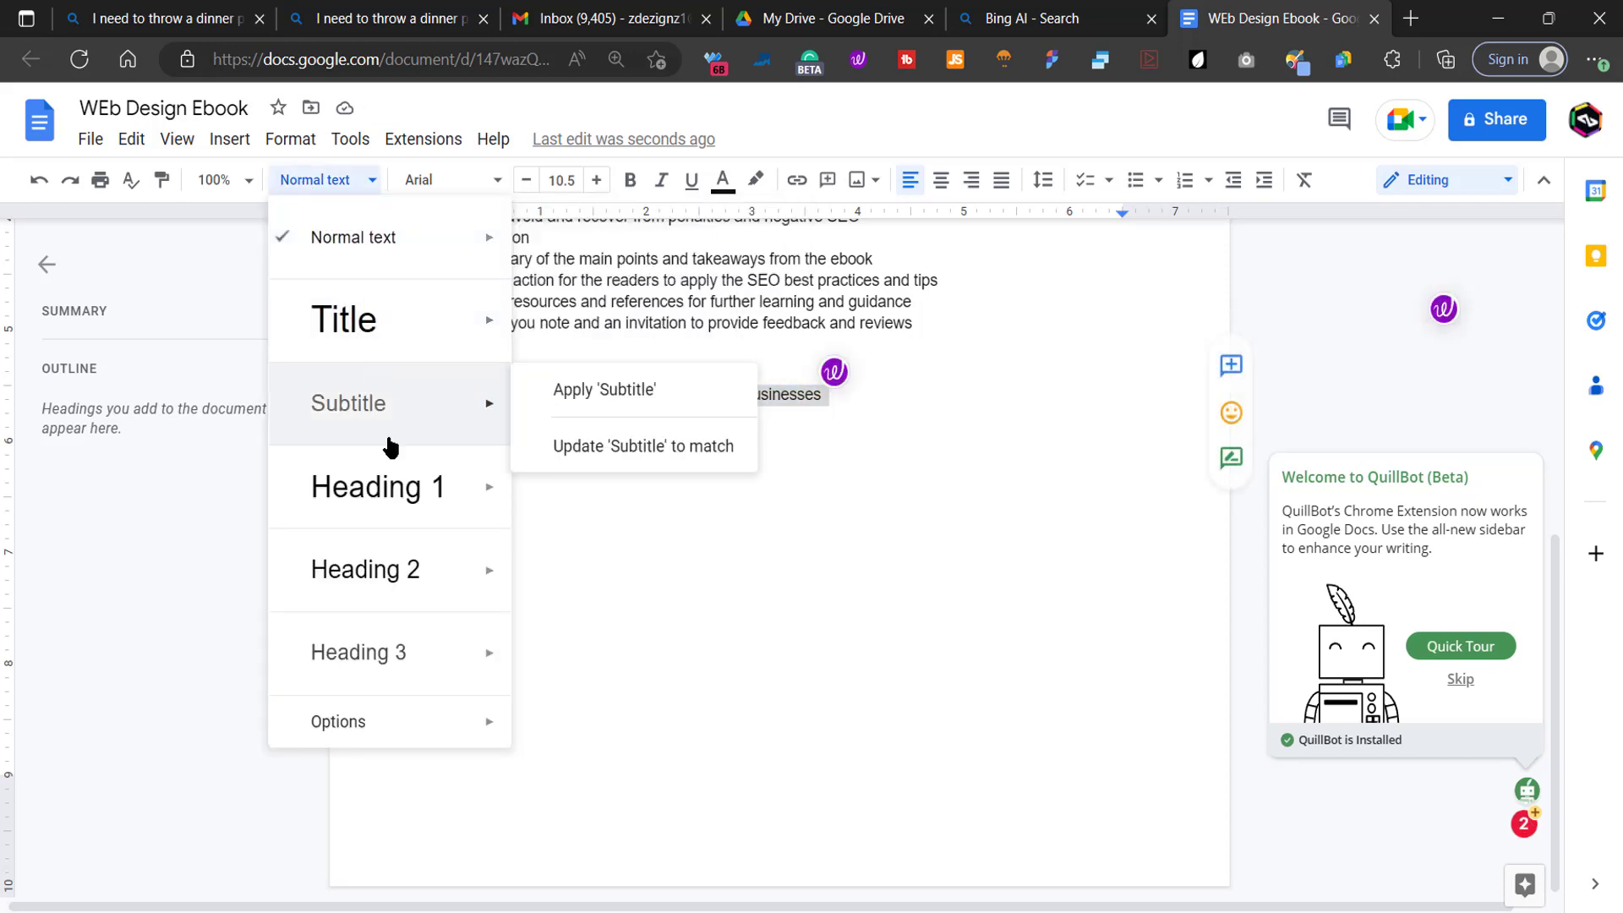
pyautogui.click(406, 594)
pyautogui.click(632, 436)
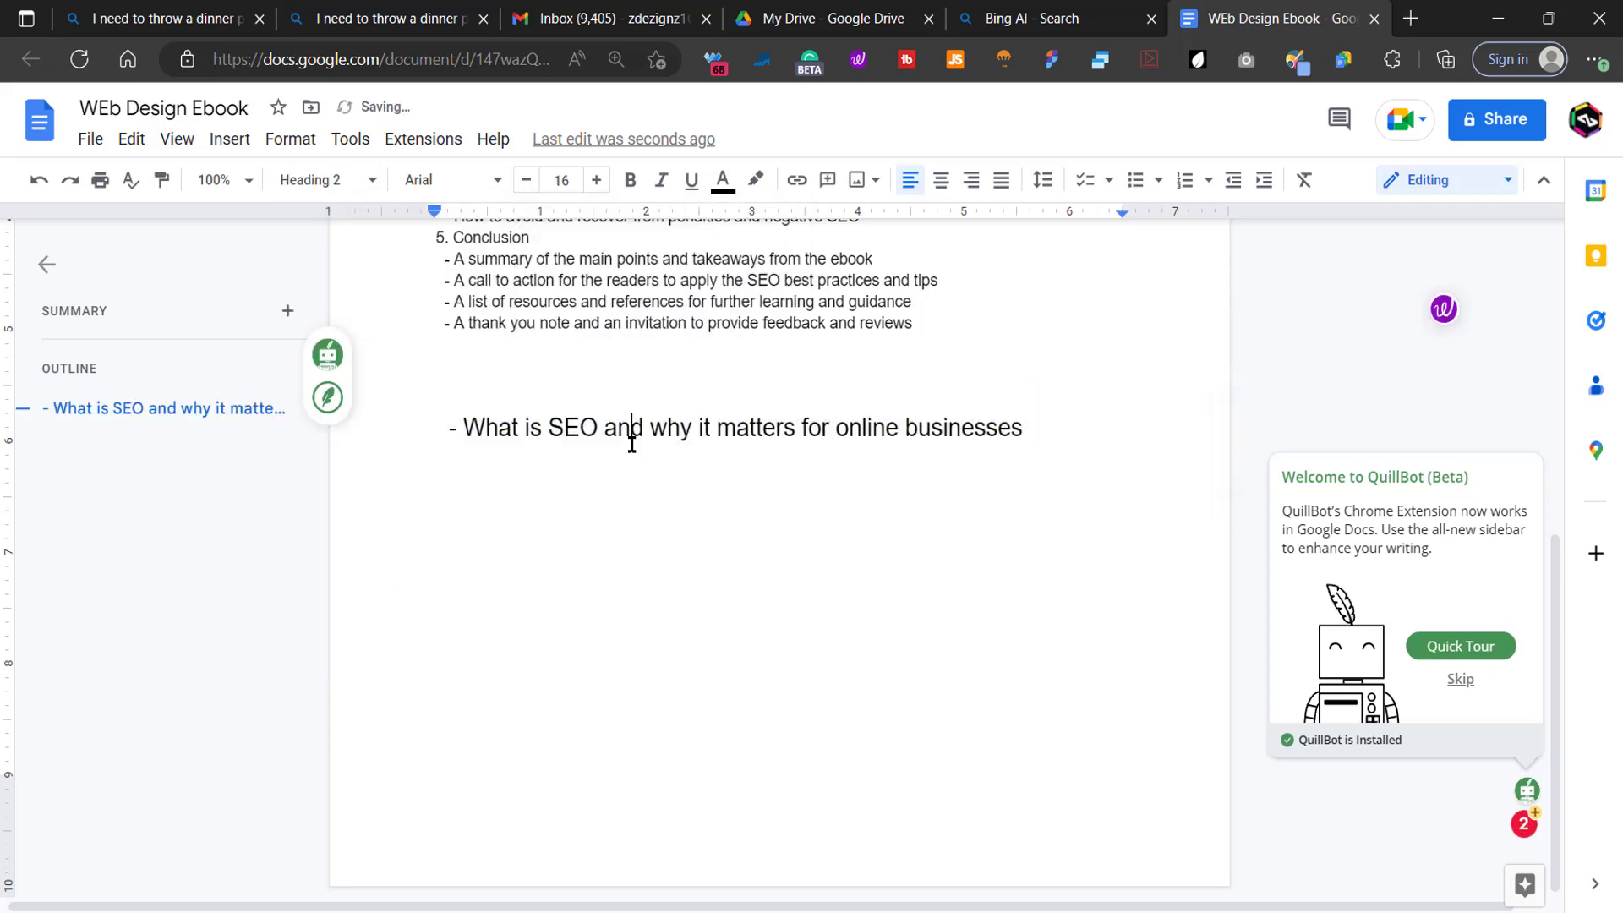
pyautogui.click(1069, 15)
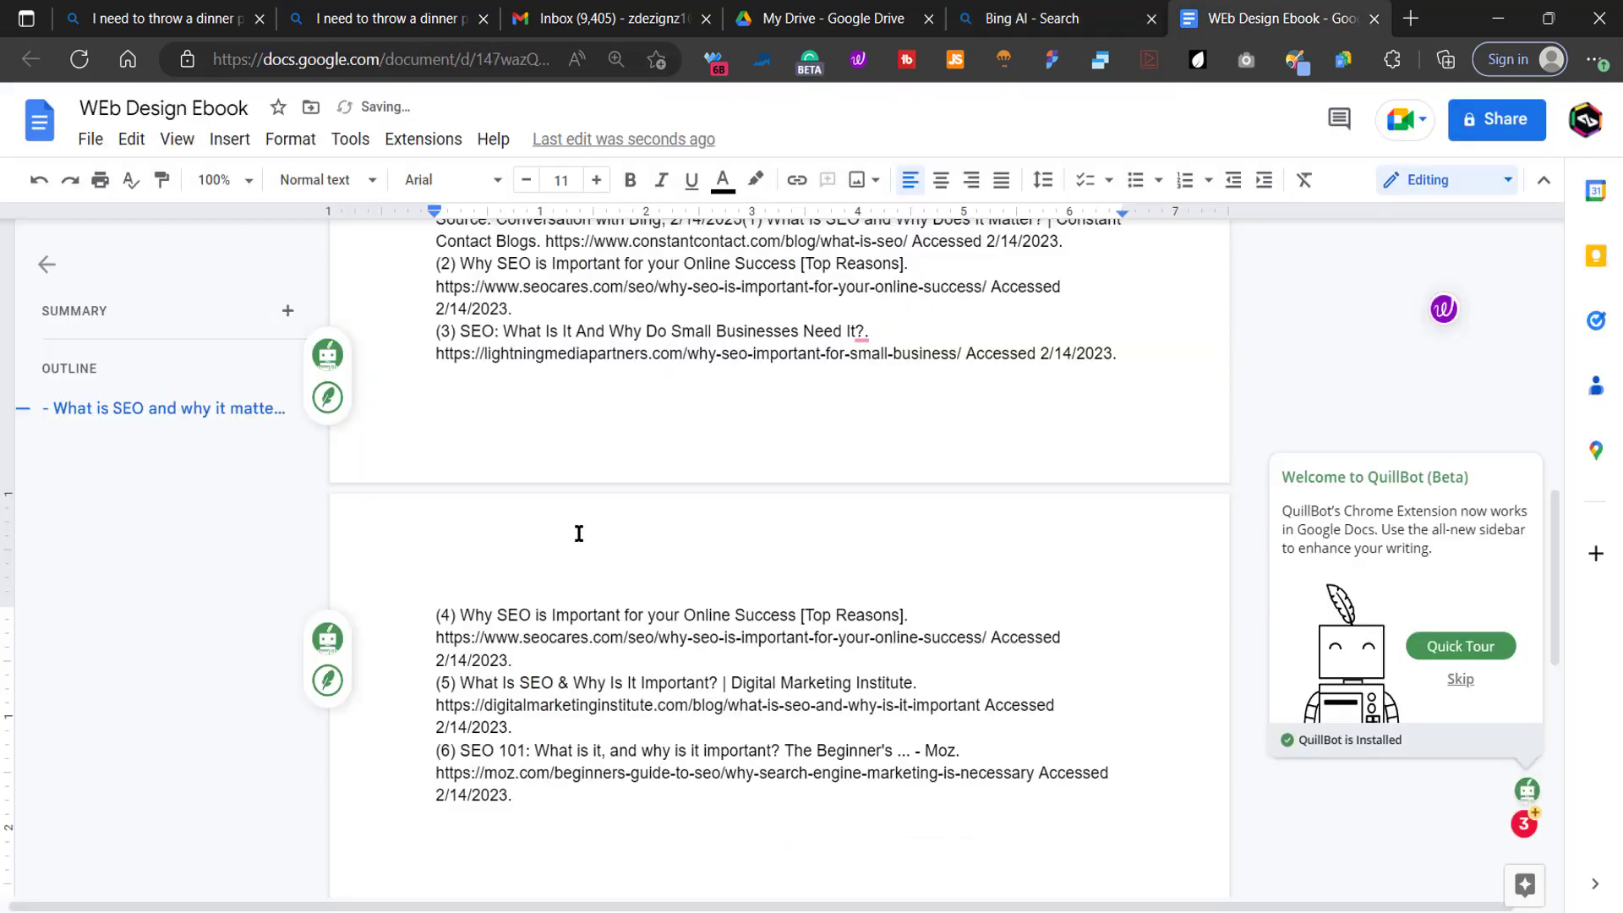
# Step: Strip Bing's source references from the SEO explanation under the new heading
pyautogui.scroll(5, 626, 554)
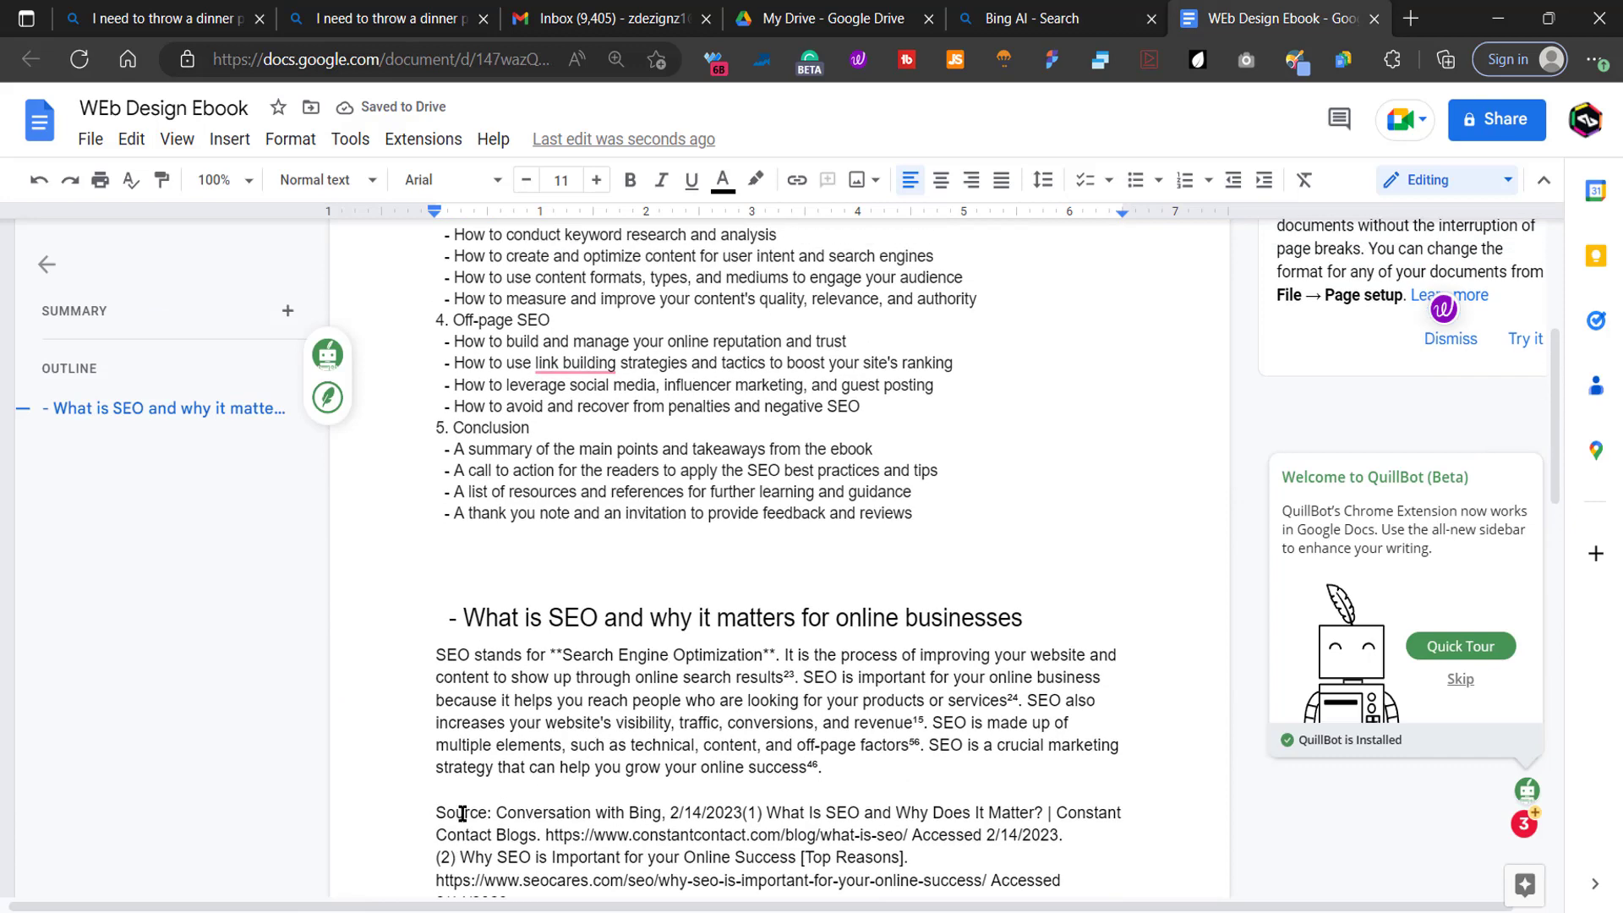
pyautogui.moveTo(439, 818); pyautogui.dragTo(571, 795)
pyautogui.scroll(-7, 752, 735)
pyautogui.press('BackSpace')
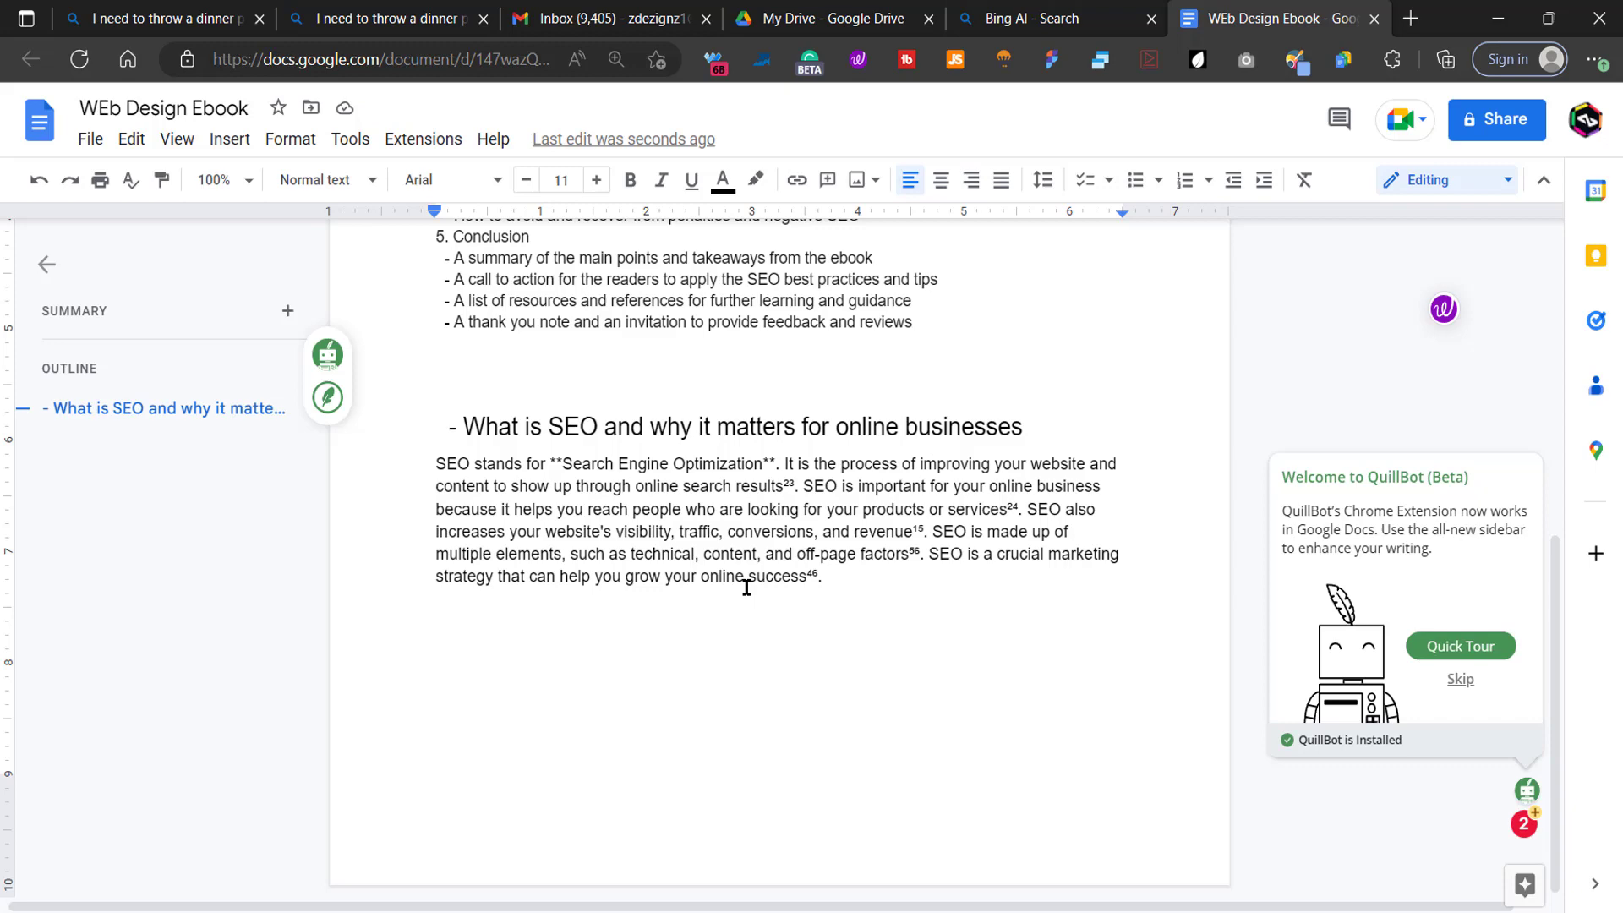
pyautogui.click(1036, 17)
# Step: Paste Bing's follow-up paragraphs on SEO being an ongoing process after the explanation
pyautogui.scroll(-4, 601, 718)
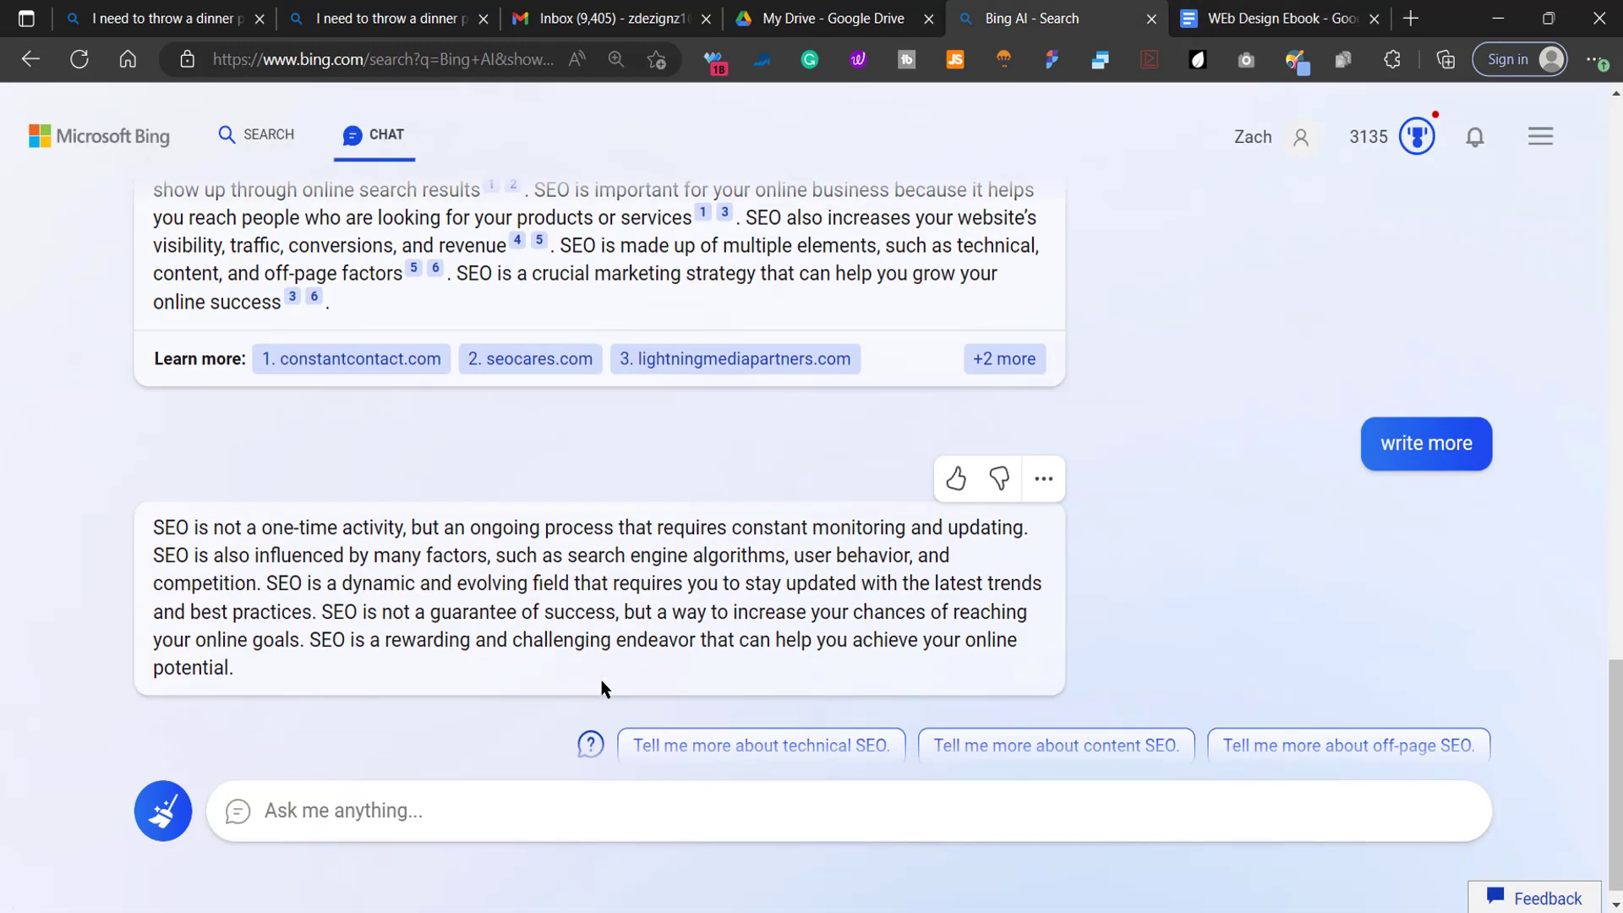
pyautogui.moveTo(243, 651); pyautogui.dragTo(149, 519)
pyautogui.hotkey('ctrl', 'c')
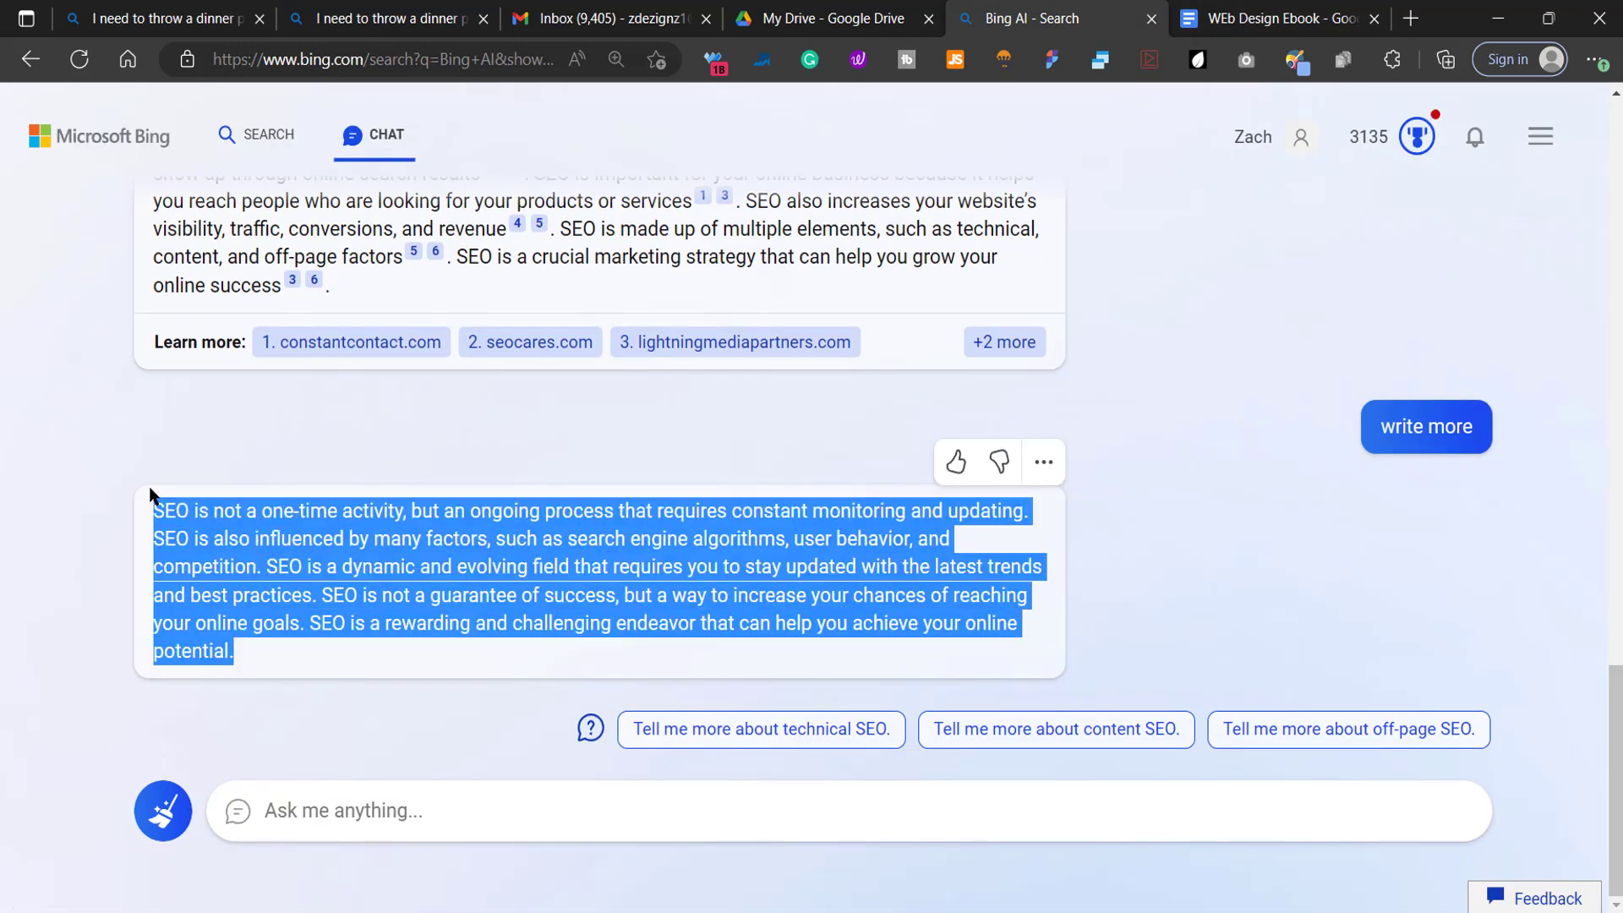
pyautogui.click(1281, 16)
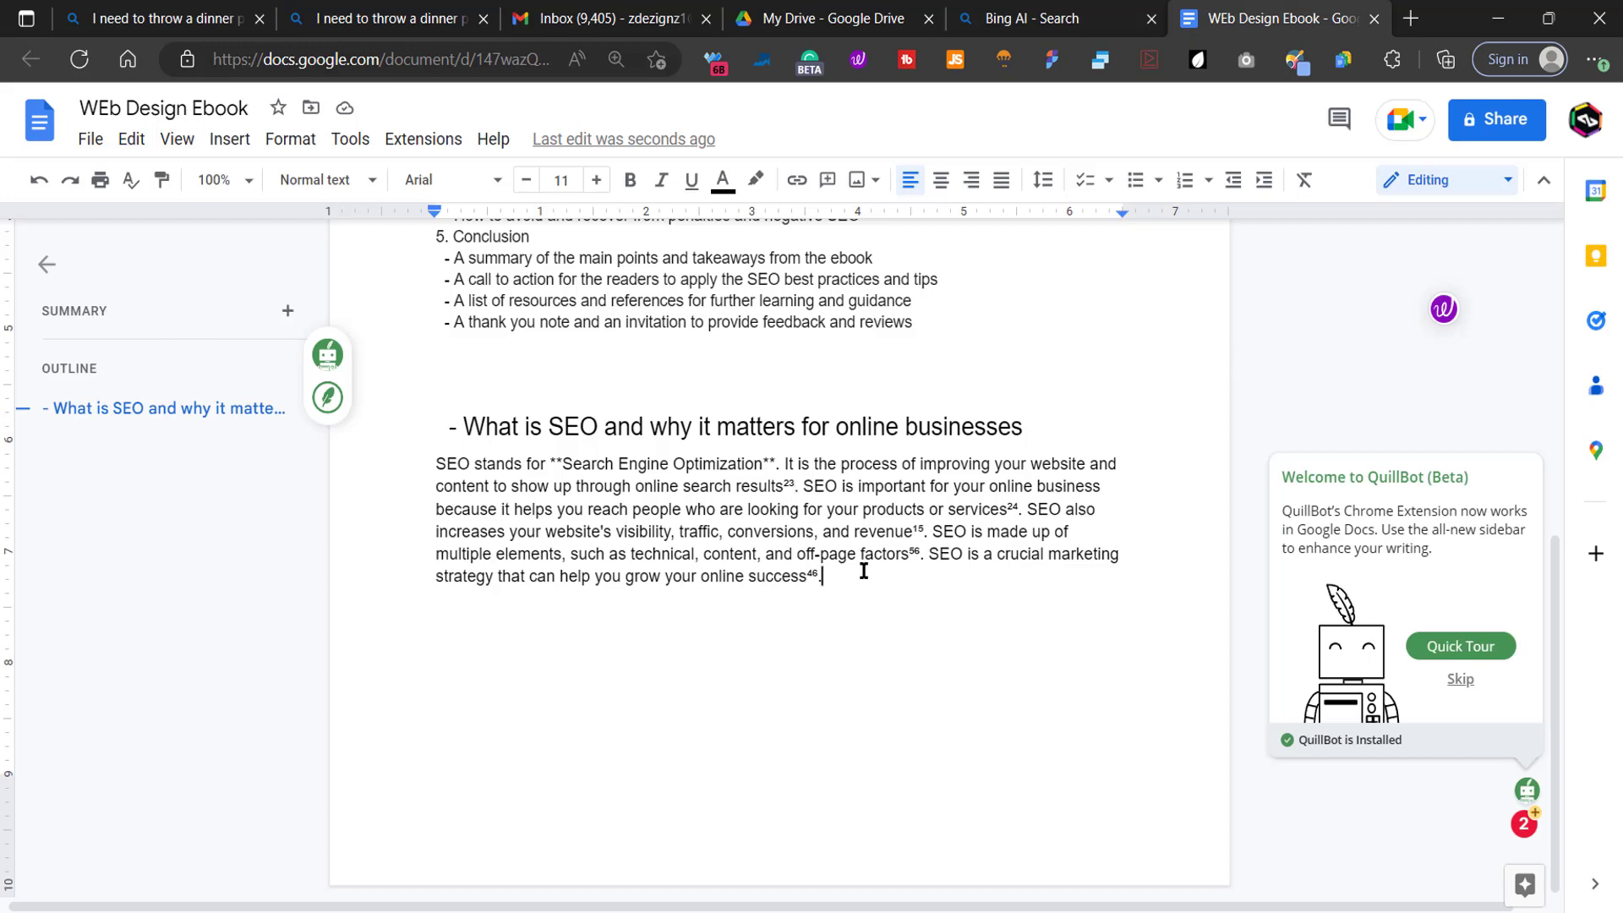
pyautogui.press('Return')
pyautogui.hotkey('ctrl', 'v')
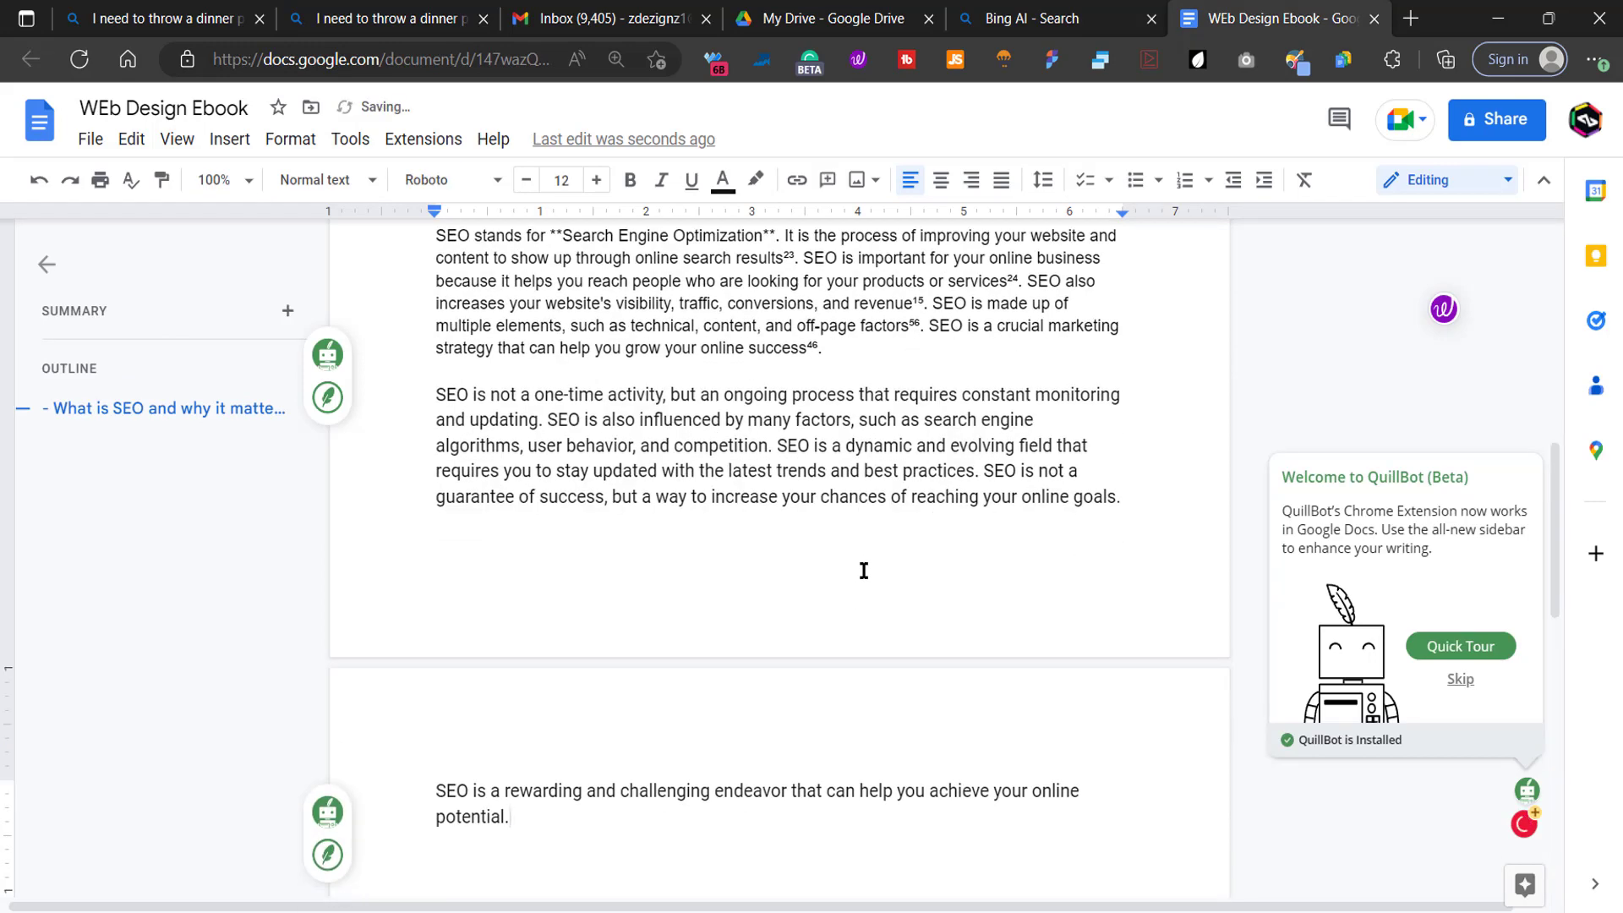
# Step: Select the outline line about the benefits of SEO
pyautogui.scroll(8, 864, 571)
pyautogui.scroll(1, 863, 571)
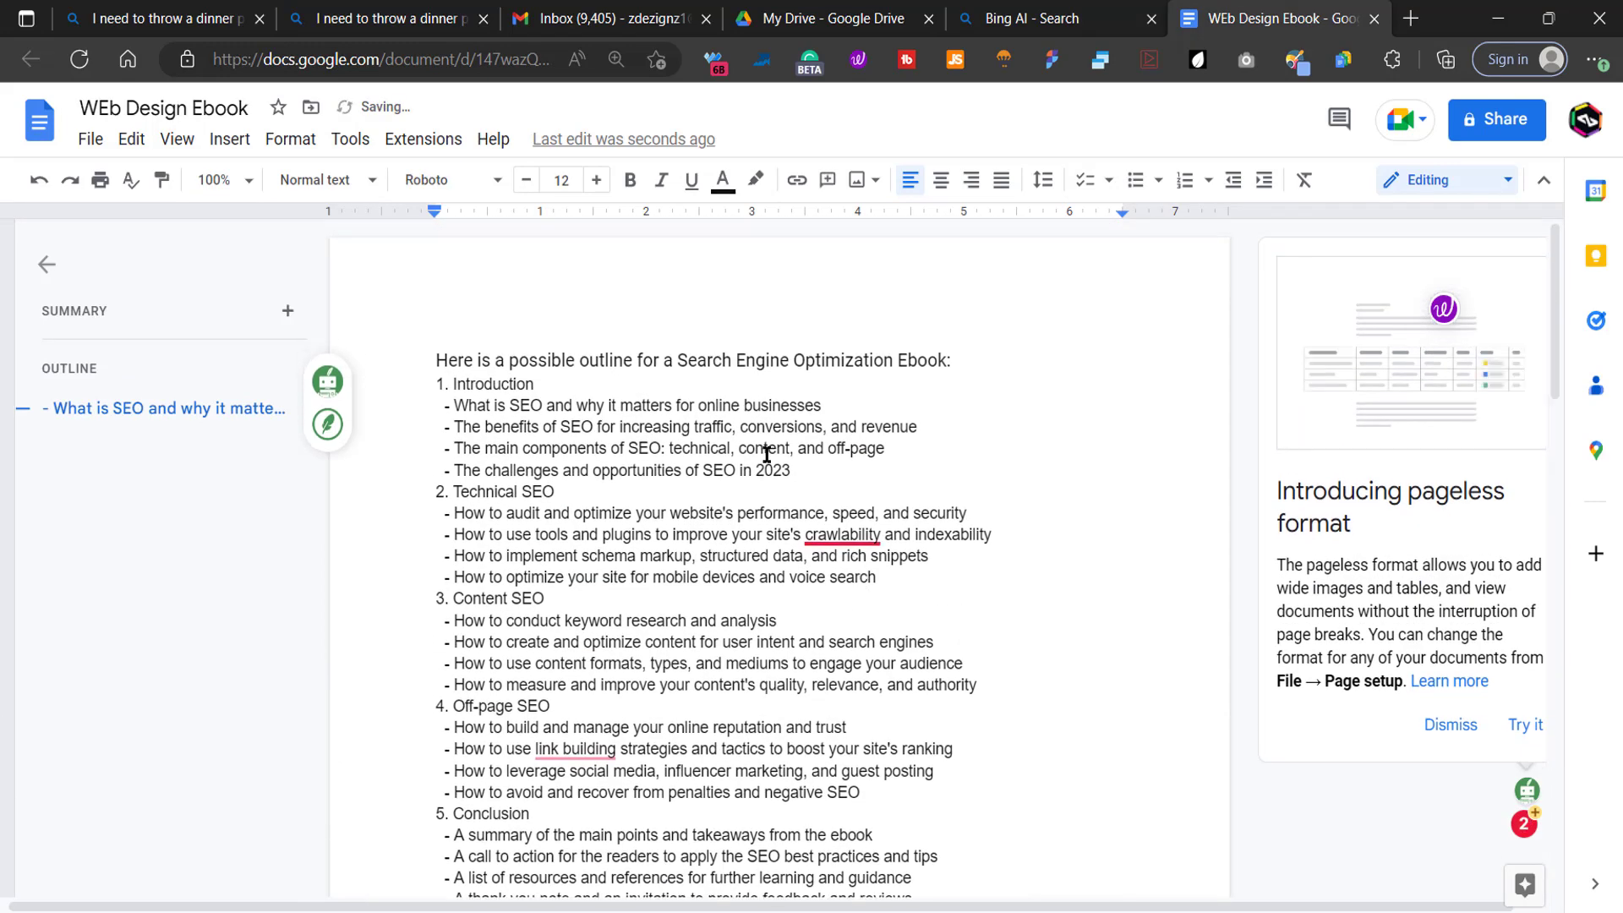
pyautogui.tripleClick(688, 424)
pyautogui.hotkey('ctrl', 'c')
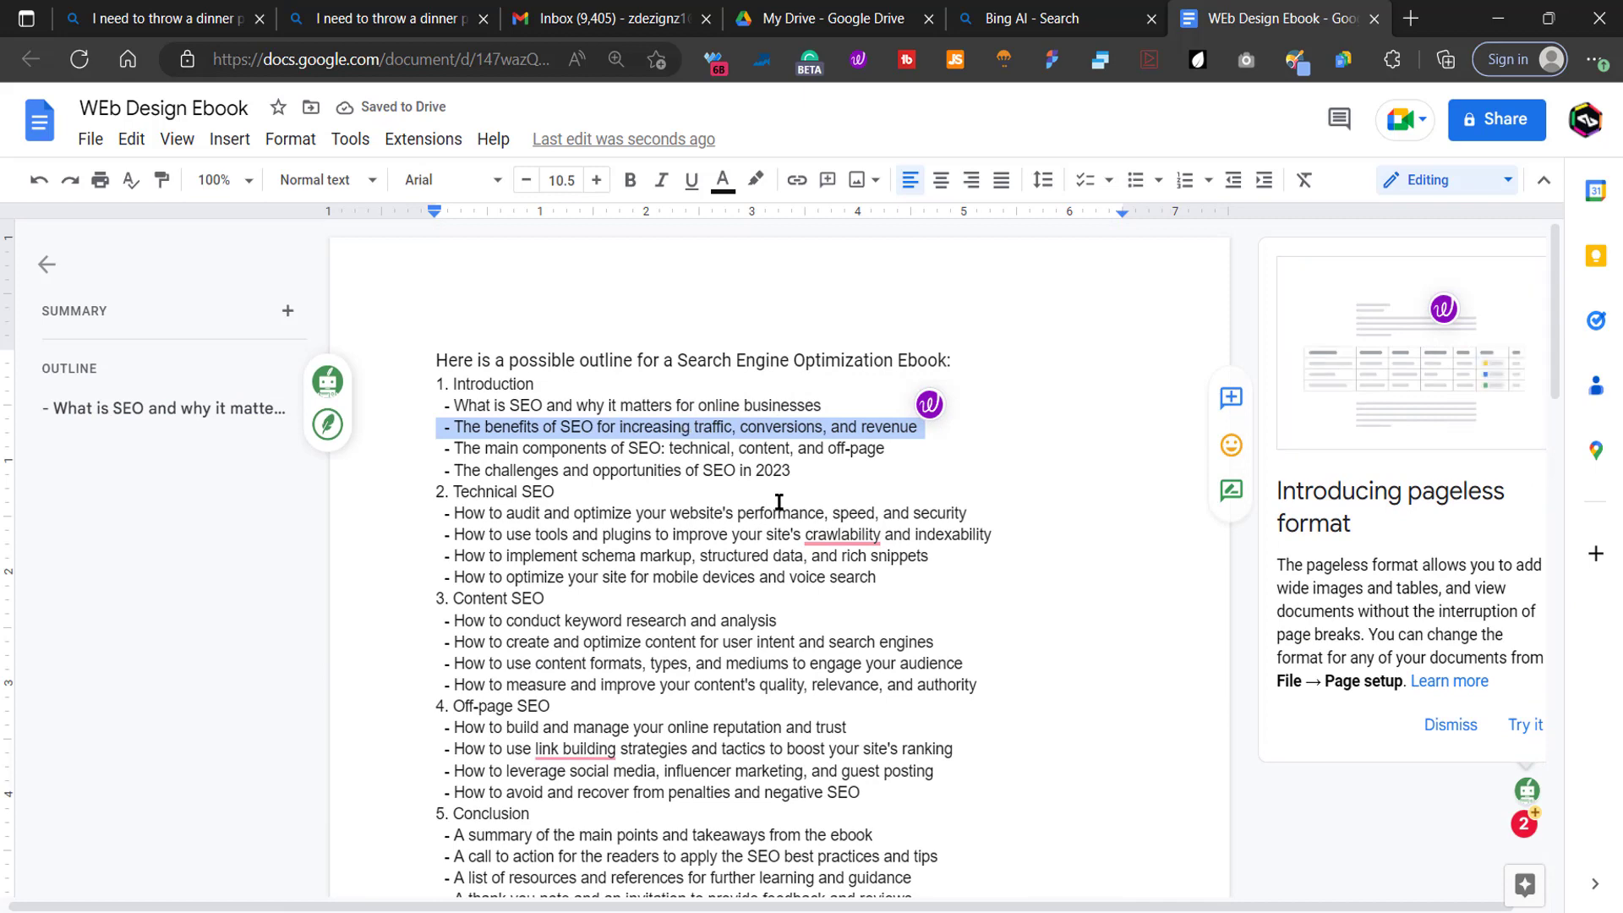
# Step: Ask Bing the outline point on SEO benefits for traffic, conversions and revenue
pyautogui.click(1061, 11)
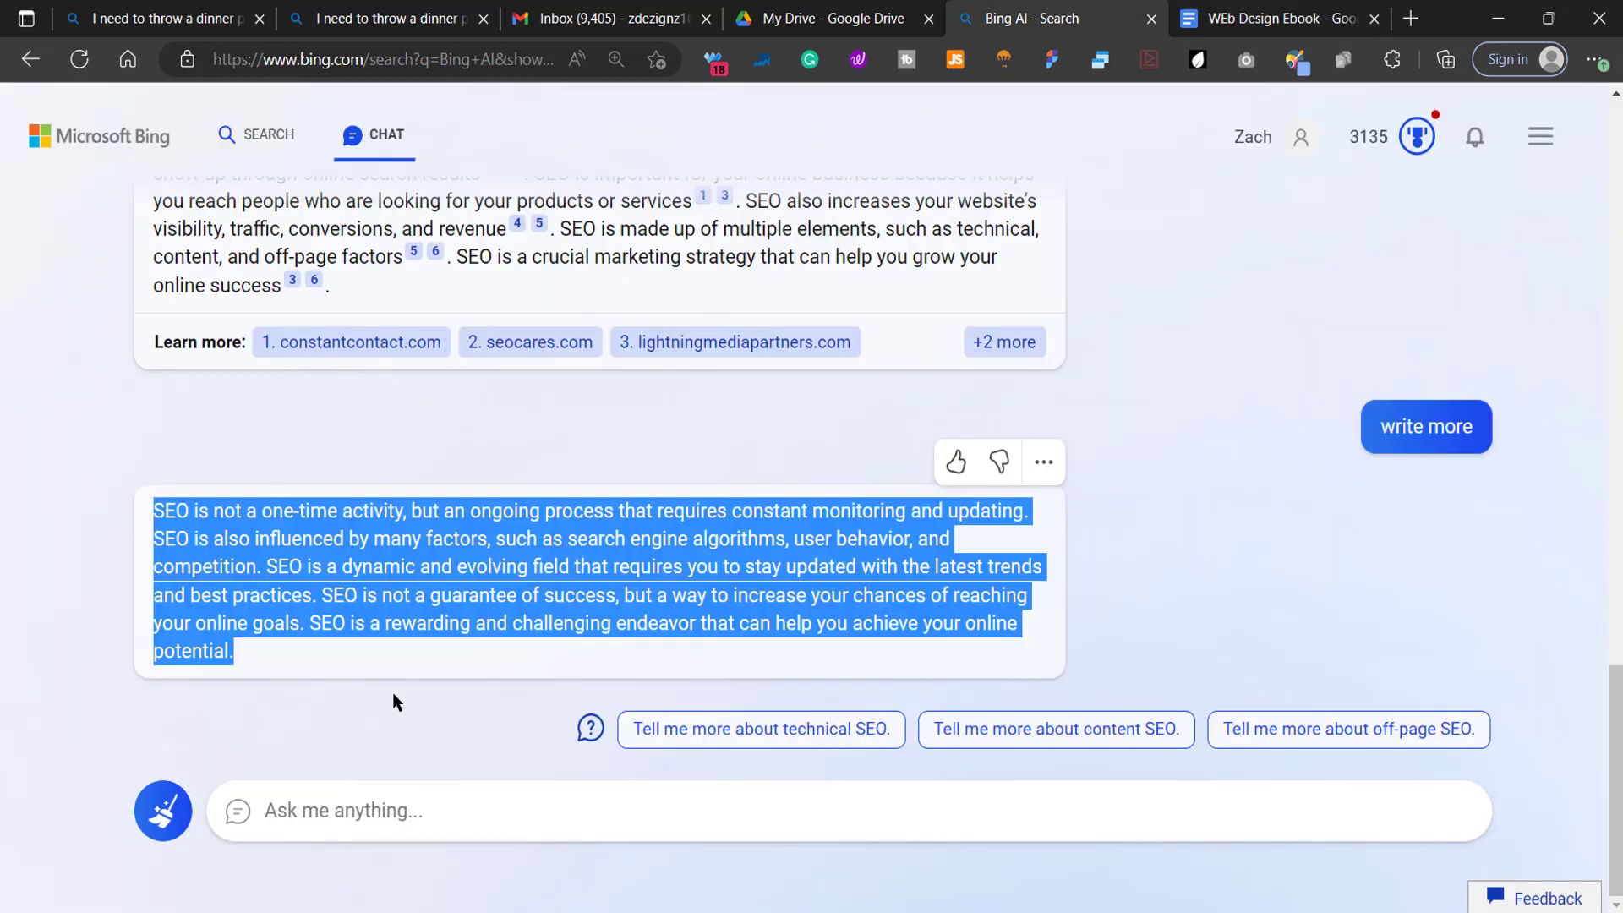
pyautogui.click(408, 832)
pyautogui.hotkey('ctrl', 'v')
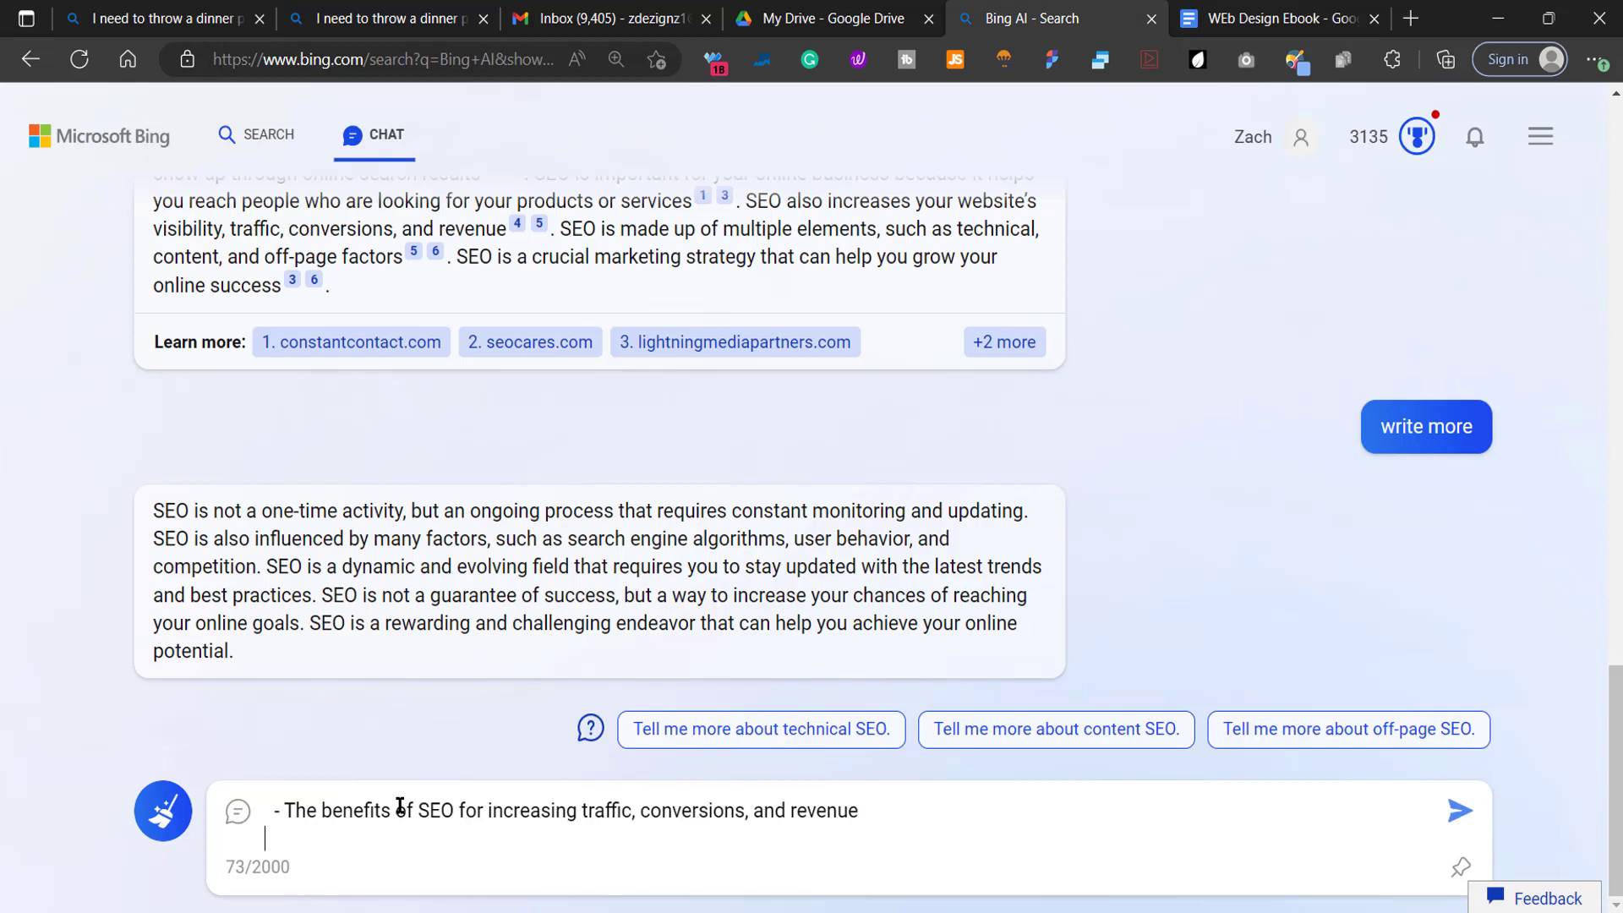
pyautogui.press('Return')
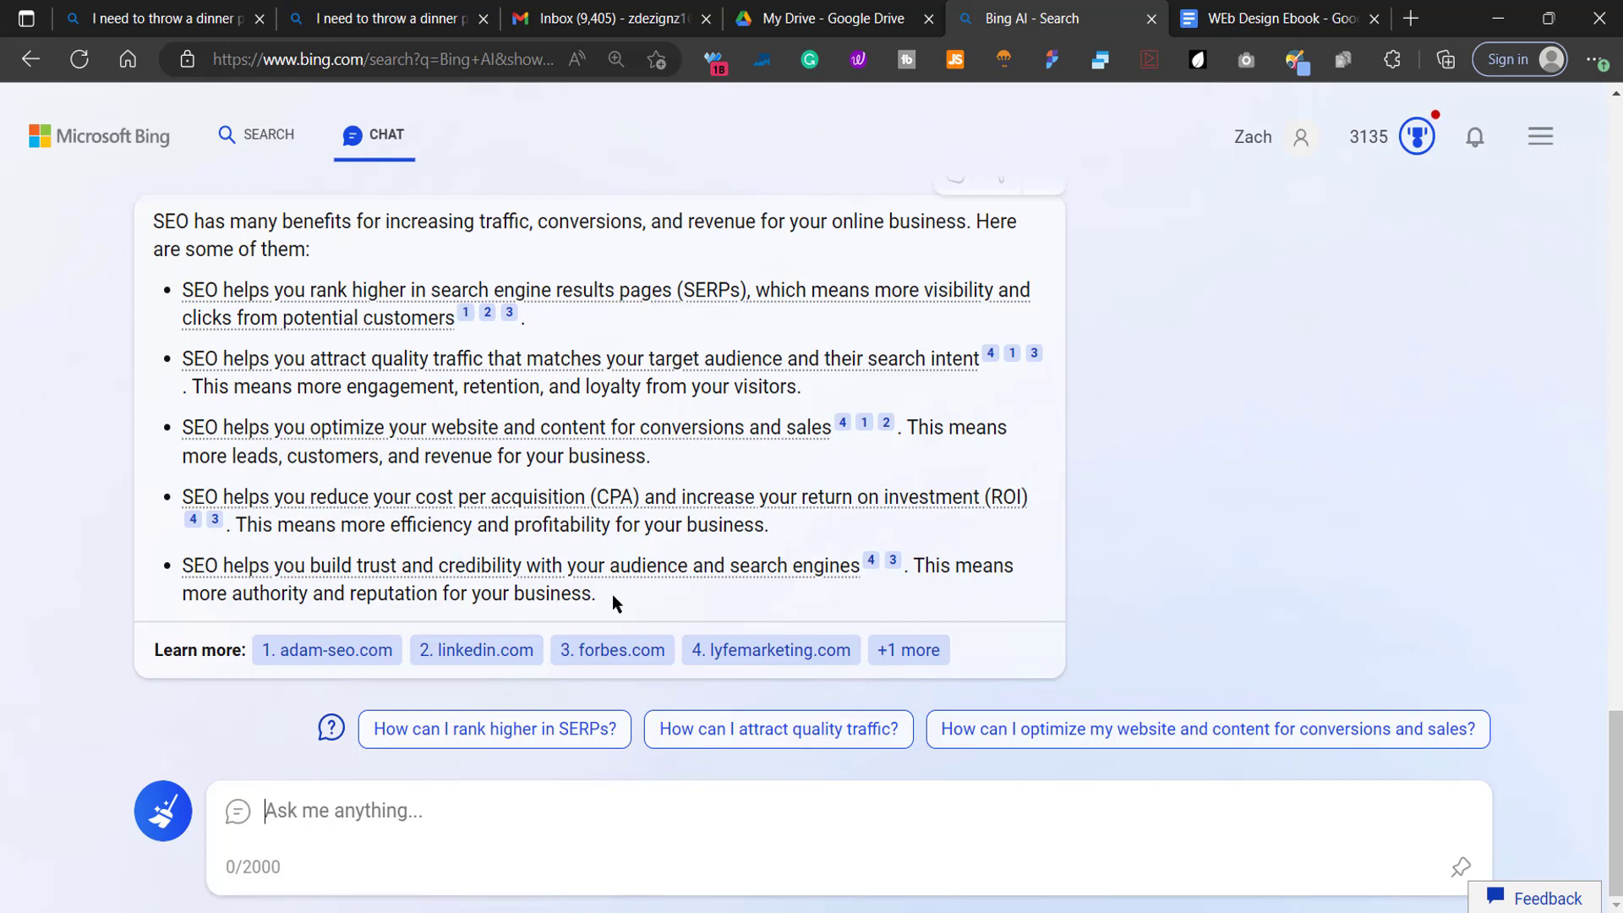
# Step: Select Bing's entire five-benefit SEO answer
pyautogui.moveTo(597, 596); pyautogui.dragTo(178, 222)
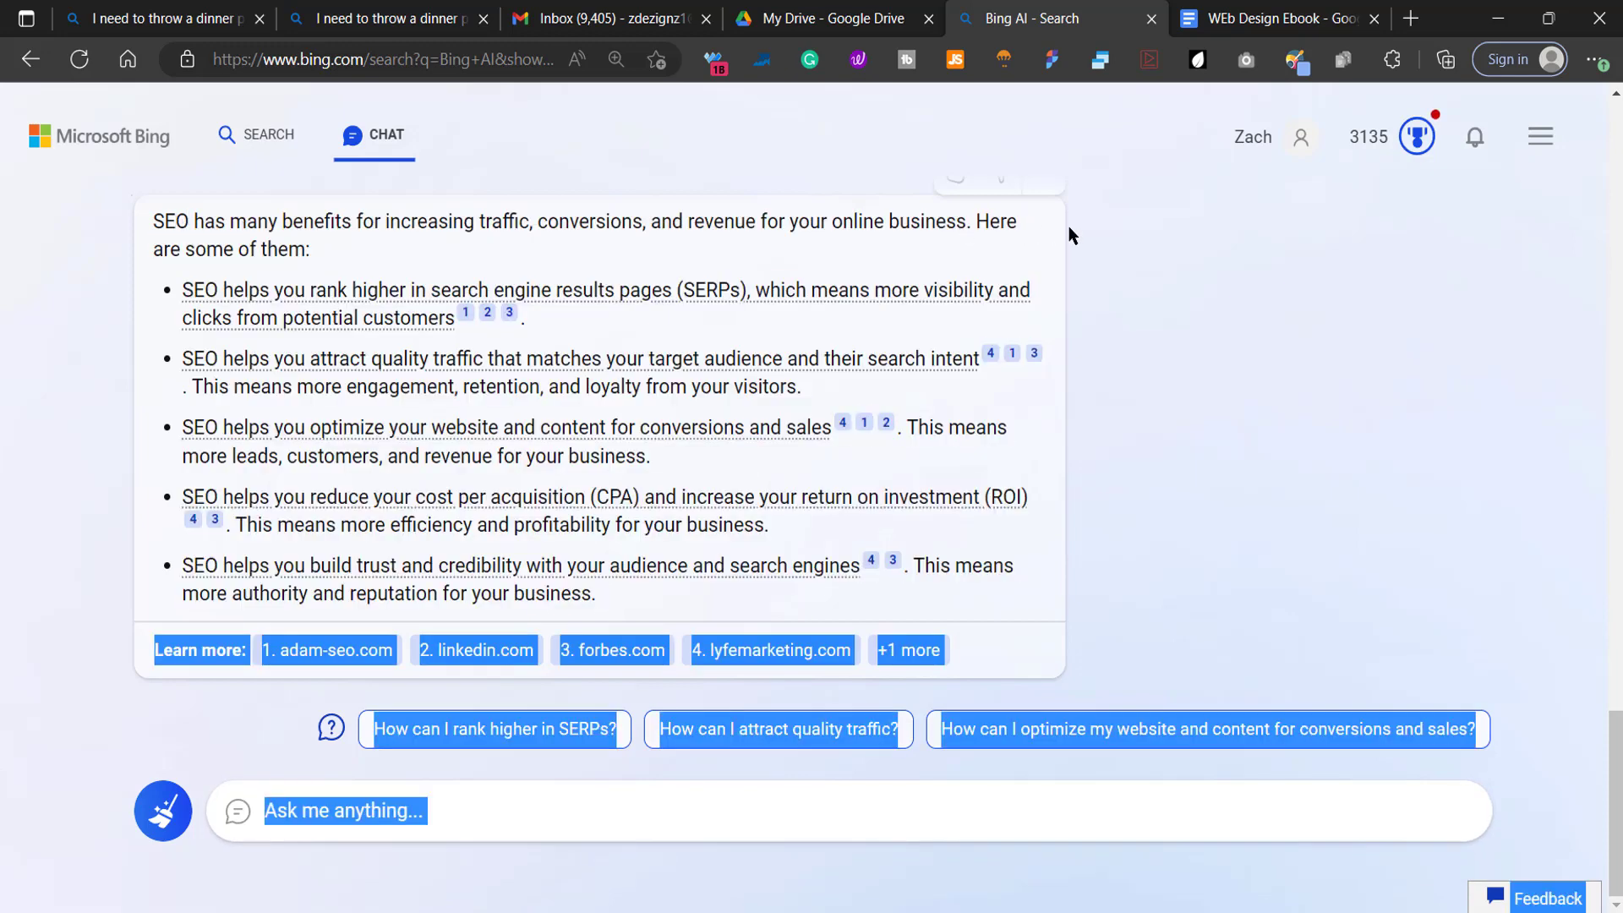
pyautogui.moveTo(1033, 290); pyautogui.dragTo(182, 290)
pyautogui.moveTo(829, 597); pyautogui.dragTo(128, 222)
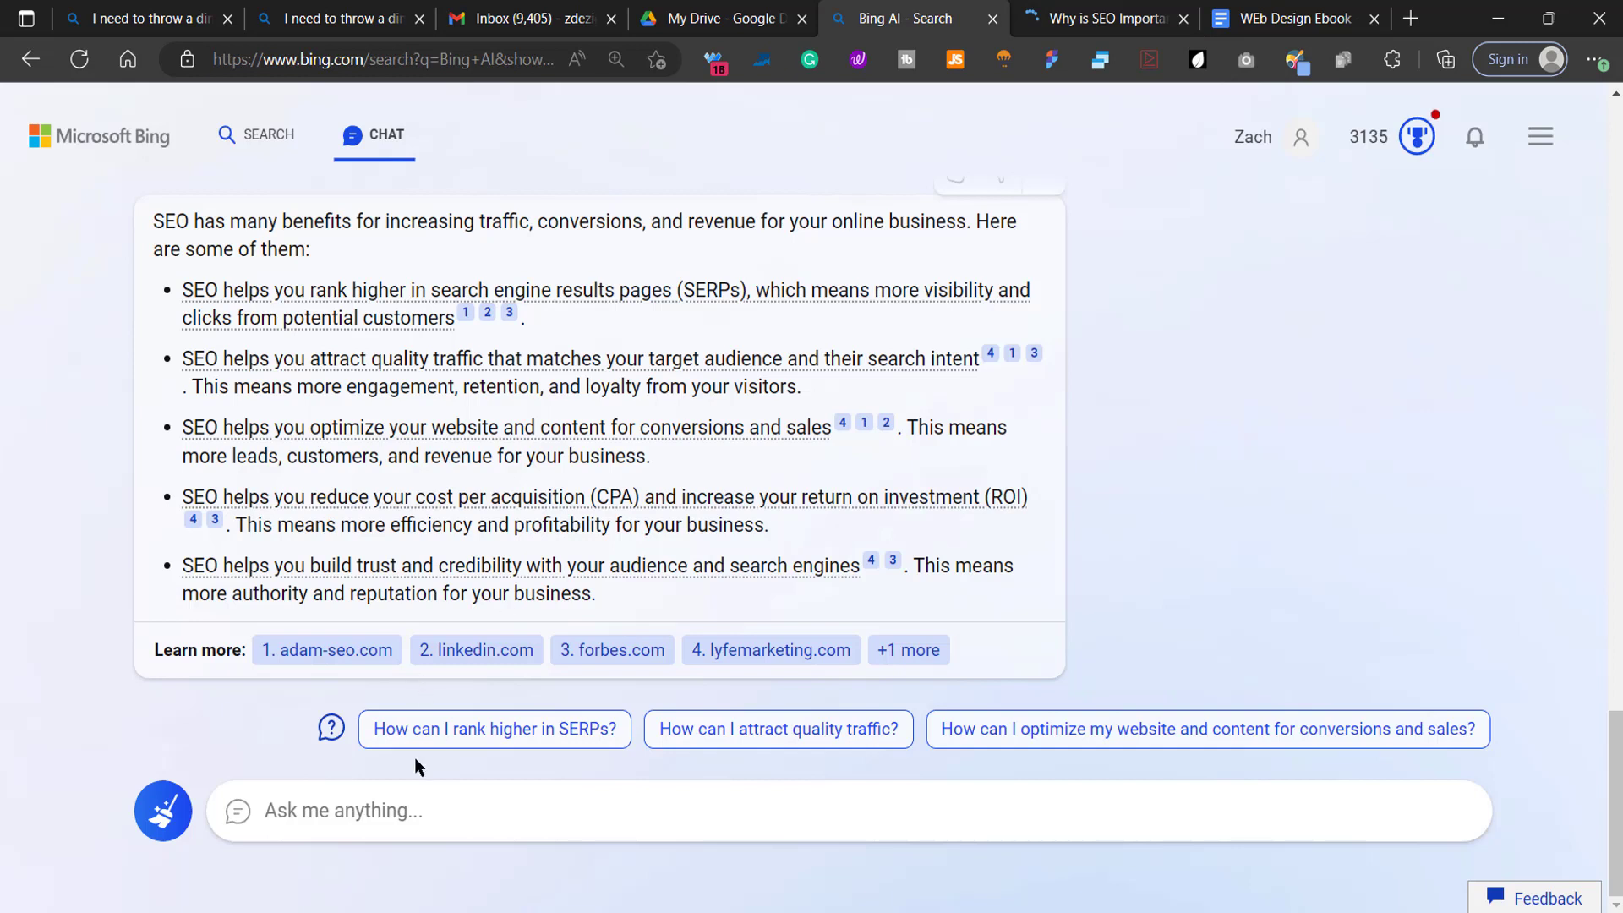
# Step: Ask Bing to 'remove tsources please' and copy its rewritten source-free benefits reply
pyautogui.click(306, 799)
pyautogui.write('remo')
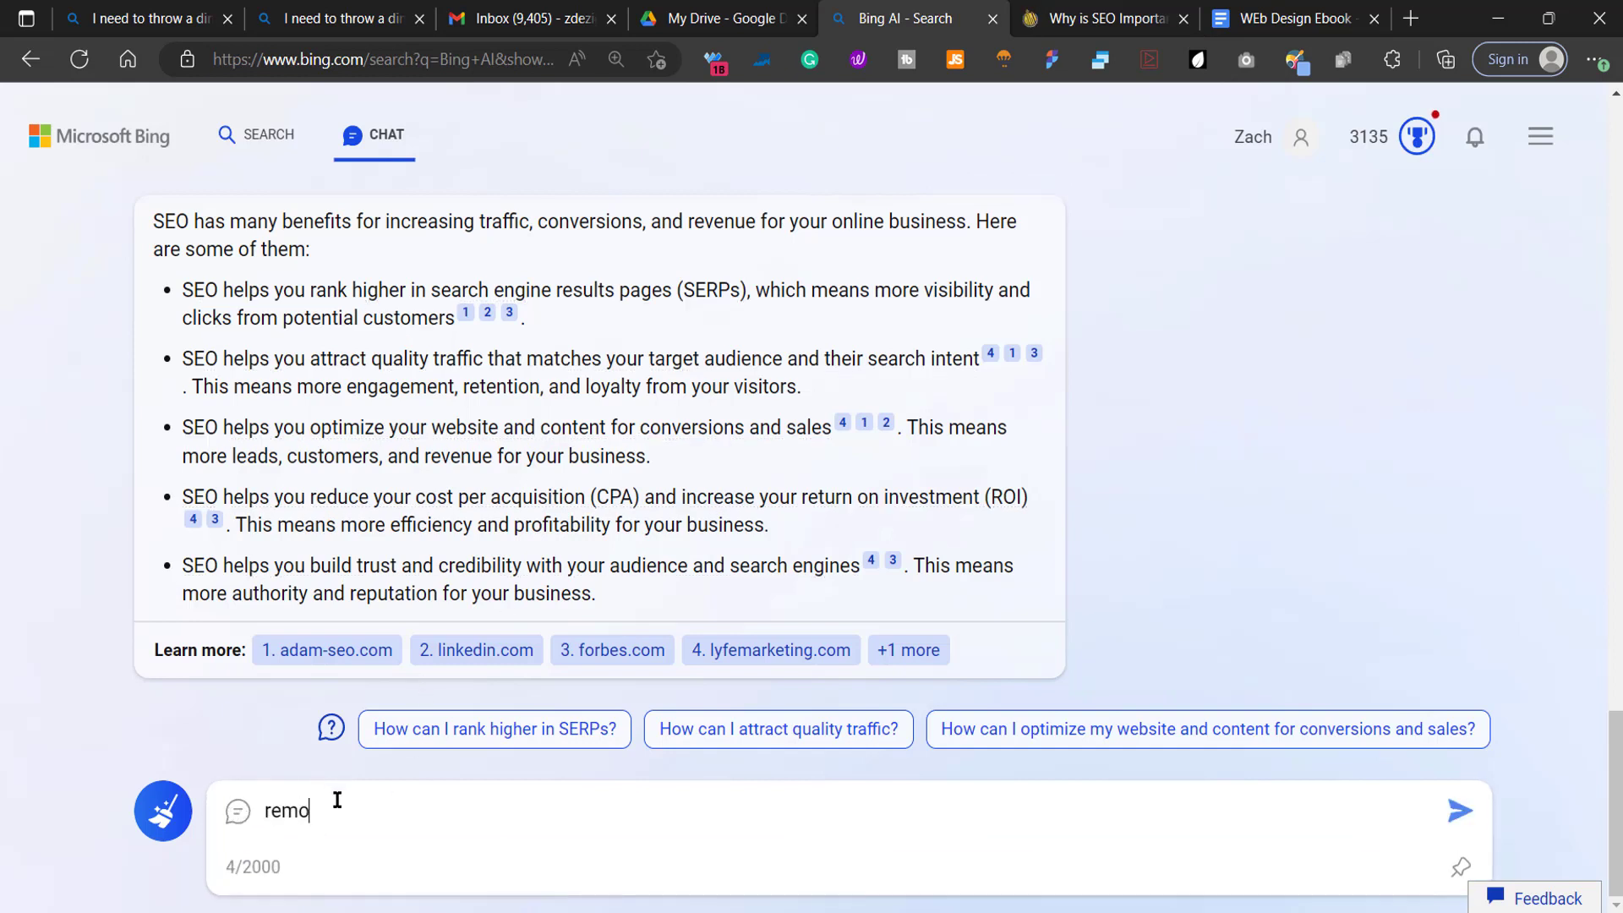
pyautogui.write('ve t')
pyautogui.write('sources please')
pyautogui.press('Return')
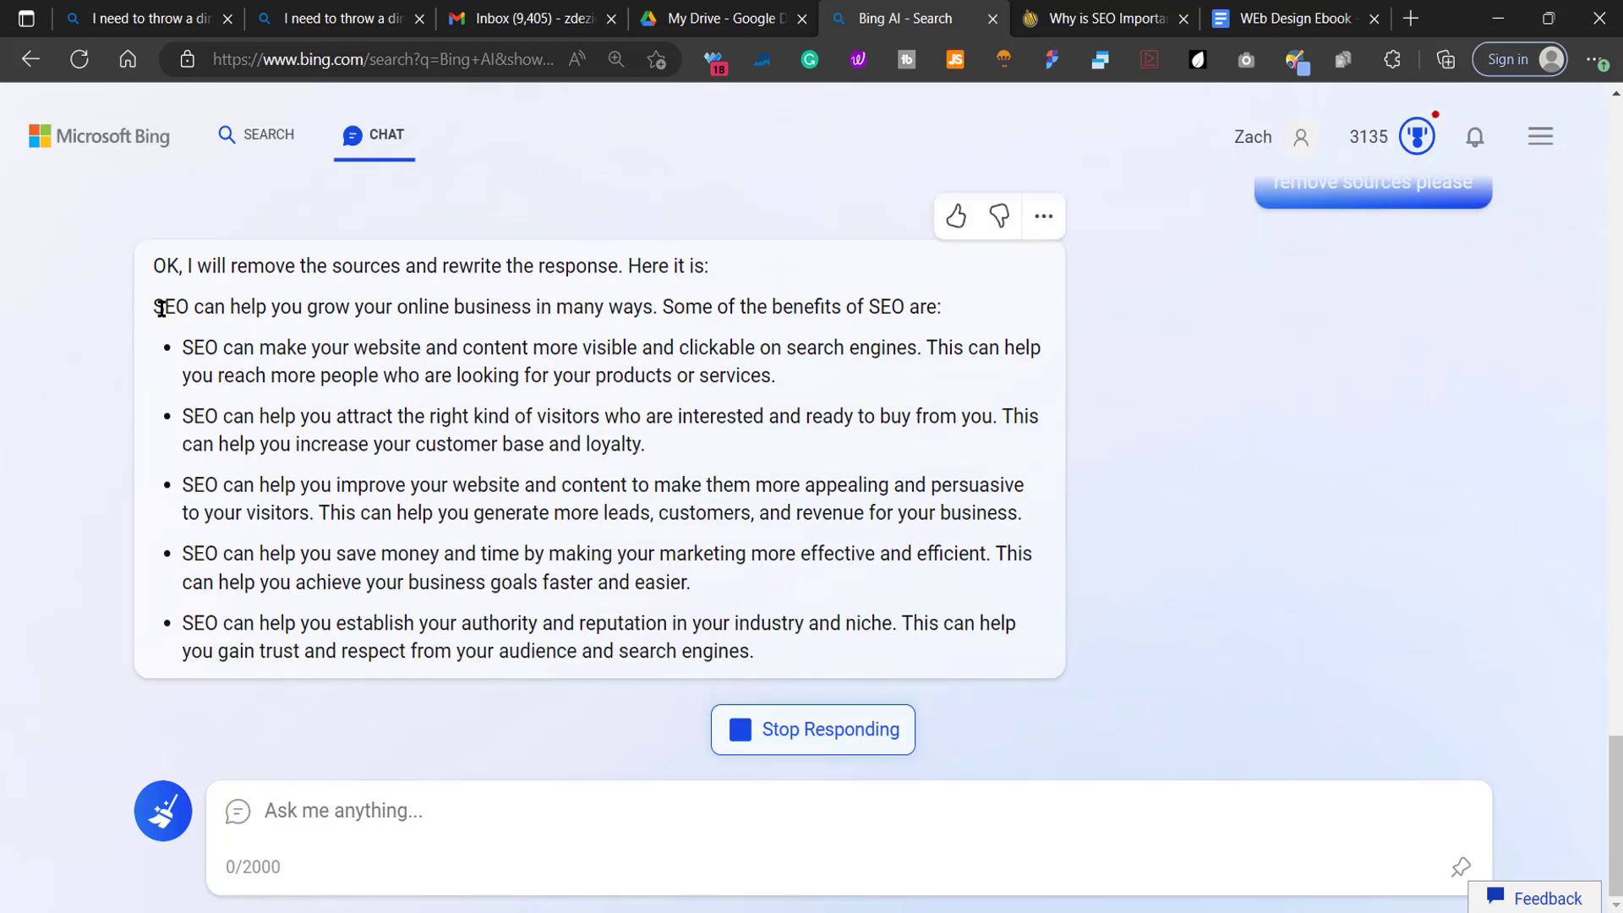
pyautogui.moveTo(155, 303); pyautogui.dragTo(203, 312)
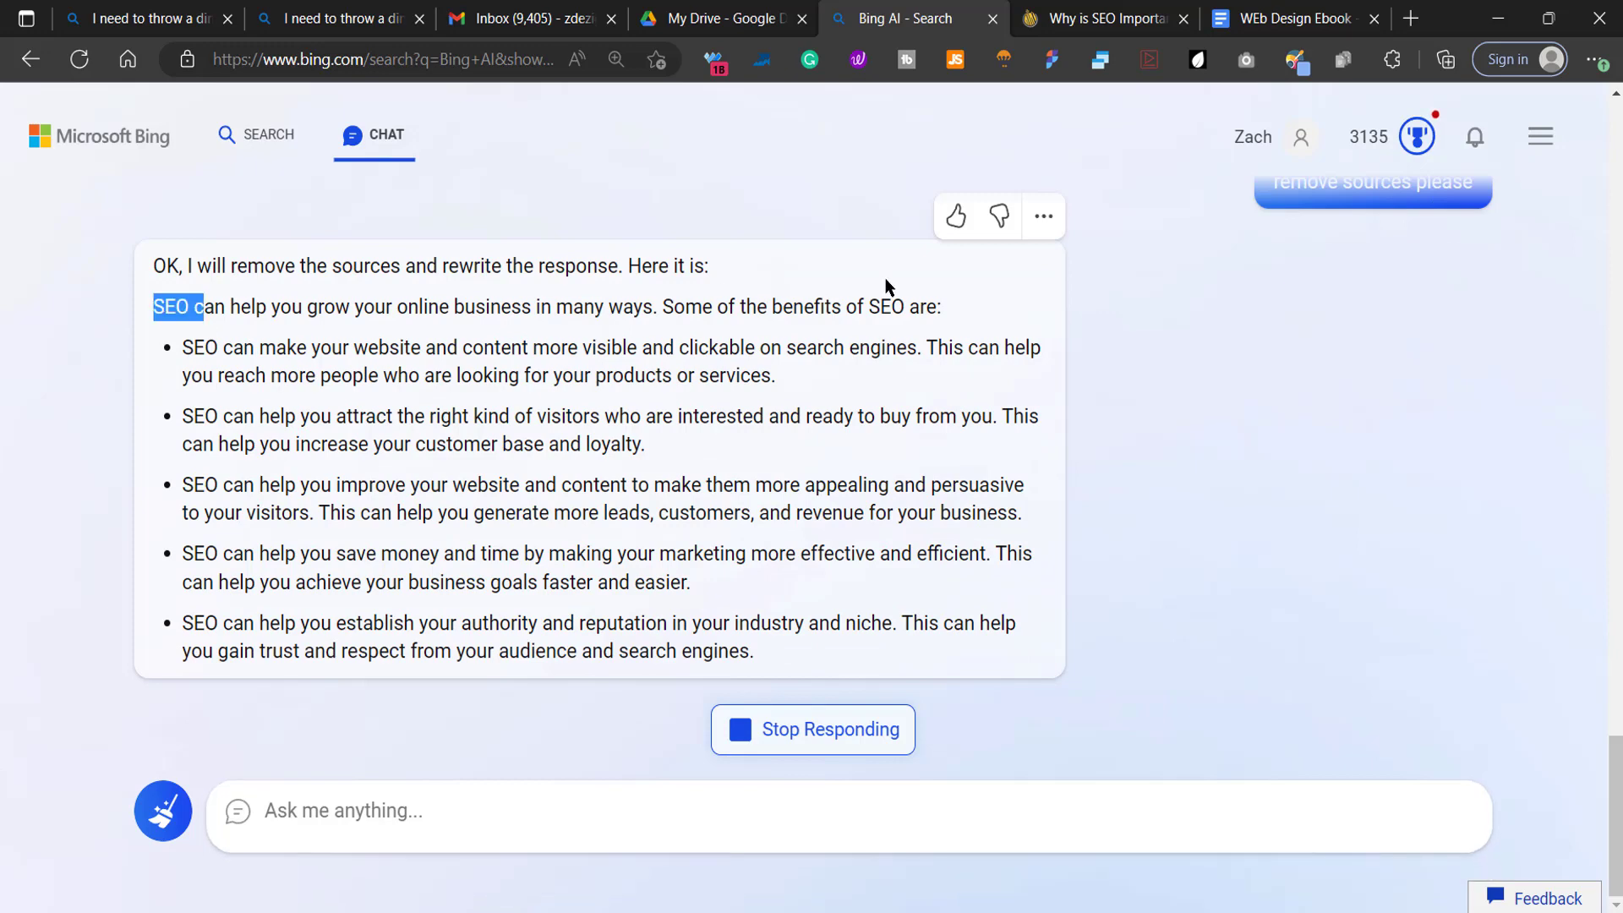
pyautogui.click(1047, 235)
pyautogui.click(1073, 262)
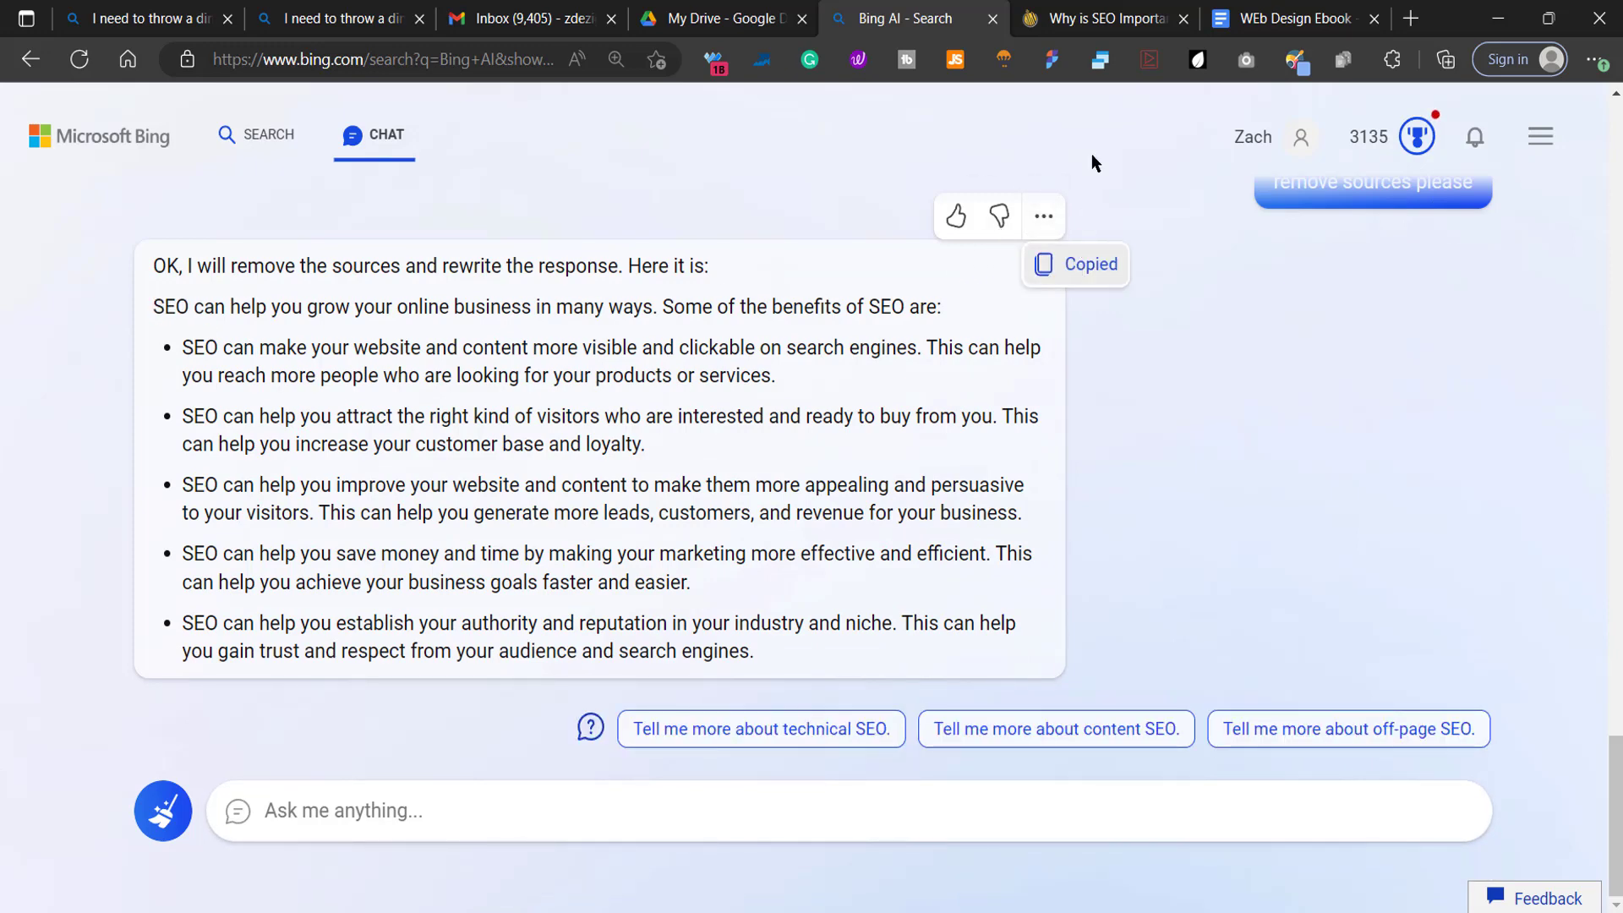
# Step: Paste Bing's rewritten SEO benefits reply at the end of the WEb Design Ebook document
pyautogui.click(1244, 34)
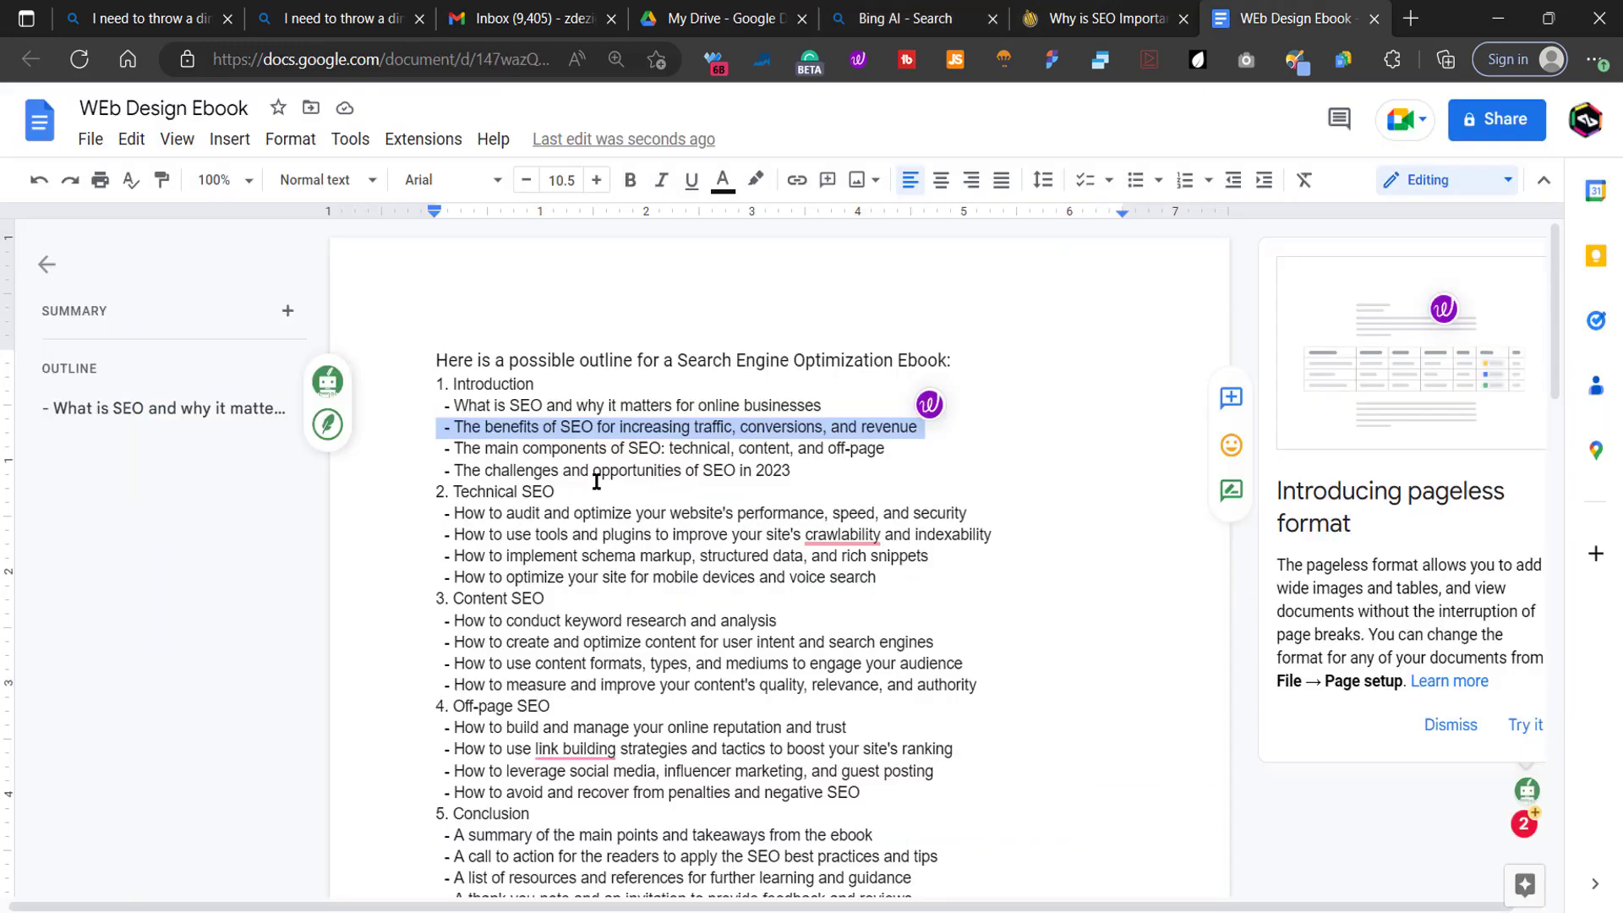
pyautogui.hotkey('ctrl', 'v')
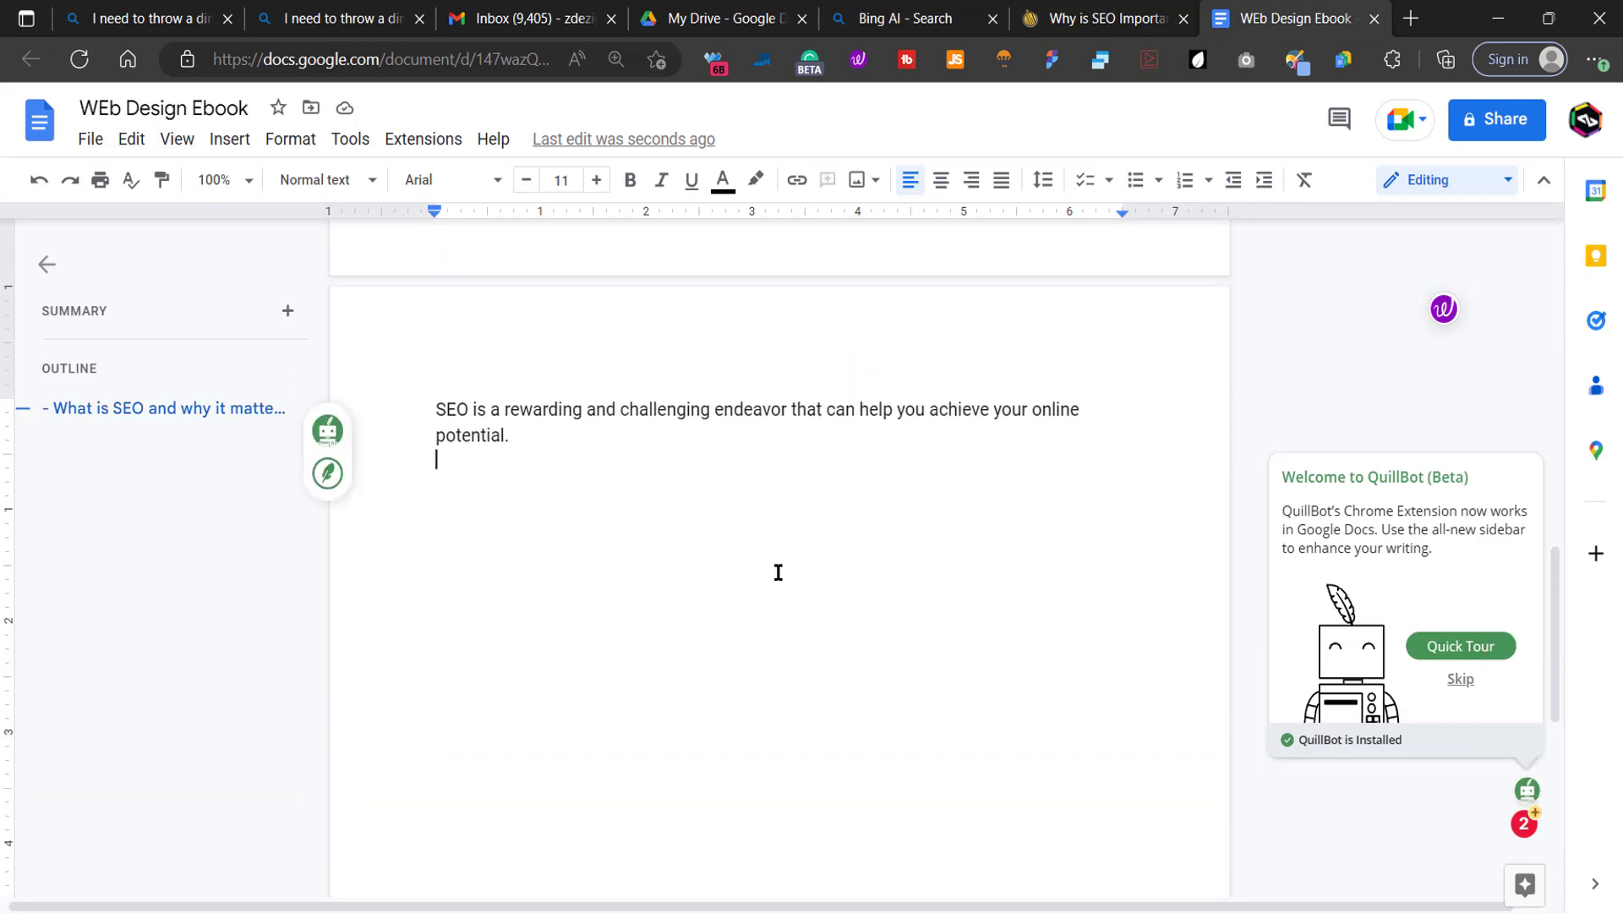
pyautogui.press('Return')
pyautogui.press('Return')
pyautogui.press('Return')
pyautogui.press('Return')
pyautogui.write('OK, I will remove the sources and rewrite the response. Here it is: SEO can help you grow your online business in many ways. Some of the benefits of SEO are: SEO can make your website and content more visible and clickable on search engines. This can help you reach more people who are looking for your products or services. SEO can help you attract the right kind of visitors who are interested and ready to buy from you. This can help you increase your customer base and loyalty. SEO can help you improve your website and content to make them more appealing and persuasive to your visitors. This can help you generate more leads, customers, and revenue for your business. SEO can help you save money and time by making your marketing more effective and efficient. This can help you achieve your business goals faster and easier. SEO can help you establish your authority and reputation in your industry and niche. This can help you gain trust and respect from your audience and search engines.')
# Step: Style the 'SEO can help you grow your online business' sentence as Heading 2
pyautogui.tripleClick(691, 423)
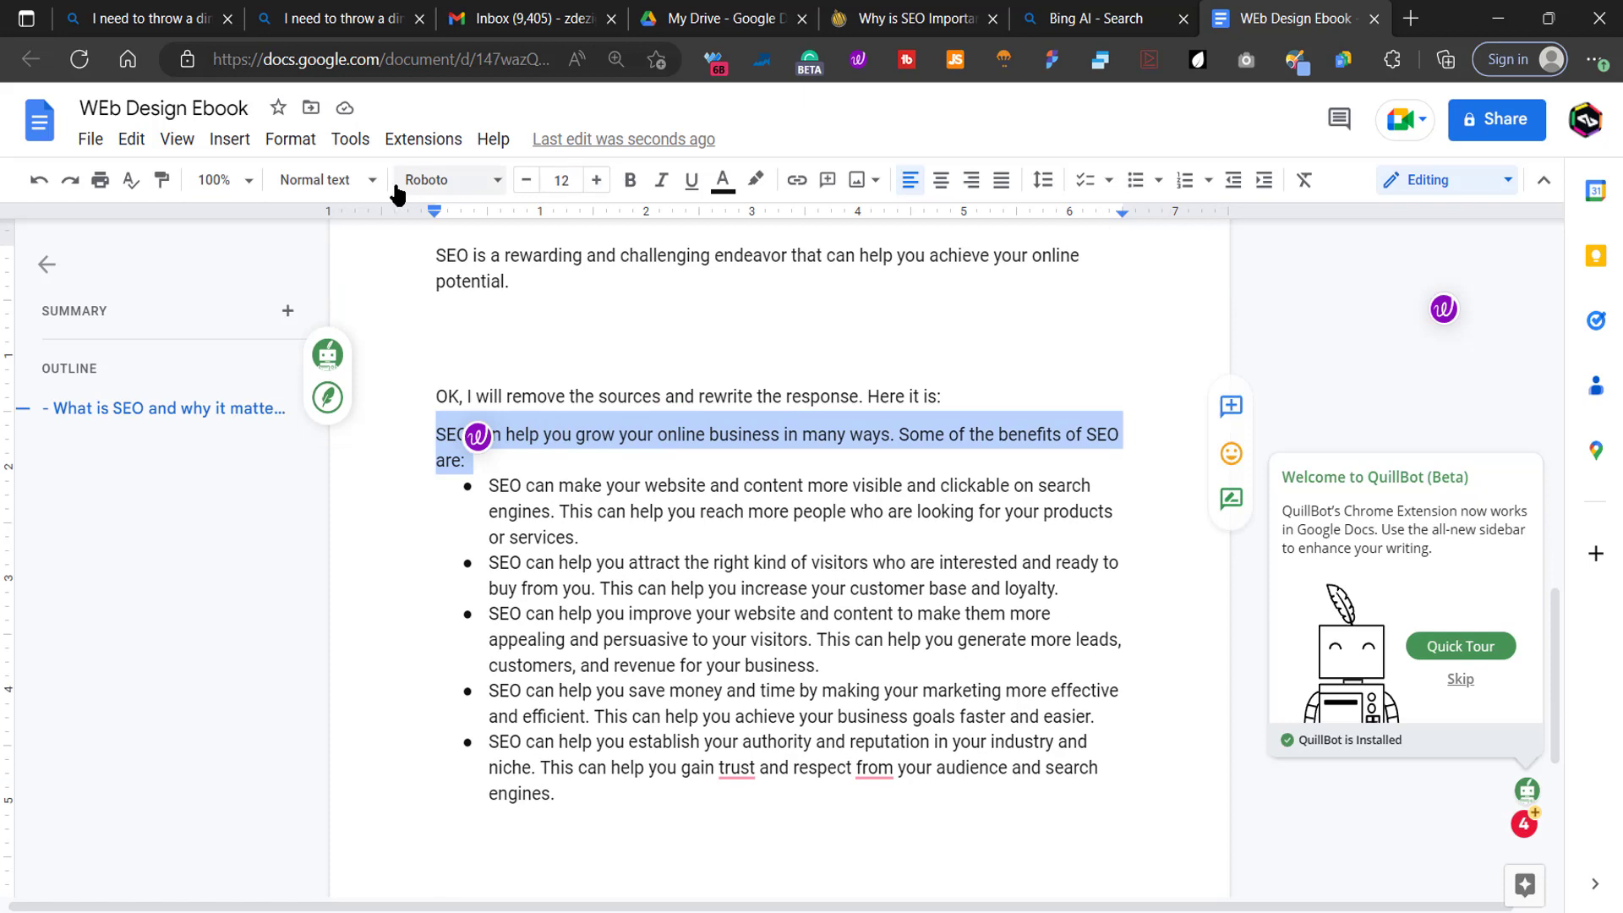
pyautogui.click(355, 180)
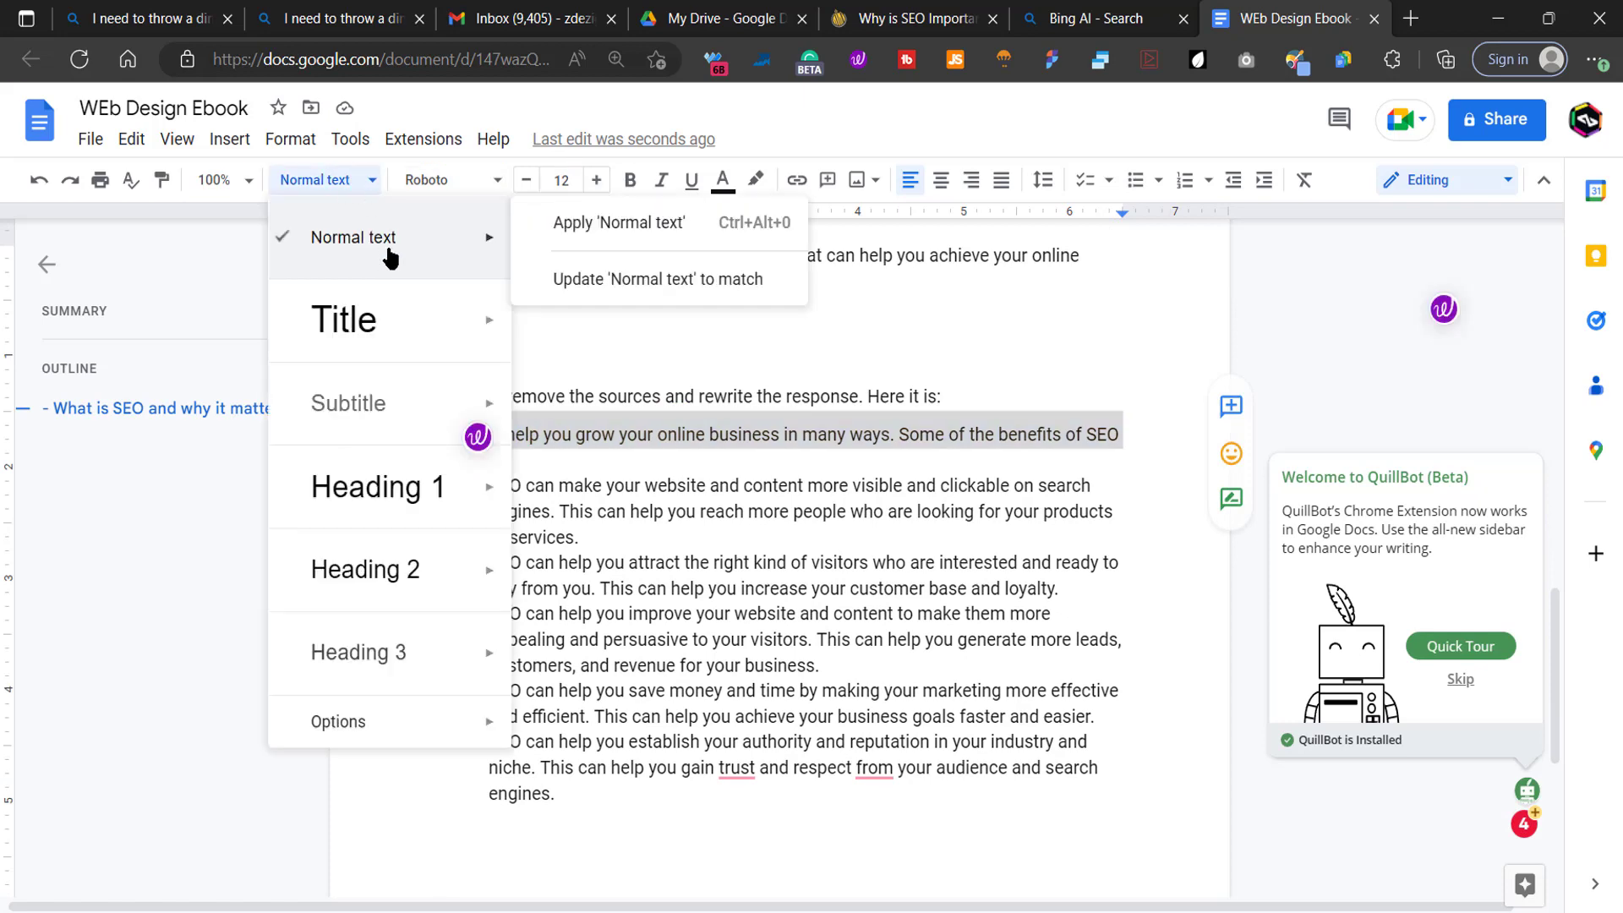
pyautogui.click(391, 591)
pyautogui.click(759, 398)
# Step: Delete the 'OK, I will remove the sources' line from the document
pyautogui.click(972, 397)
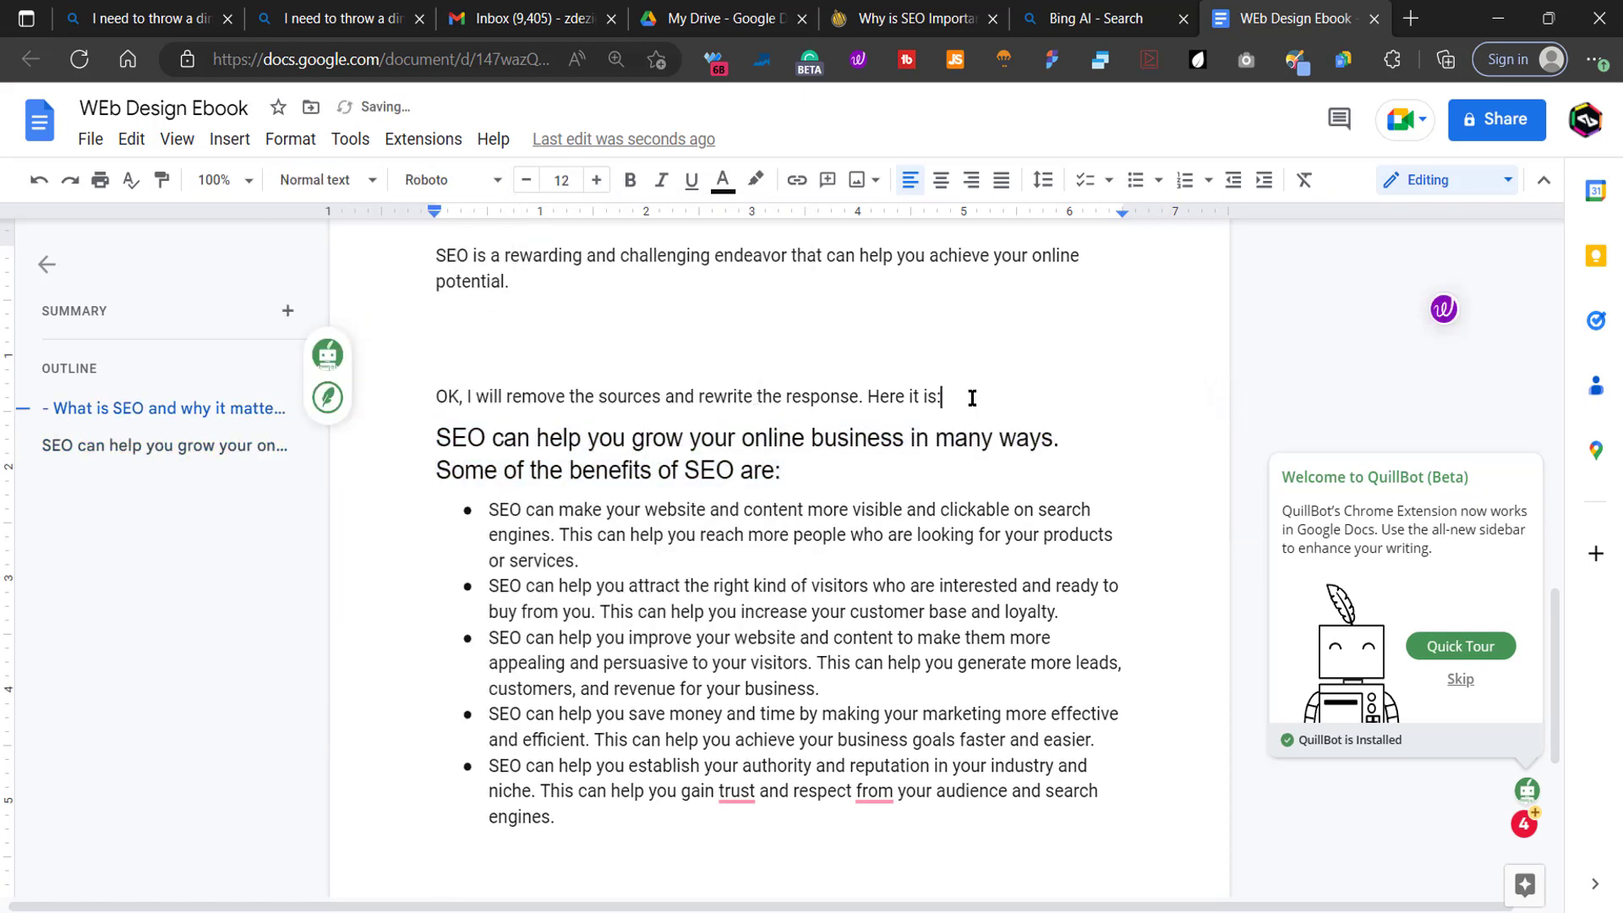
pyautogui.tripleClick(972, 397)
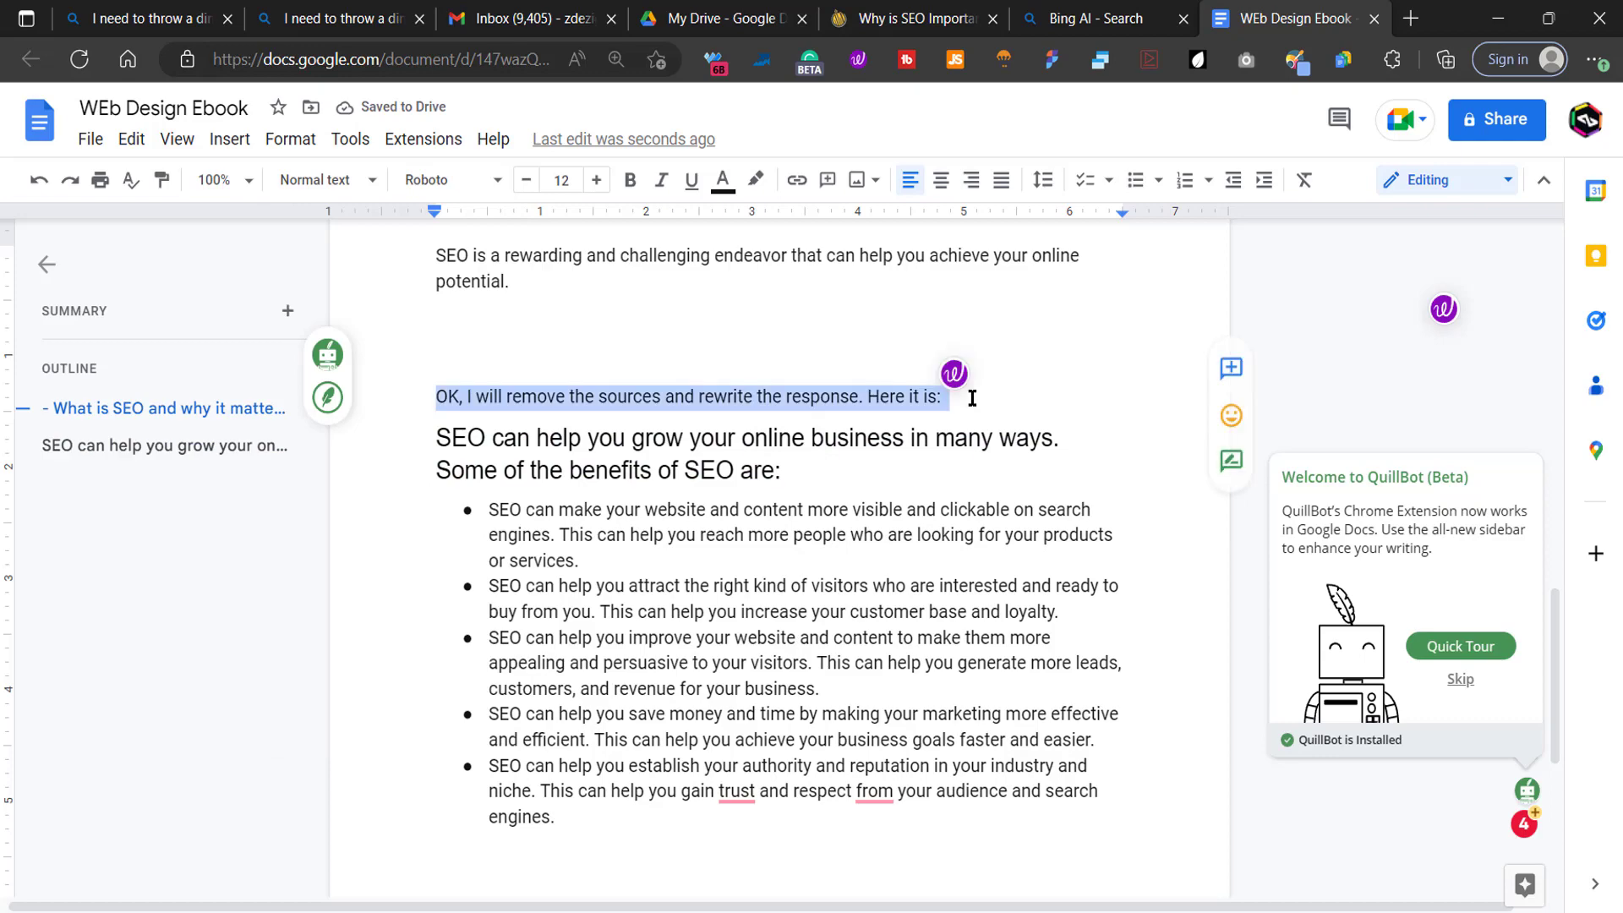
pyautogui.press('BackSpace')
pyautogui.scroll(10, 686, 575)
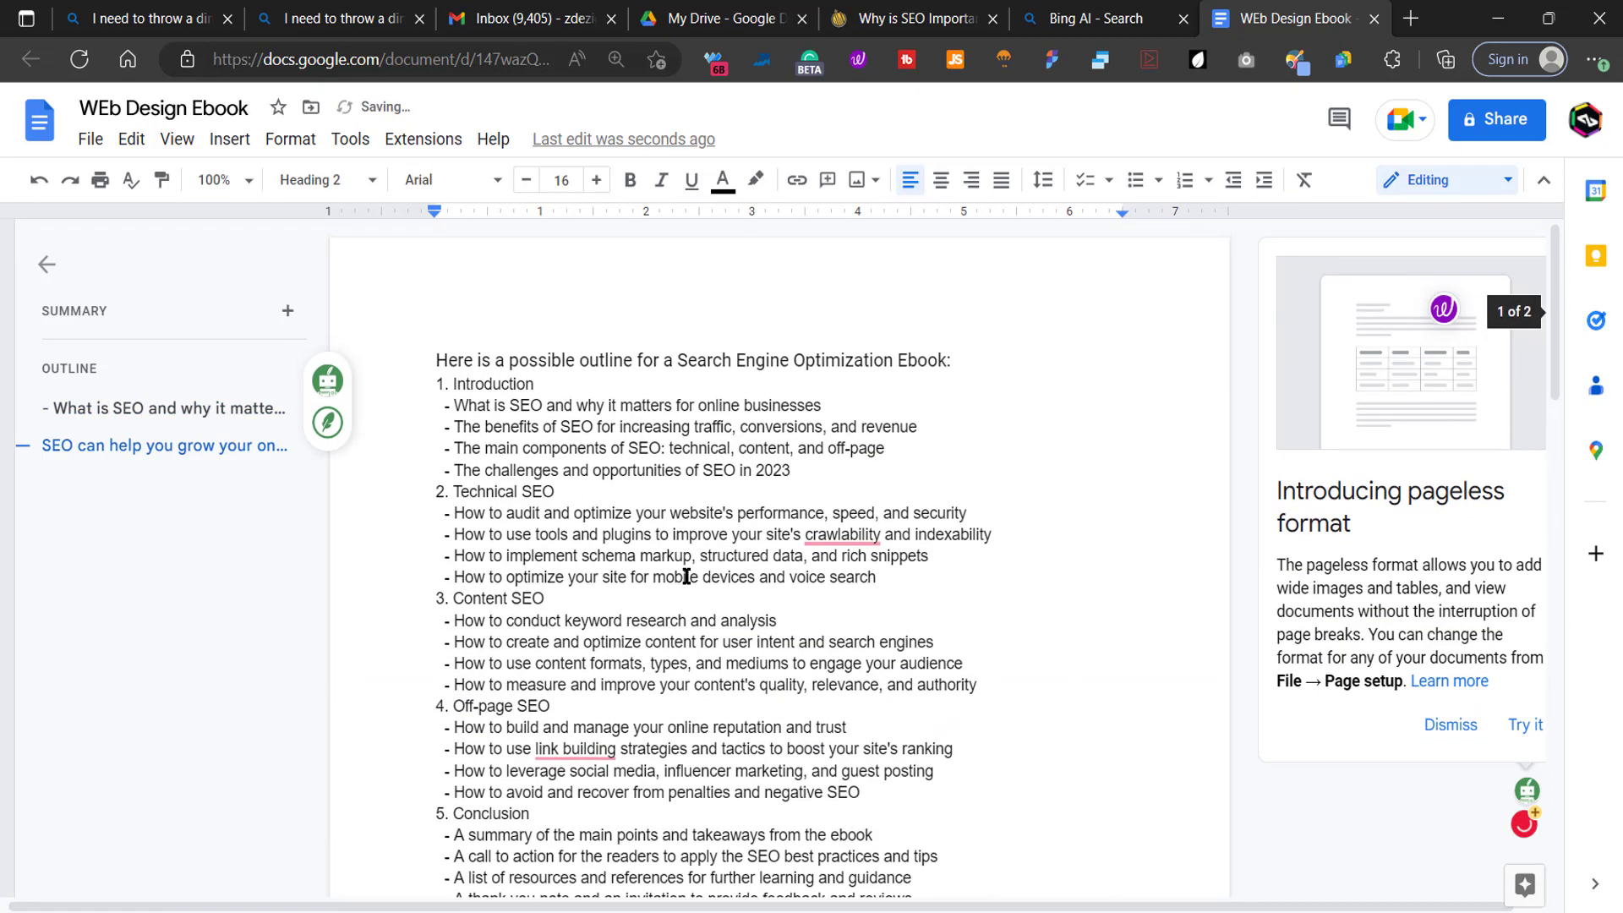
pyautogui.scroll(-8, 543, 603)
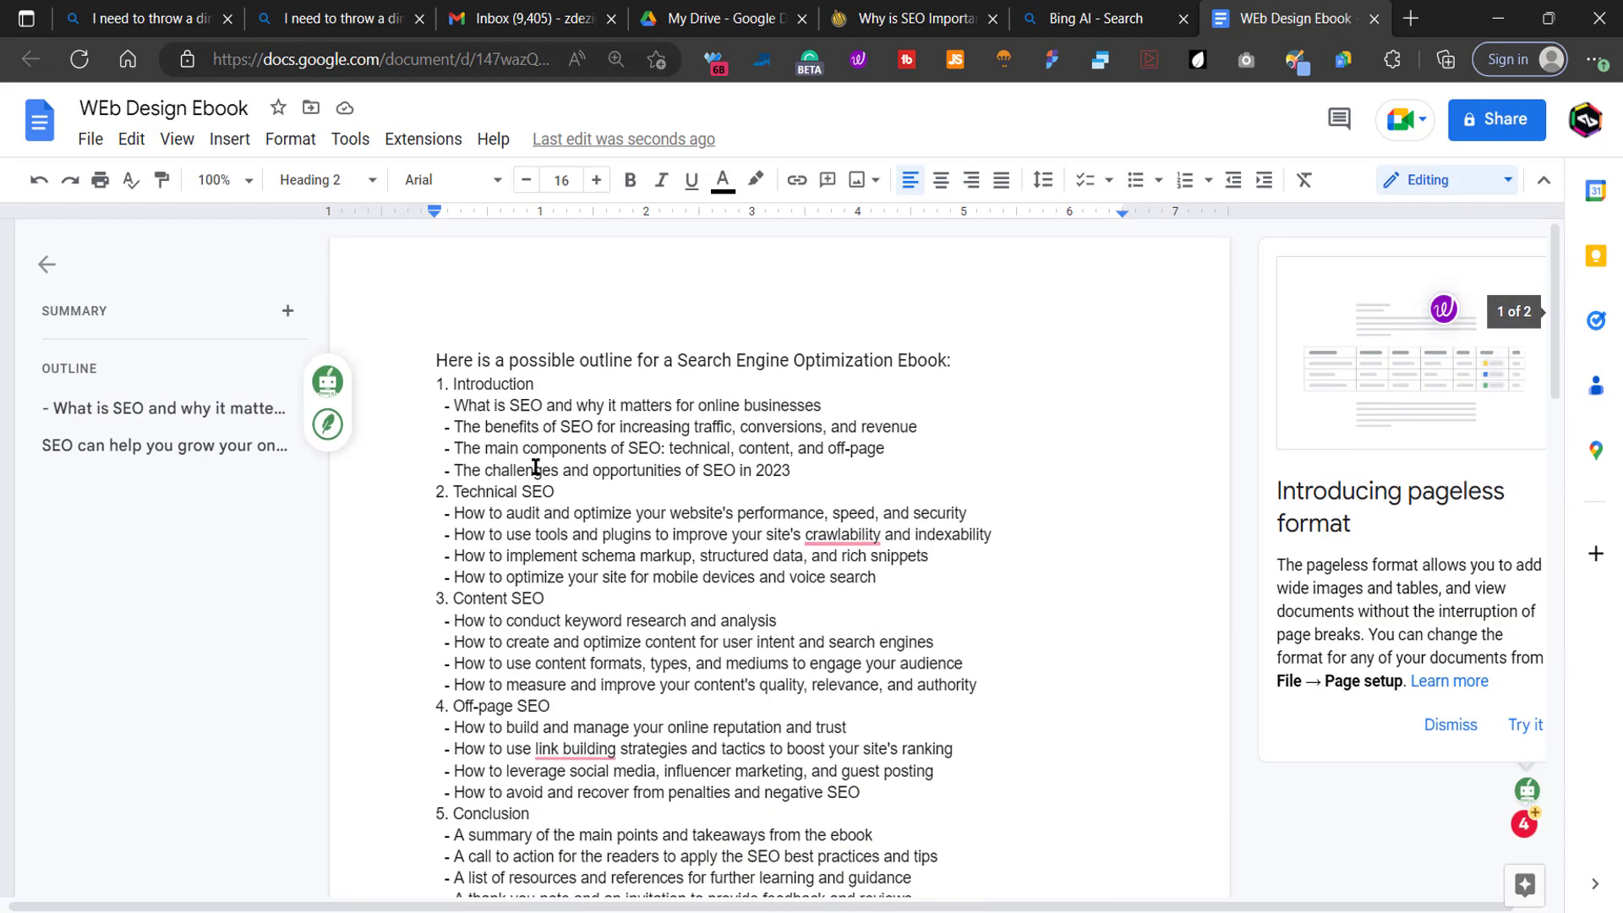
pyautogui.tripleClick(626, 429)
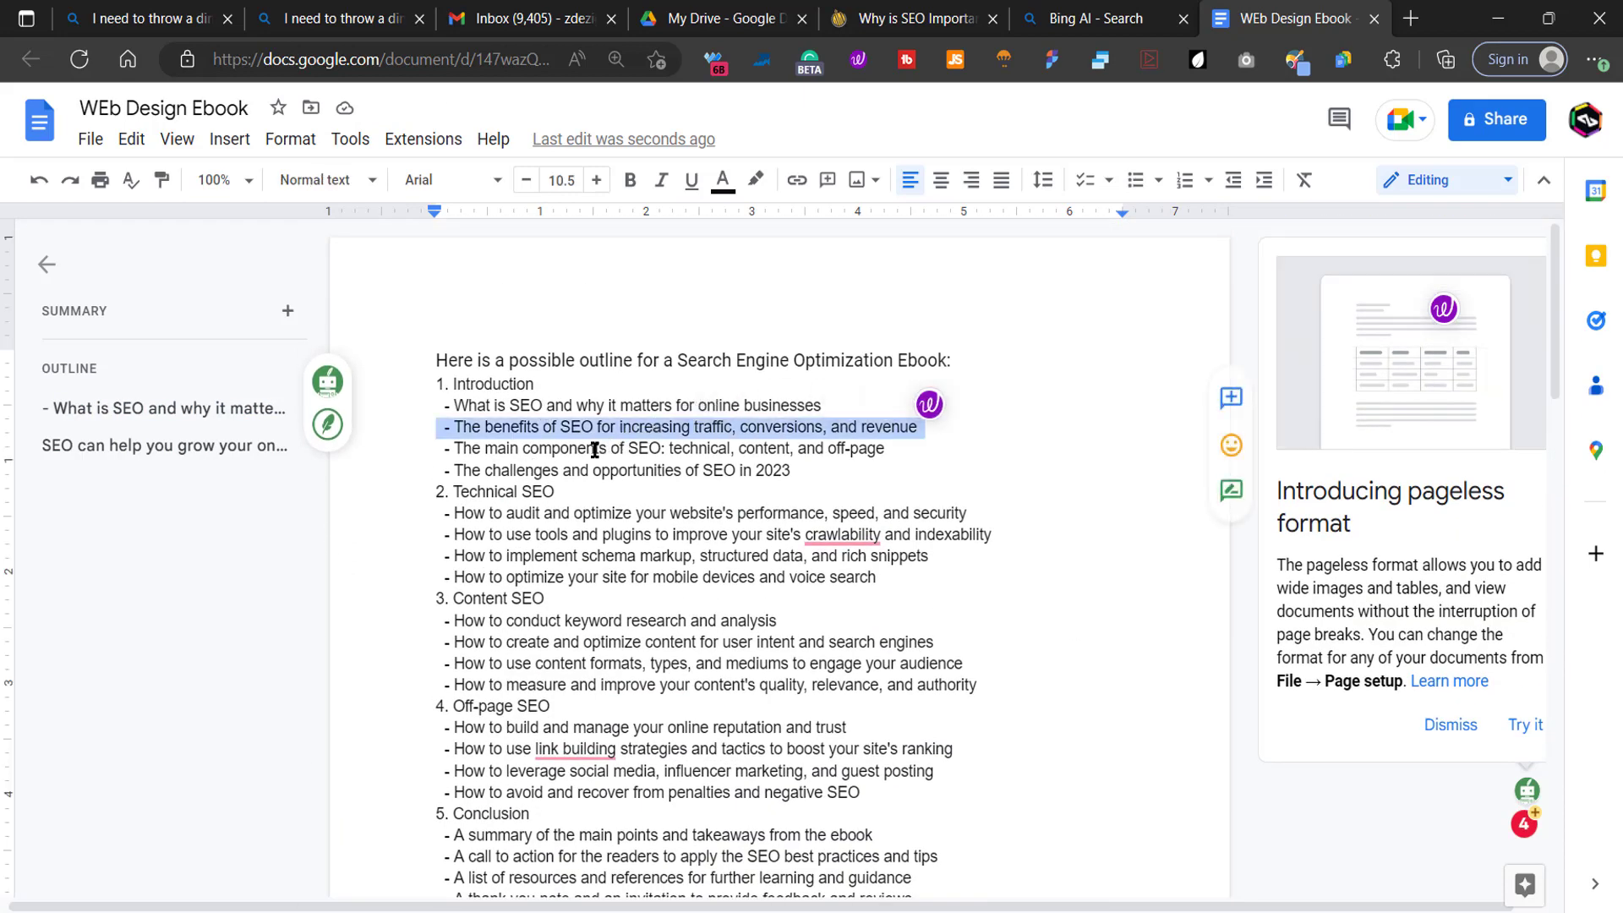
pyautogui.tripleClick(644, 448)
pyautogui.doubleClick(554, 475)
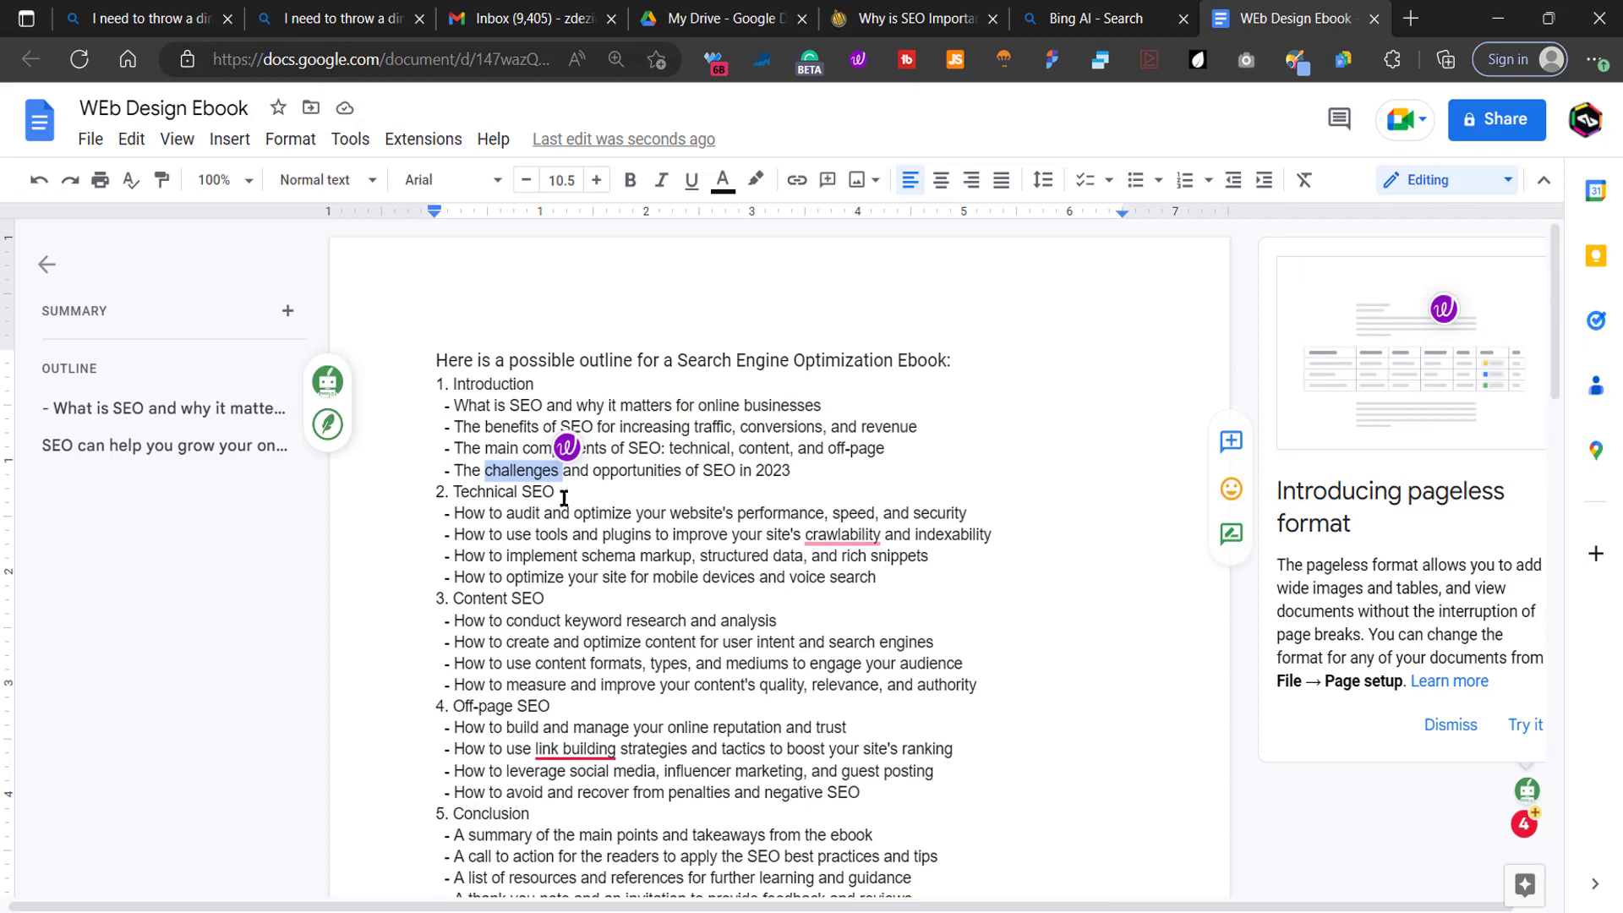
pyautogui.click(1052, 18)
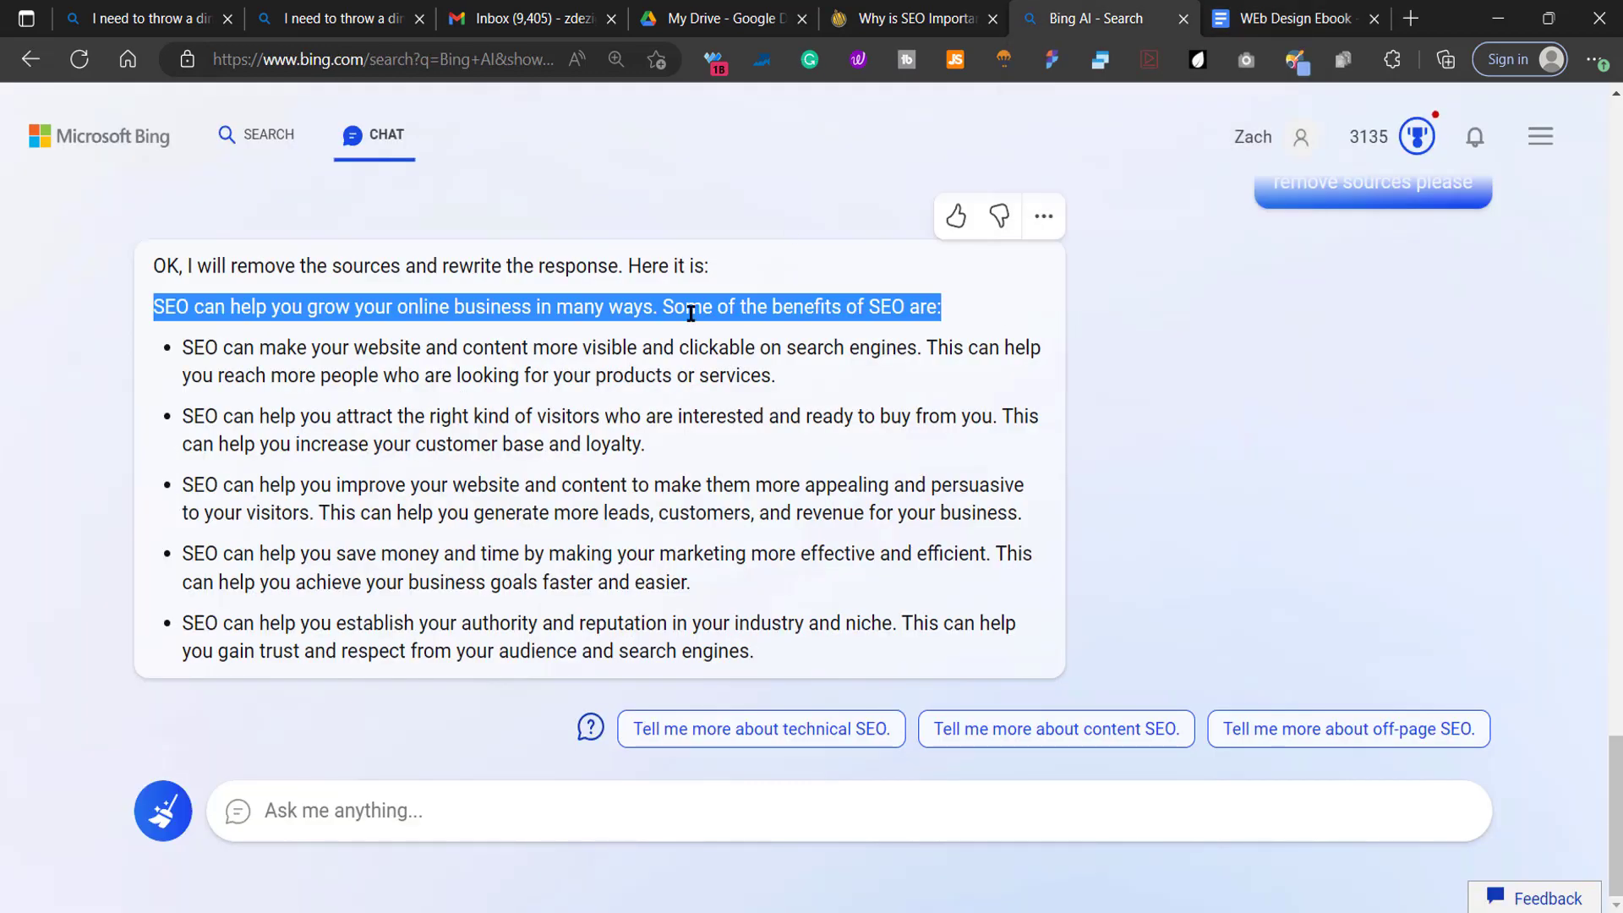
pyautogui.click(1285, 18)
pyautogui.scroll(-15, 713, 630)
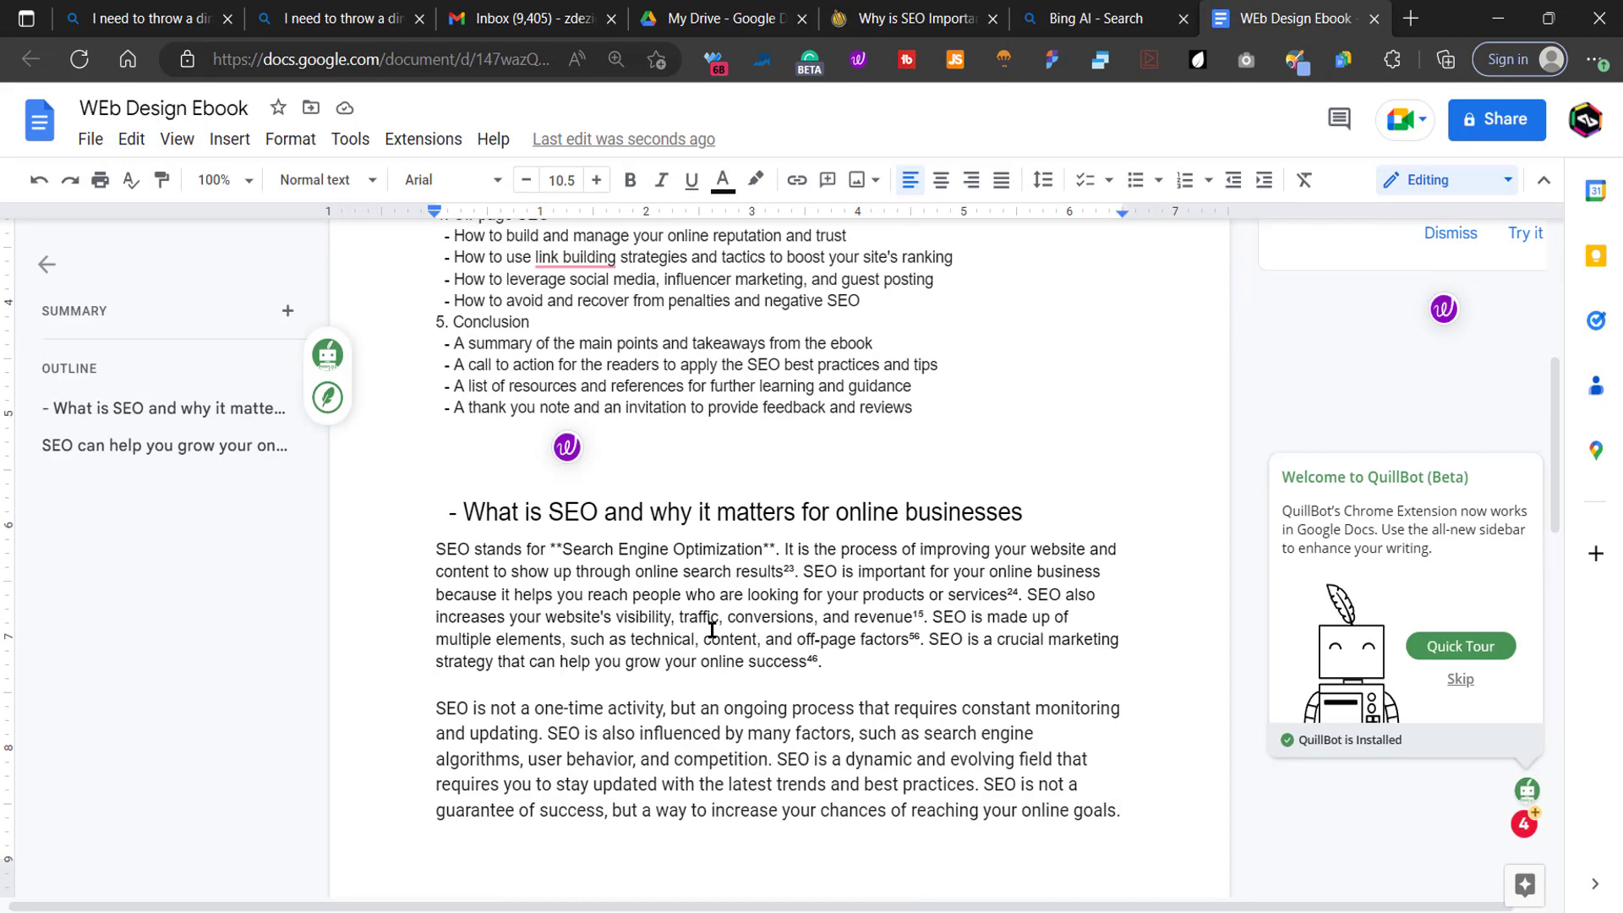
pyautogui.scroll(-7, 578, 659)
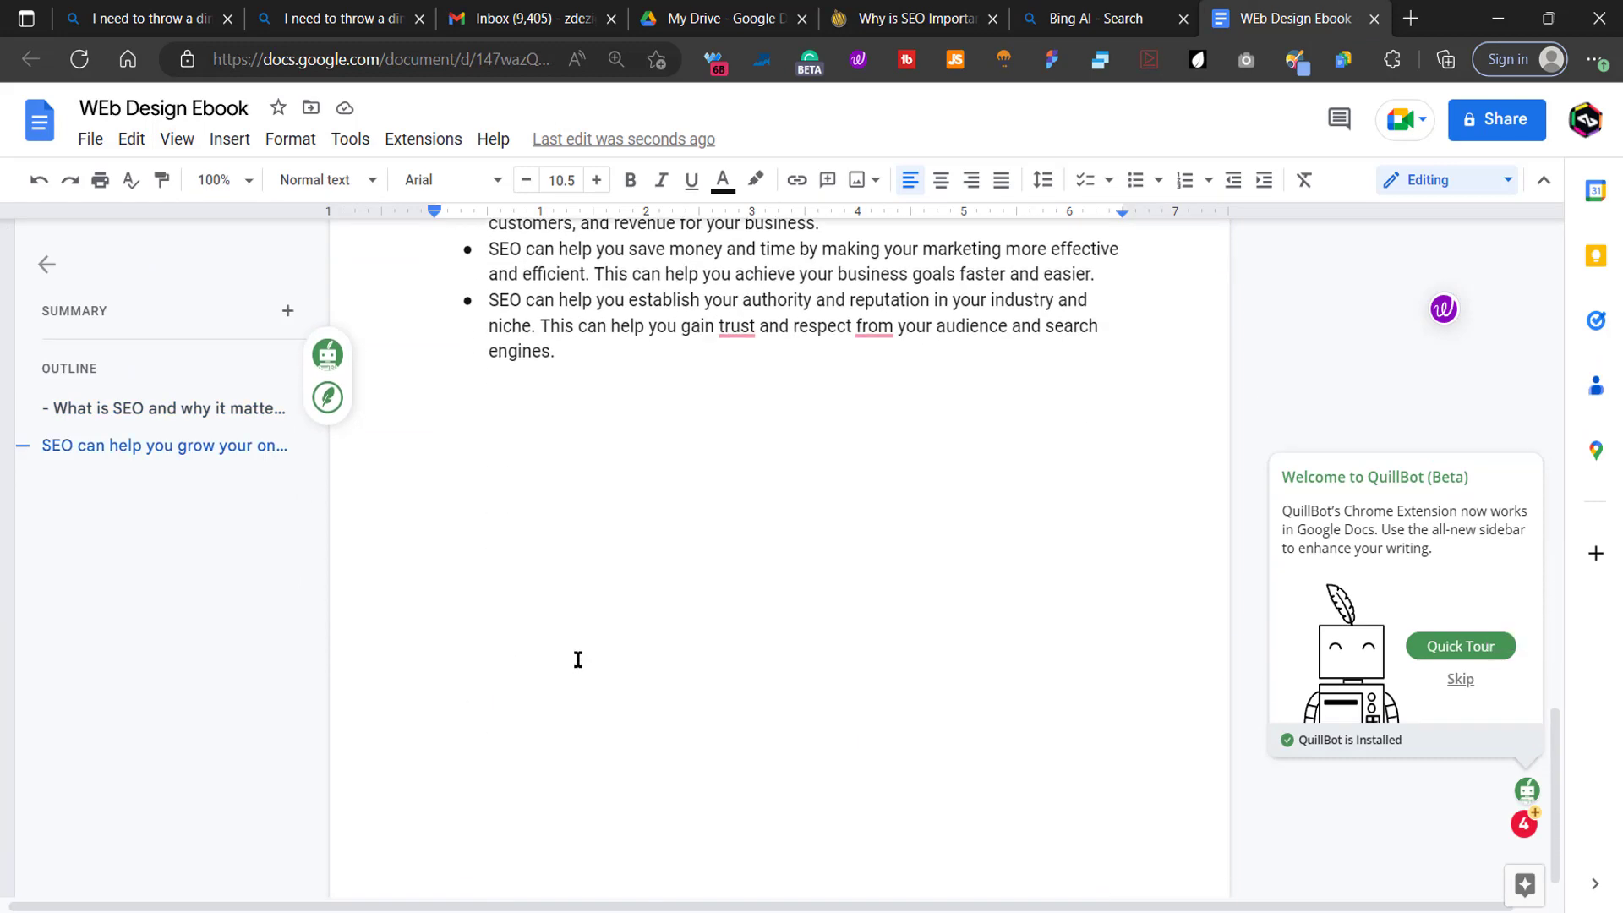
pyautogui.scroll(7, 578, 659)
pyautogui.scroll(7, 577, 659)
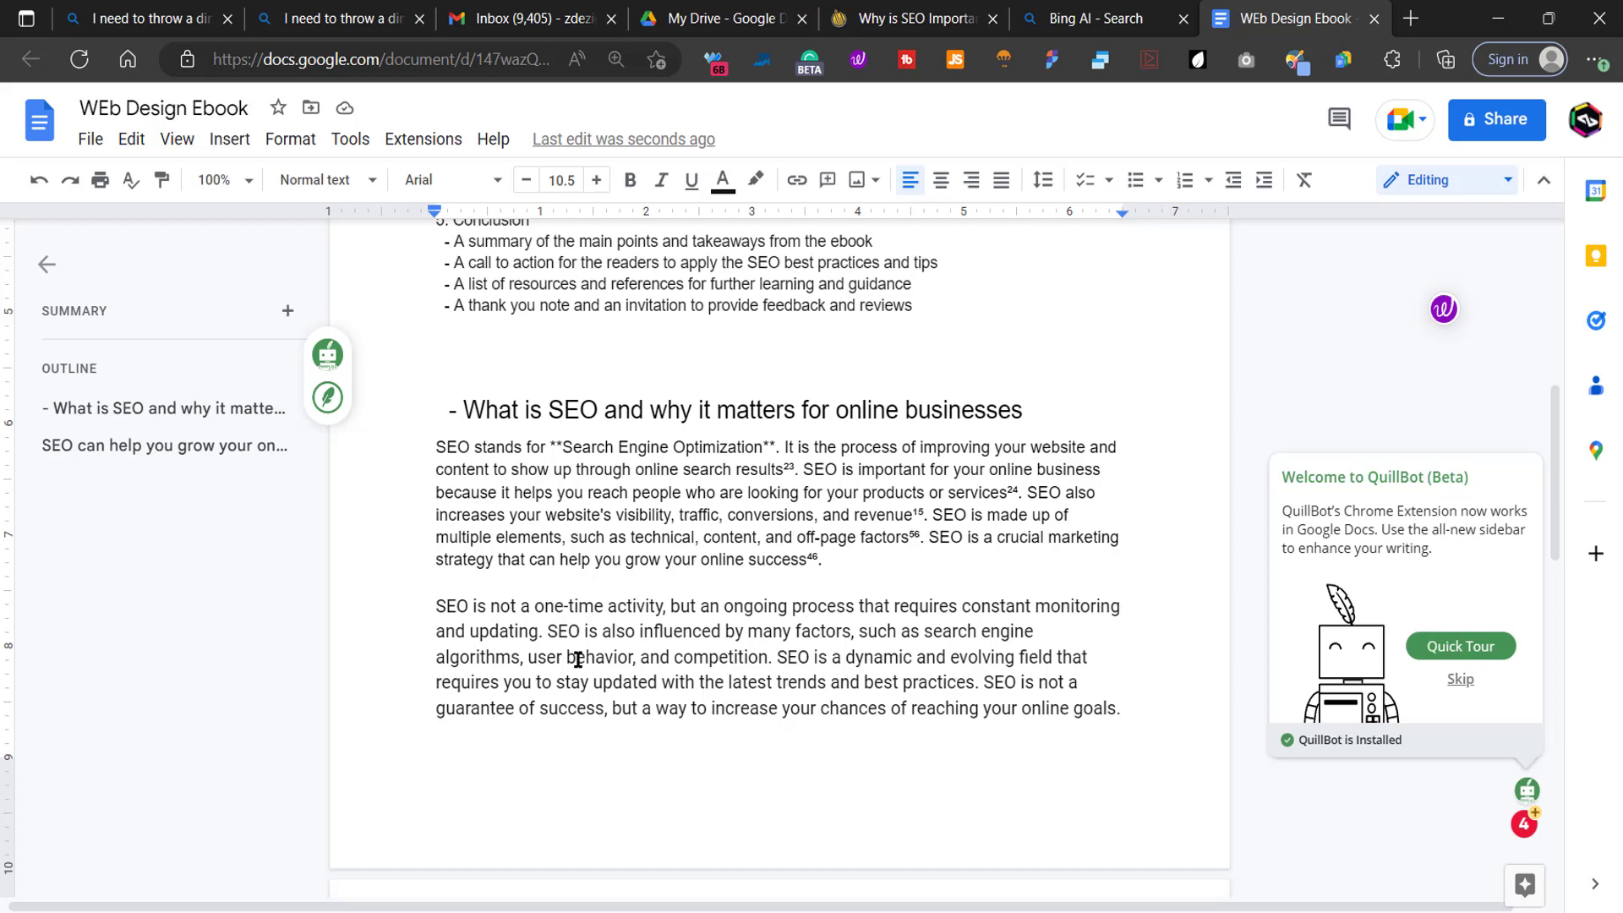
pyautogui.scroll(7, 578, 659)
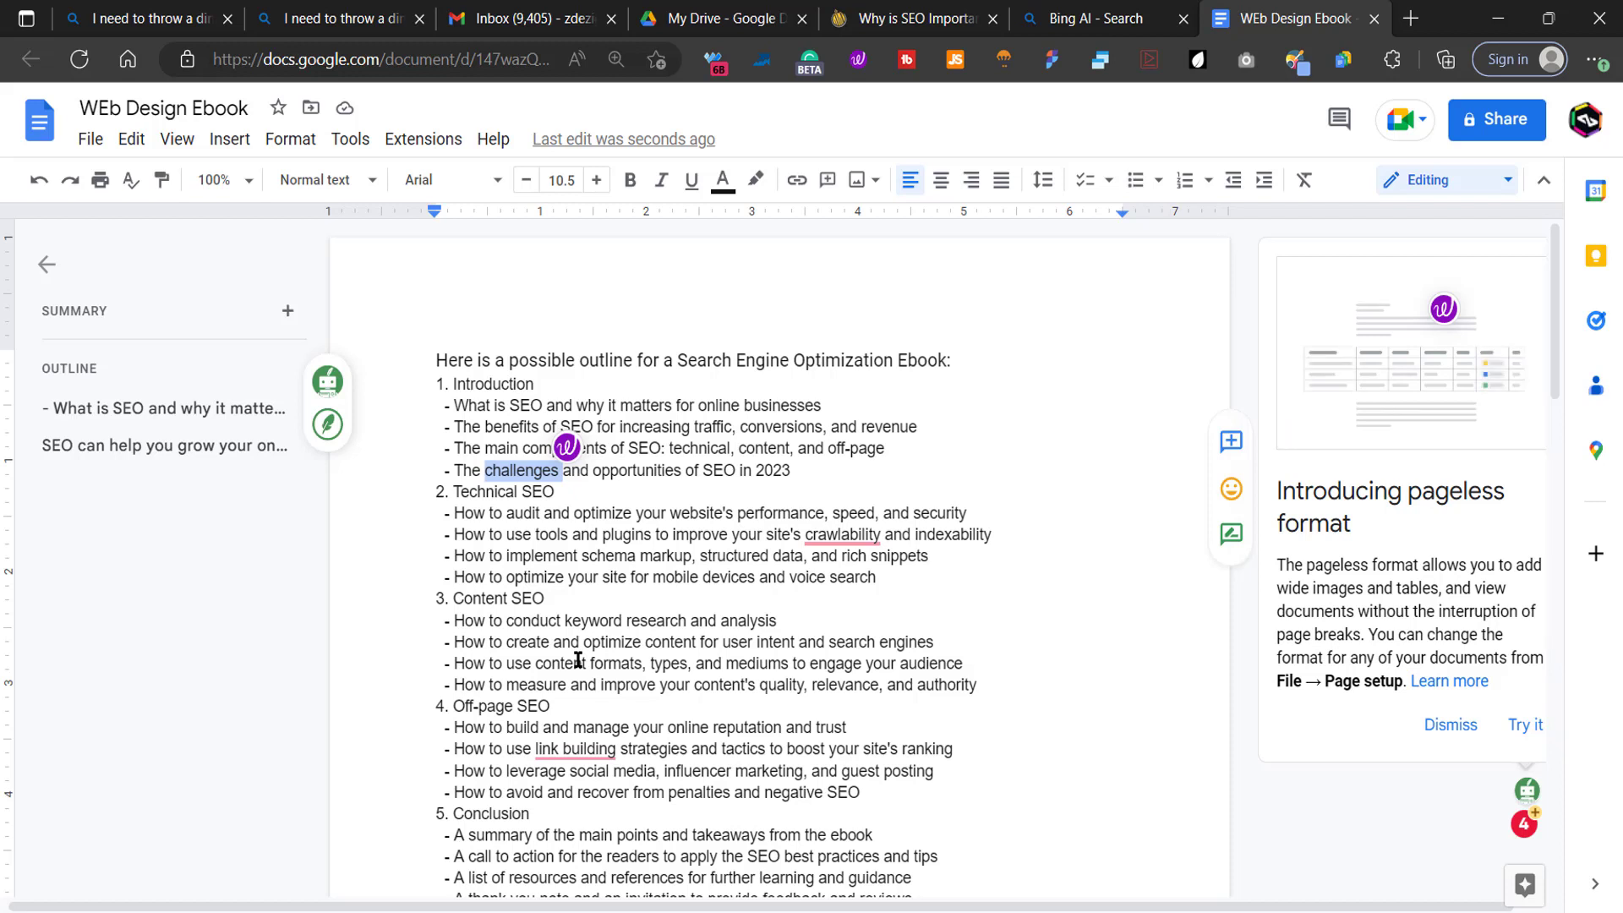
pyautogui.hotkey('ctrl', 'Home')
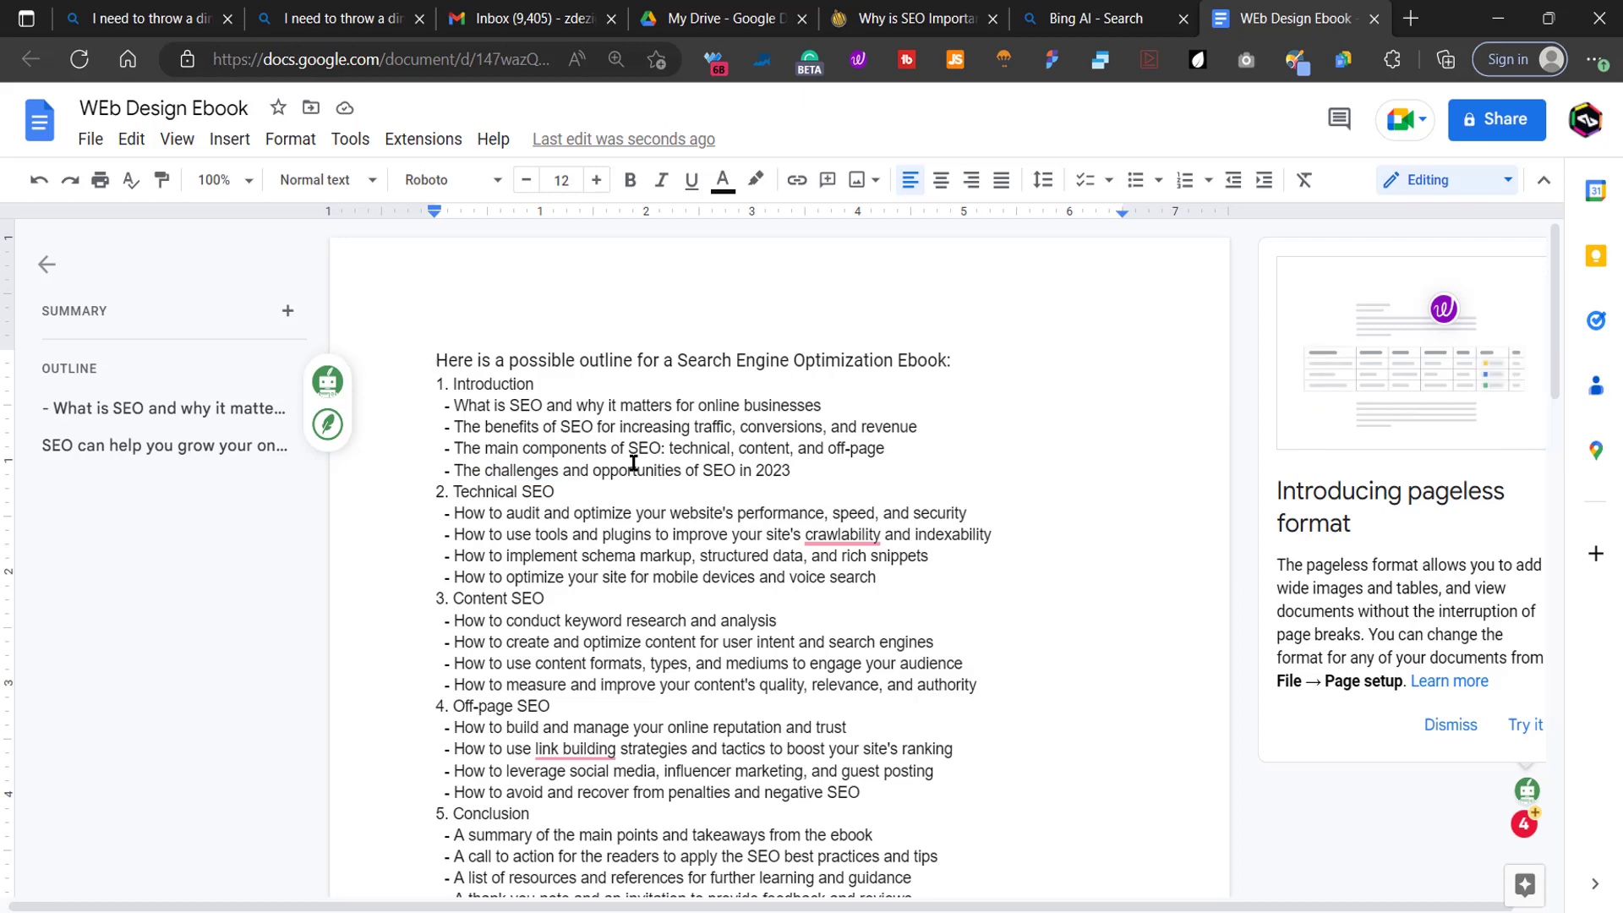
# Step: Check Bing's source-free five-benefit SEO answer, then go back to the WEb Design Ebook document
pyautogui.click(1070, 10)
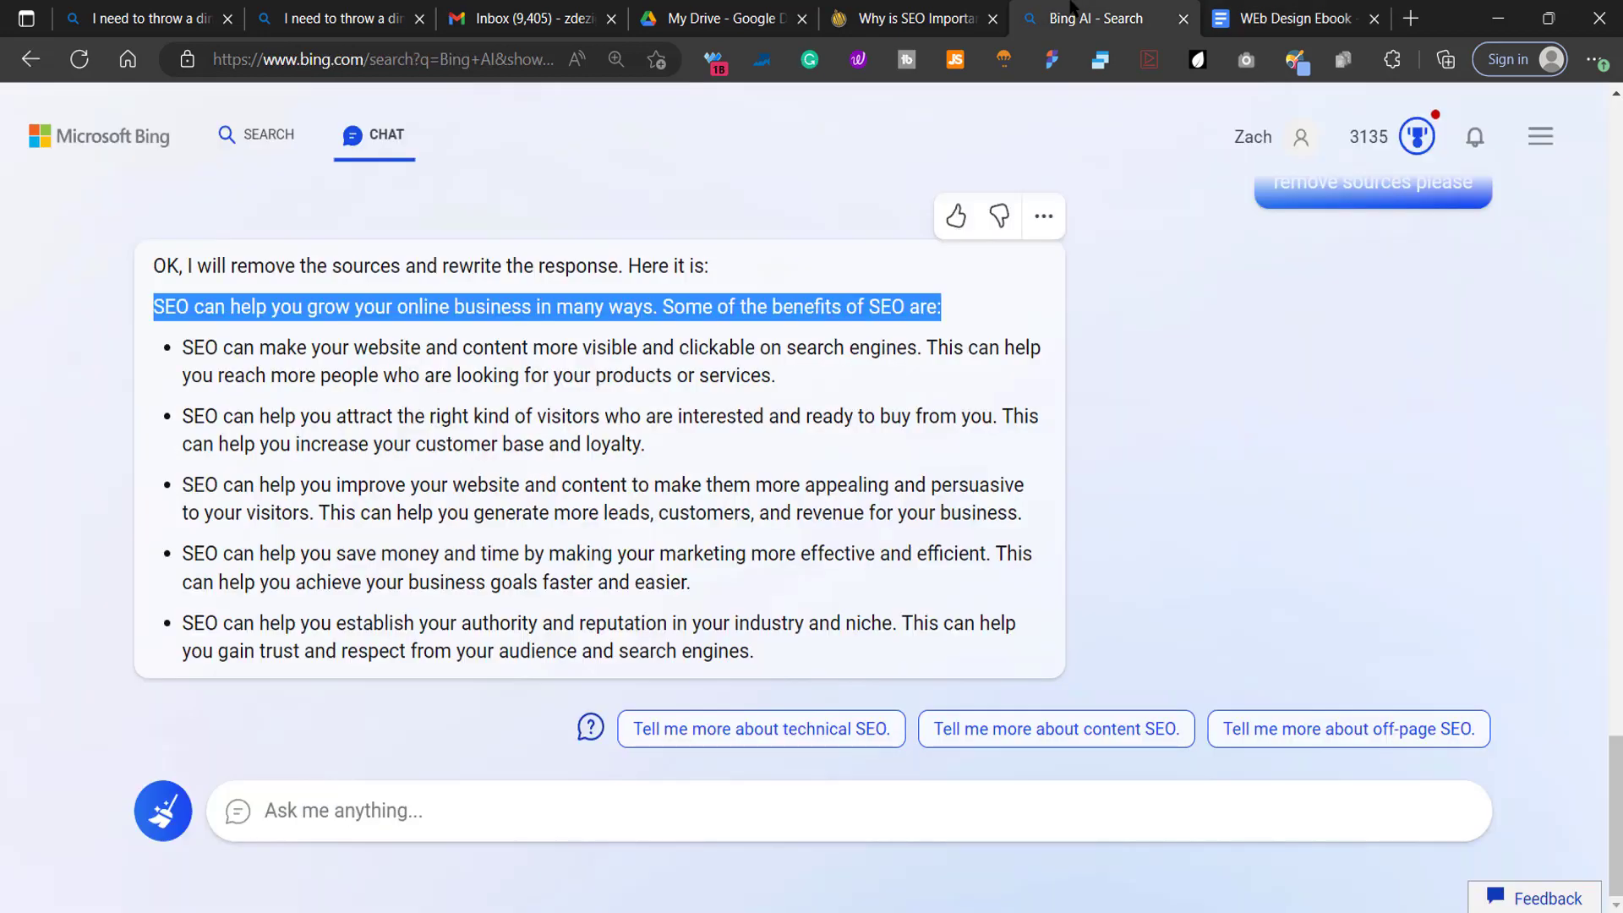
pyautogui.click(309, 810)
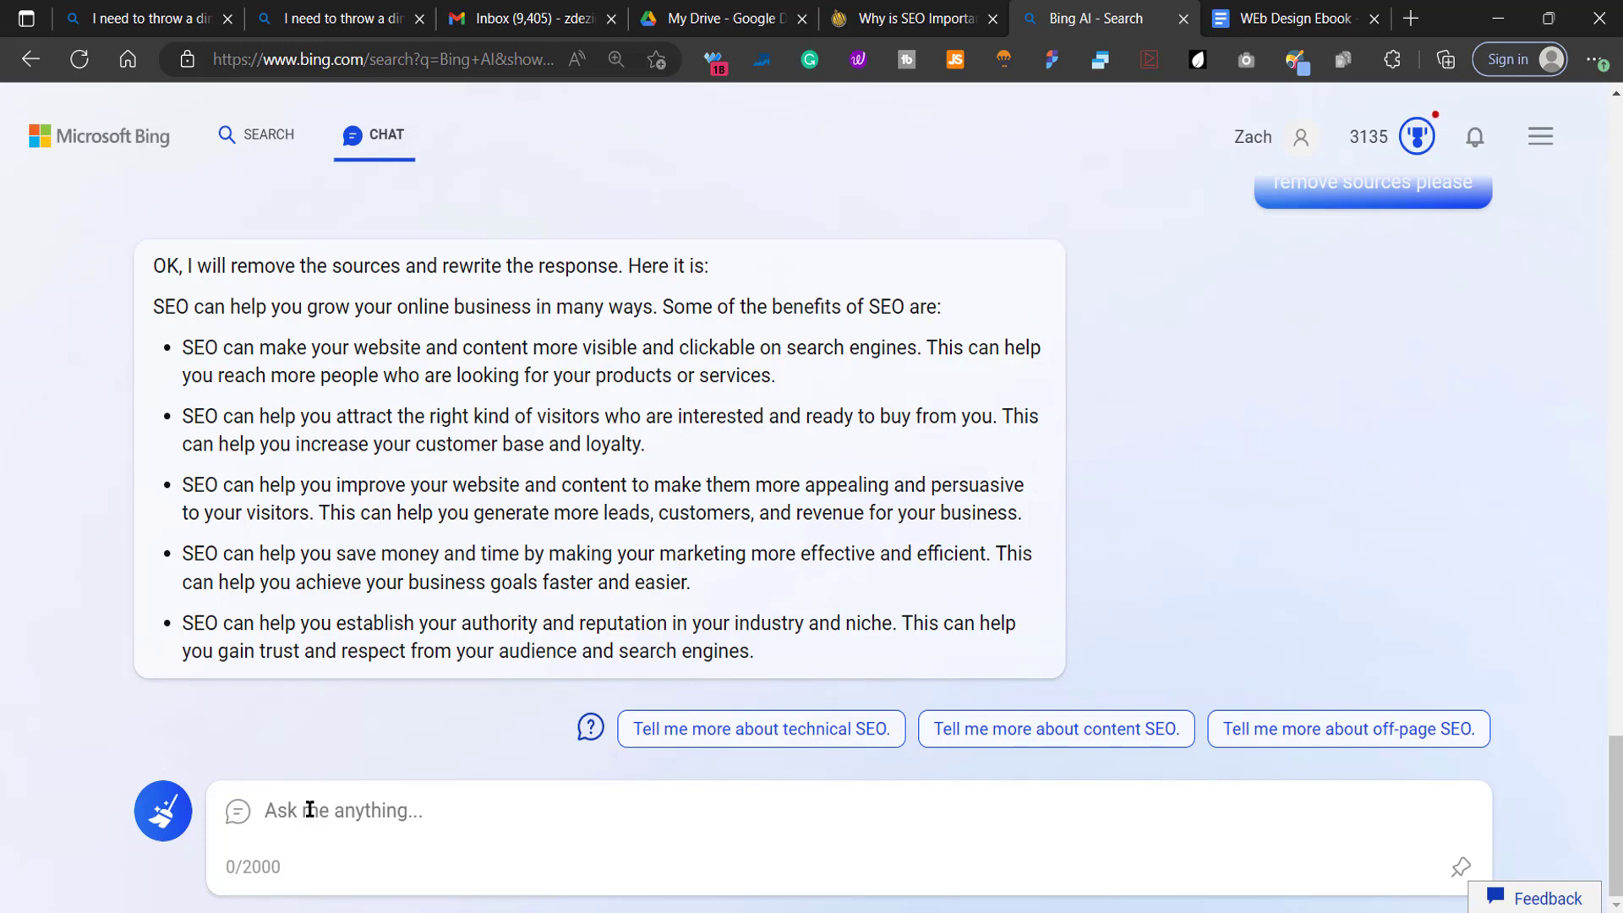
pyautogui.click(1255, 13)
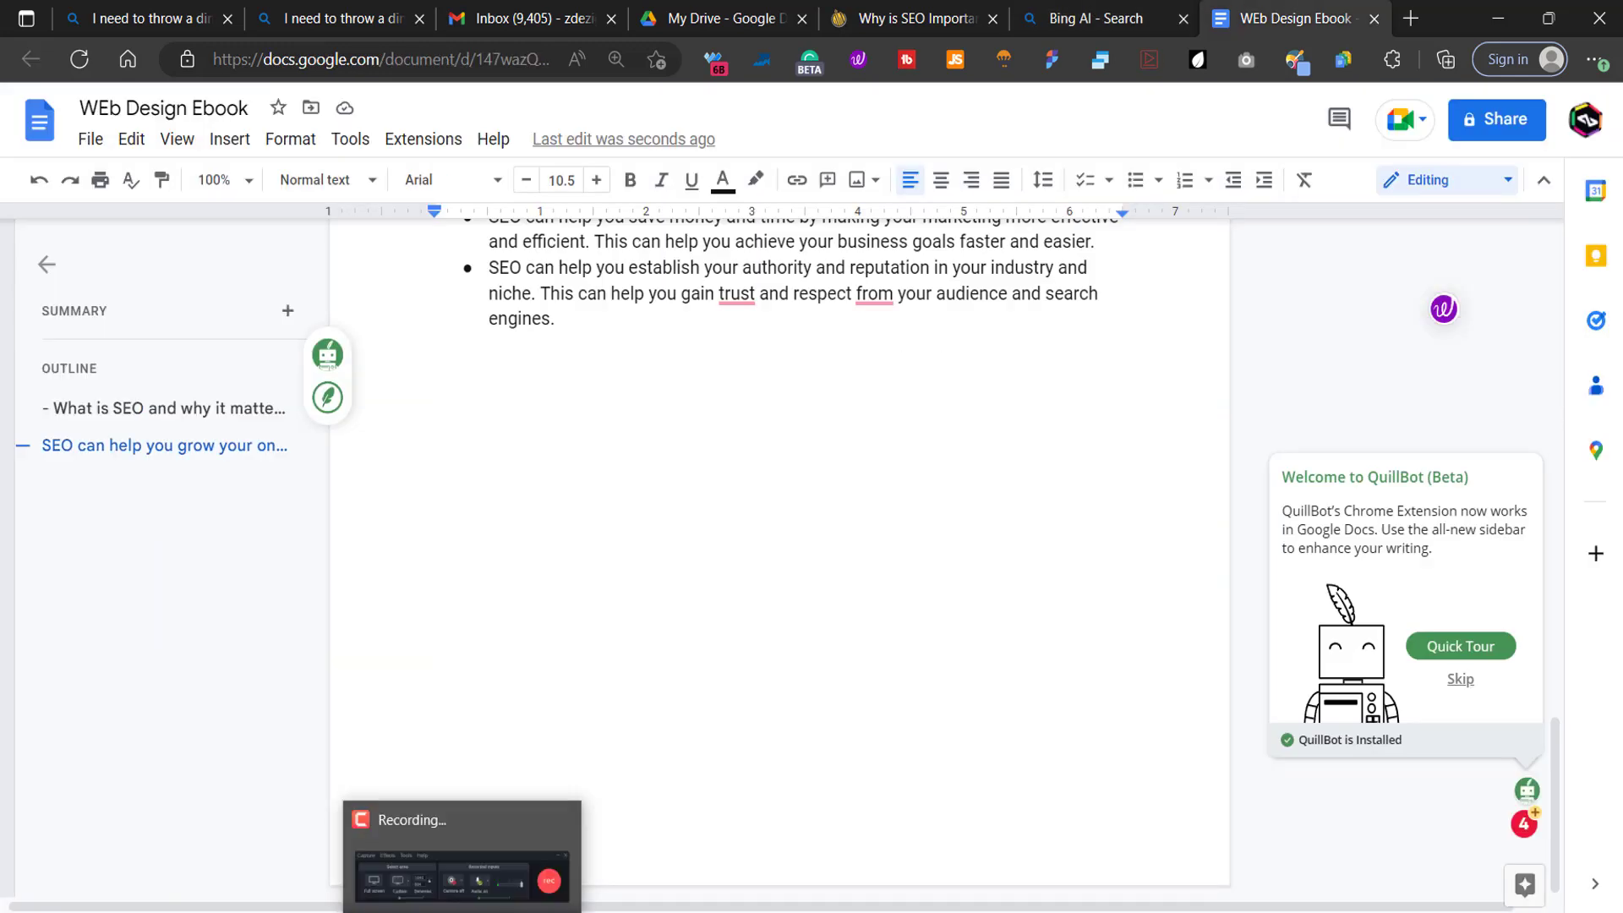
# Step: Scroll through the ebook's new five-bullet SEO benefits section, then return to Bing AI Chat
pyautogui.click(669, 355)
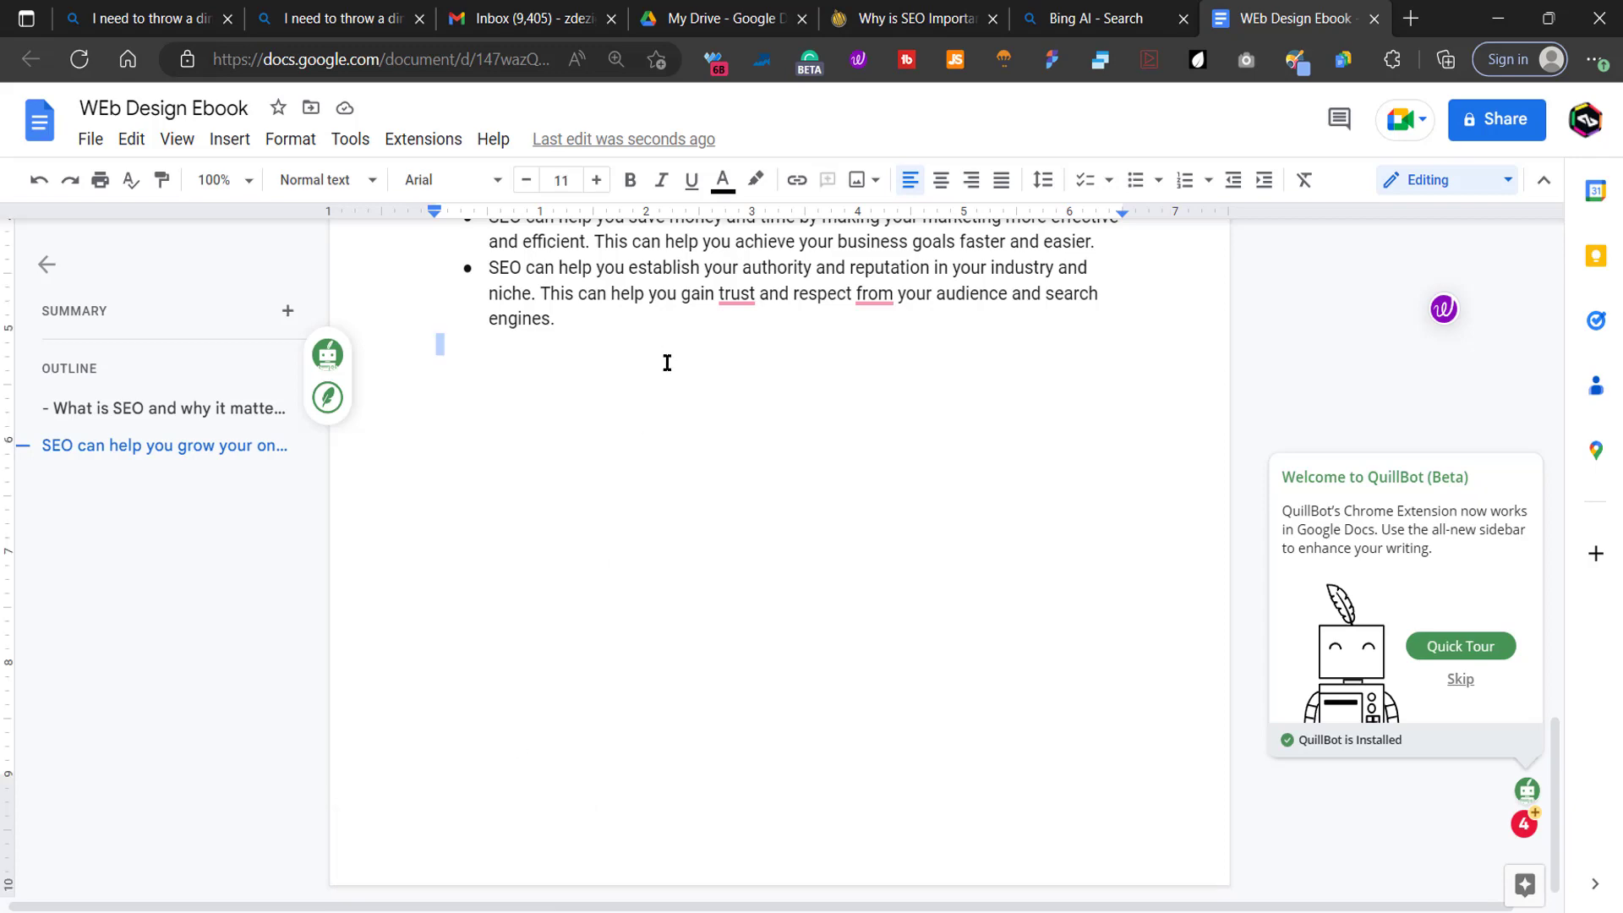
pyautogui.scroll(7, 579, 518)
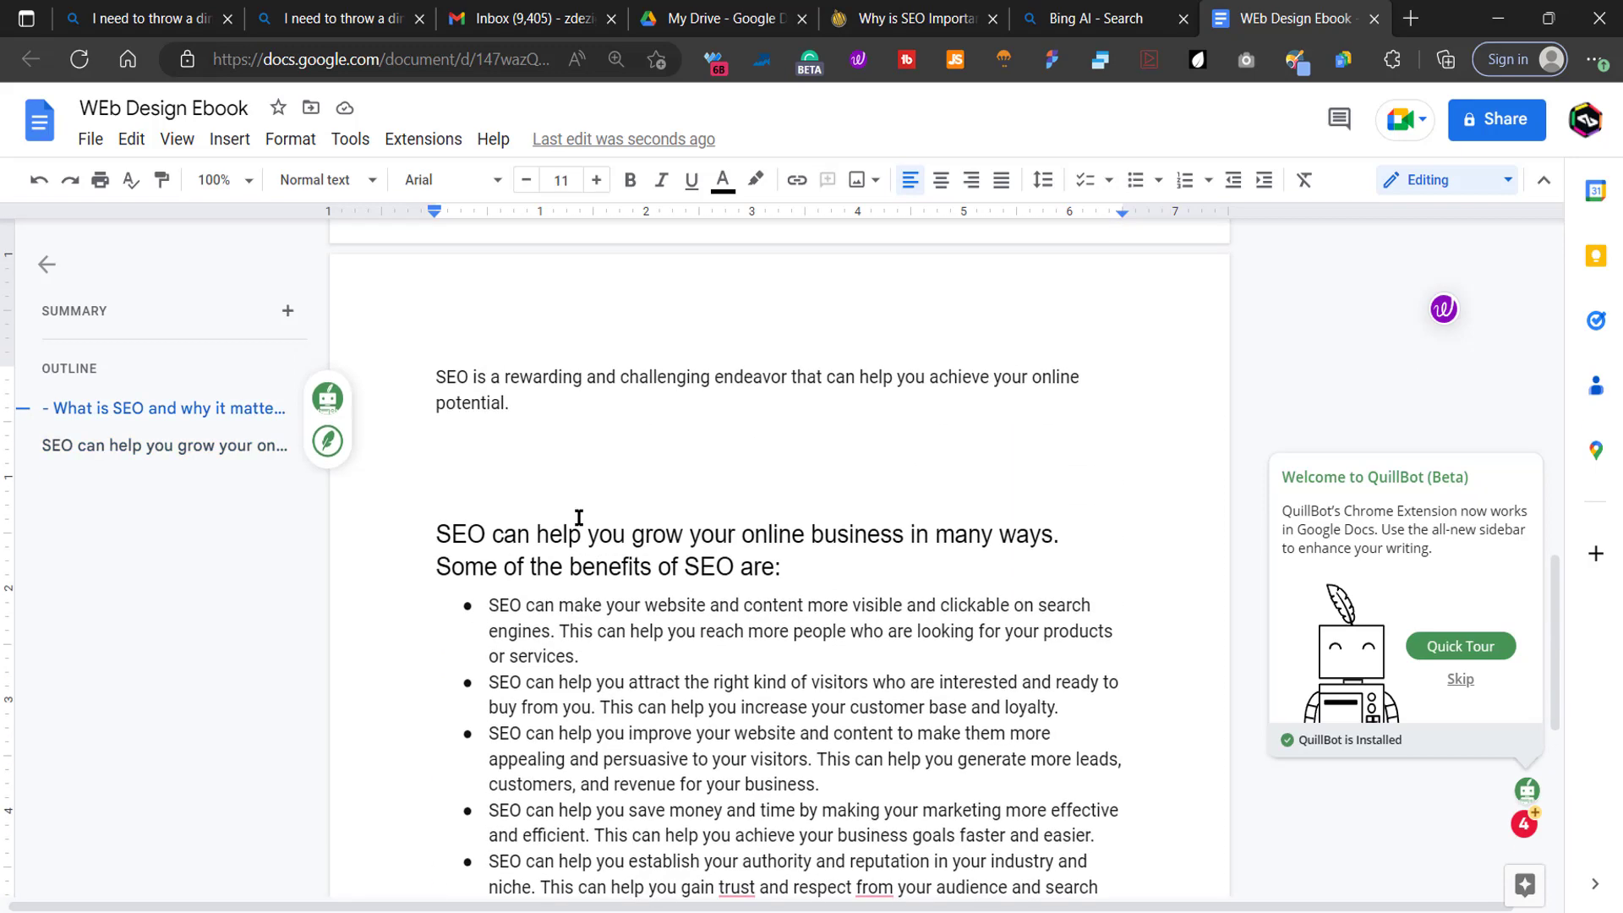
pyautogui.scroll(10, 579, 517)
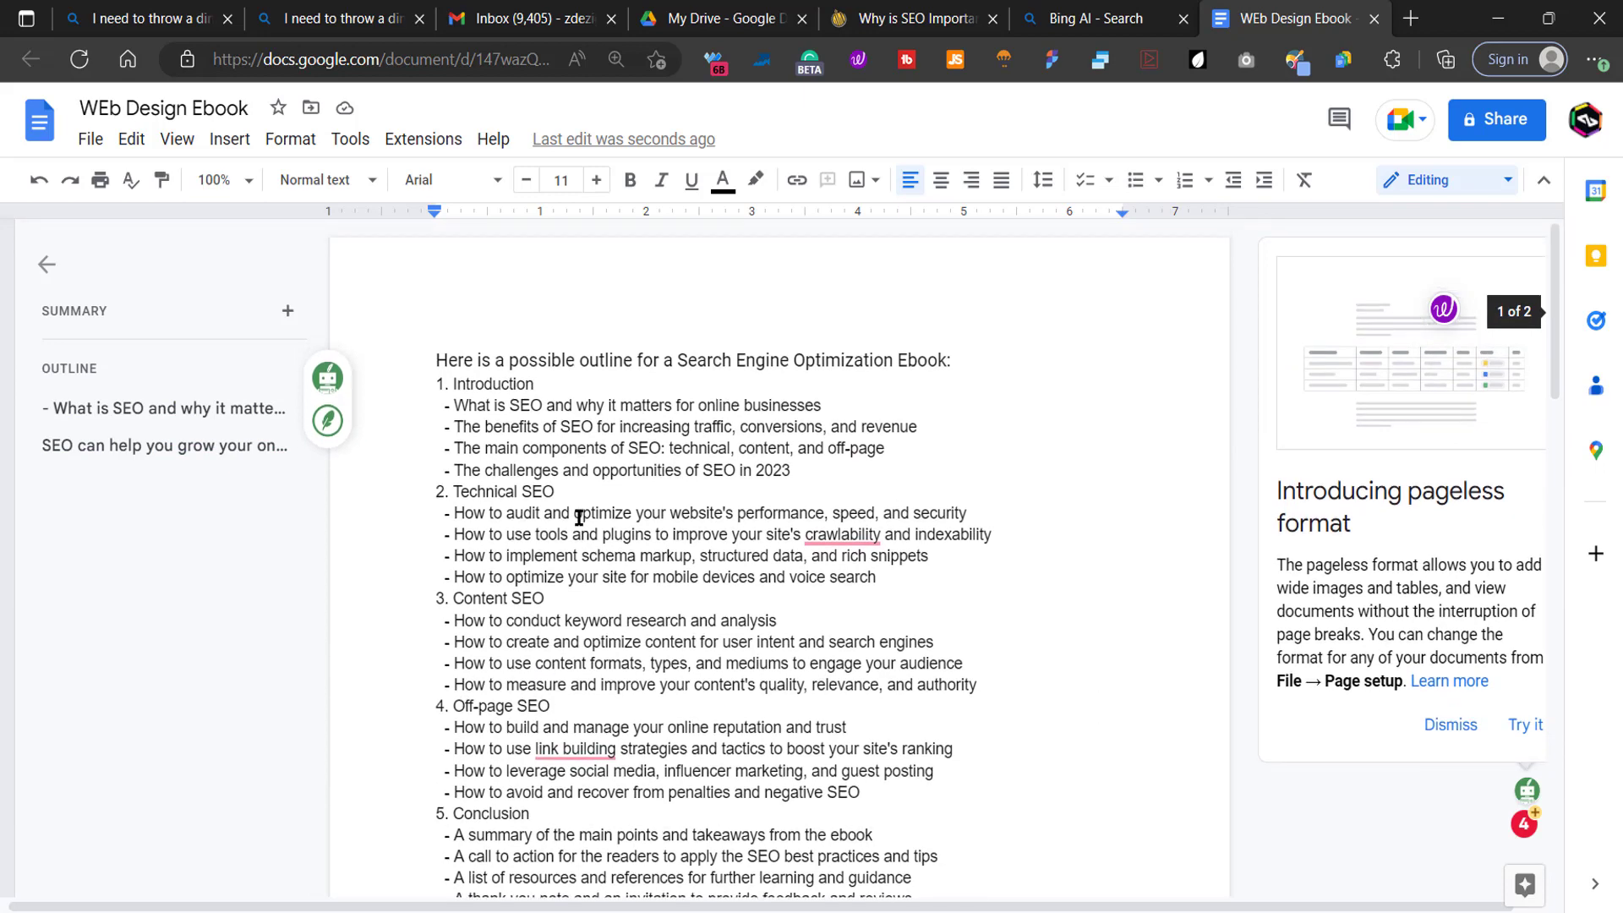
pyautogui.scroll(-8, 580, 518)
pyautogui.scroll(-2, 546, 568)
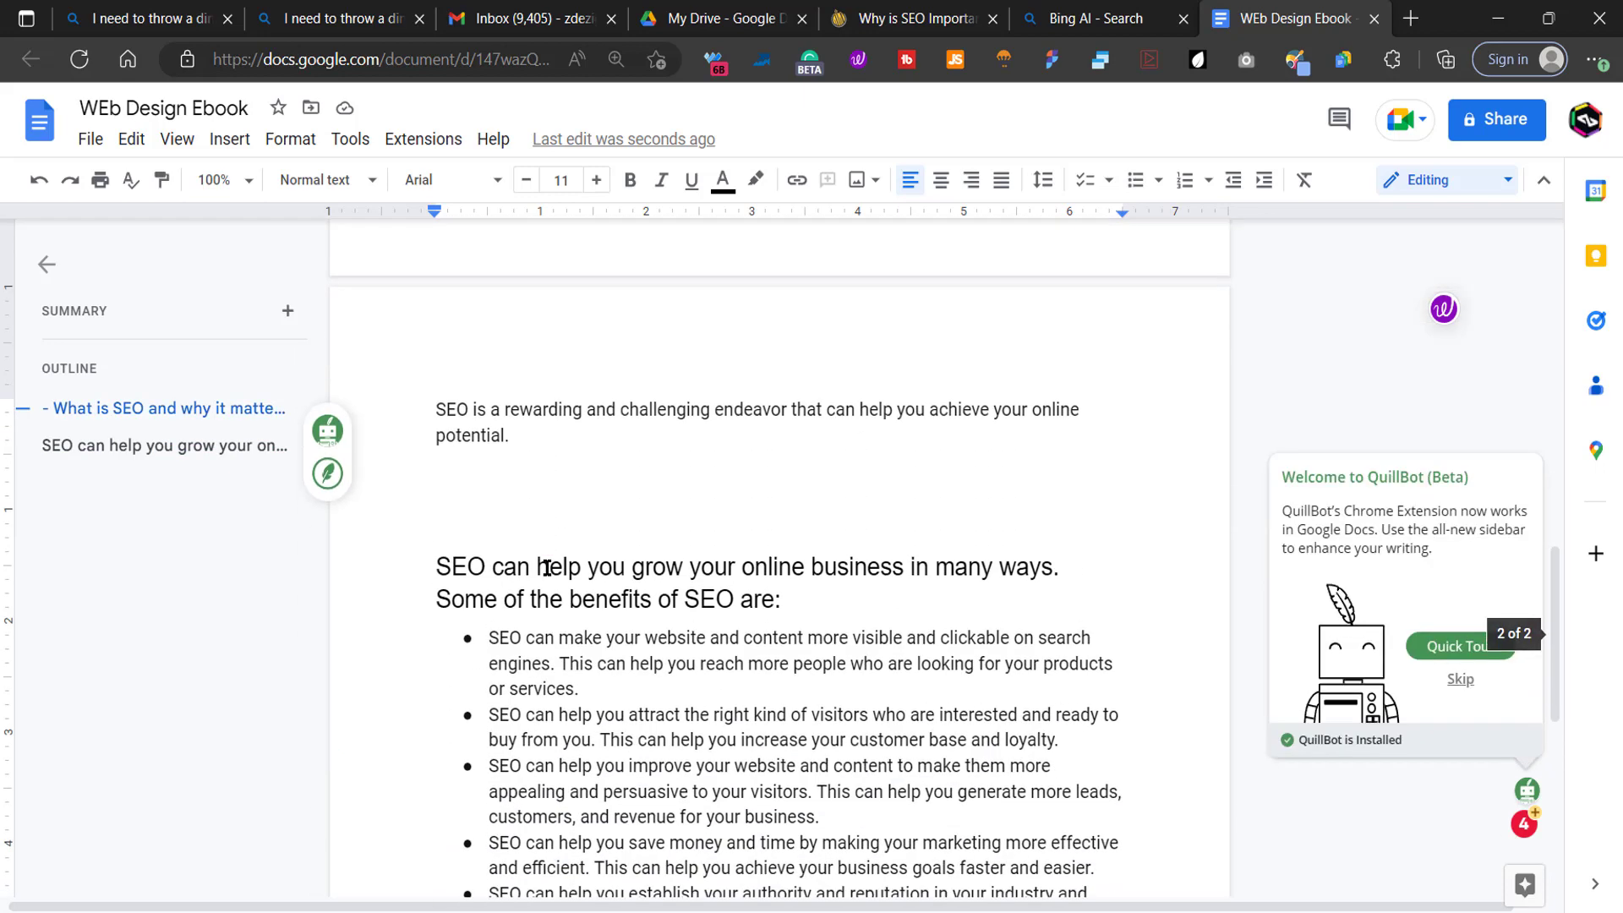
pyautogui.scroll(-7, 547, 568)
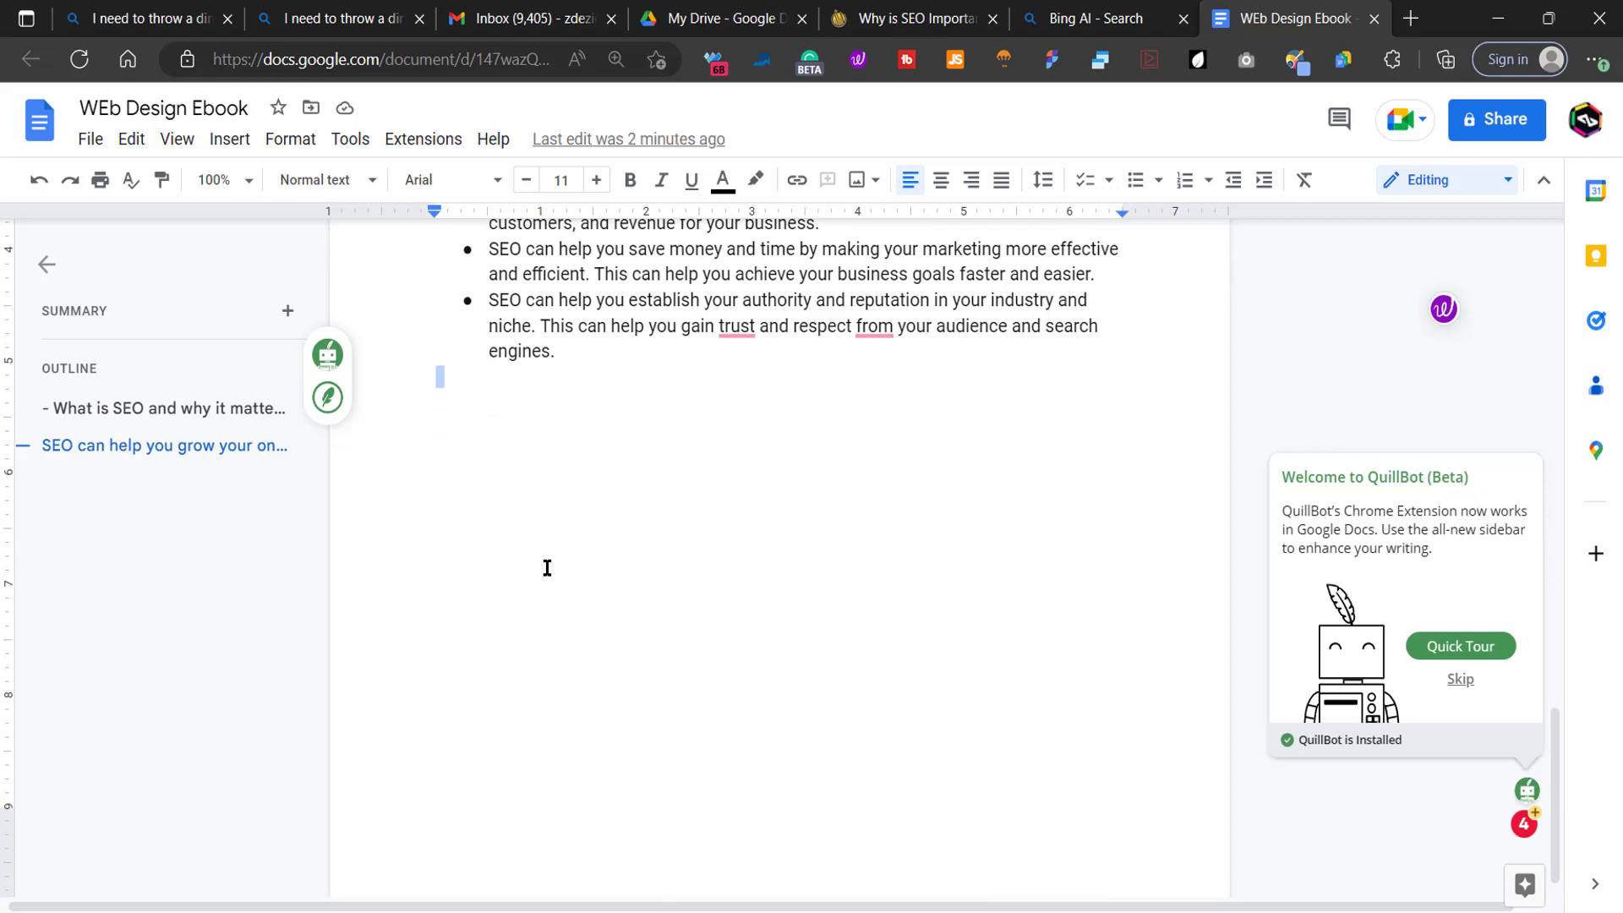
pyautogui.scroll(7, 546, 568)
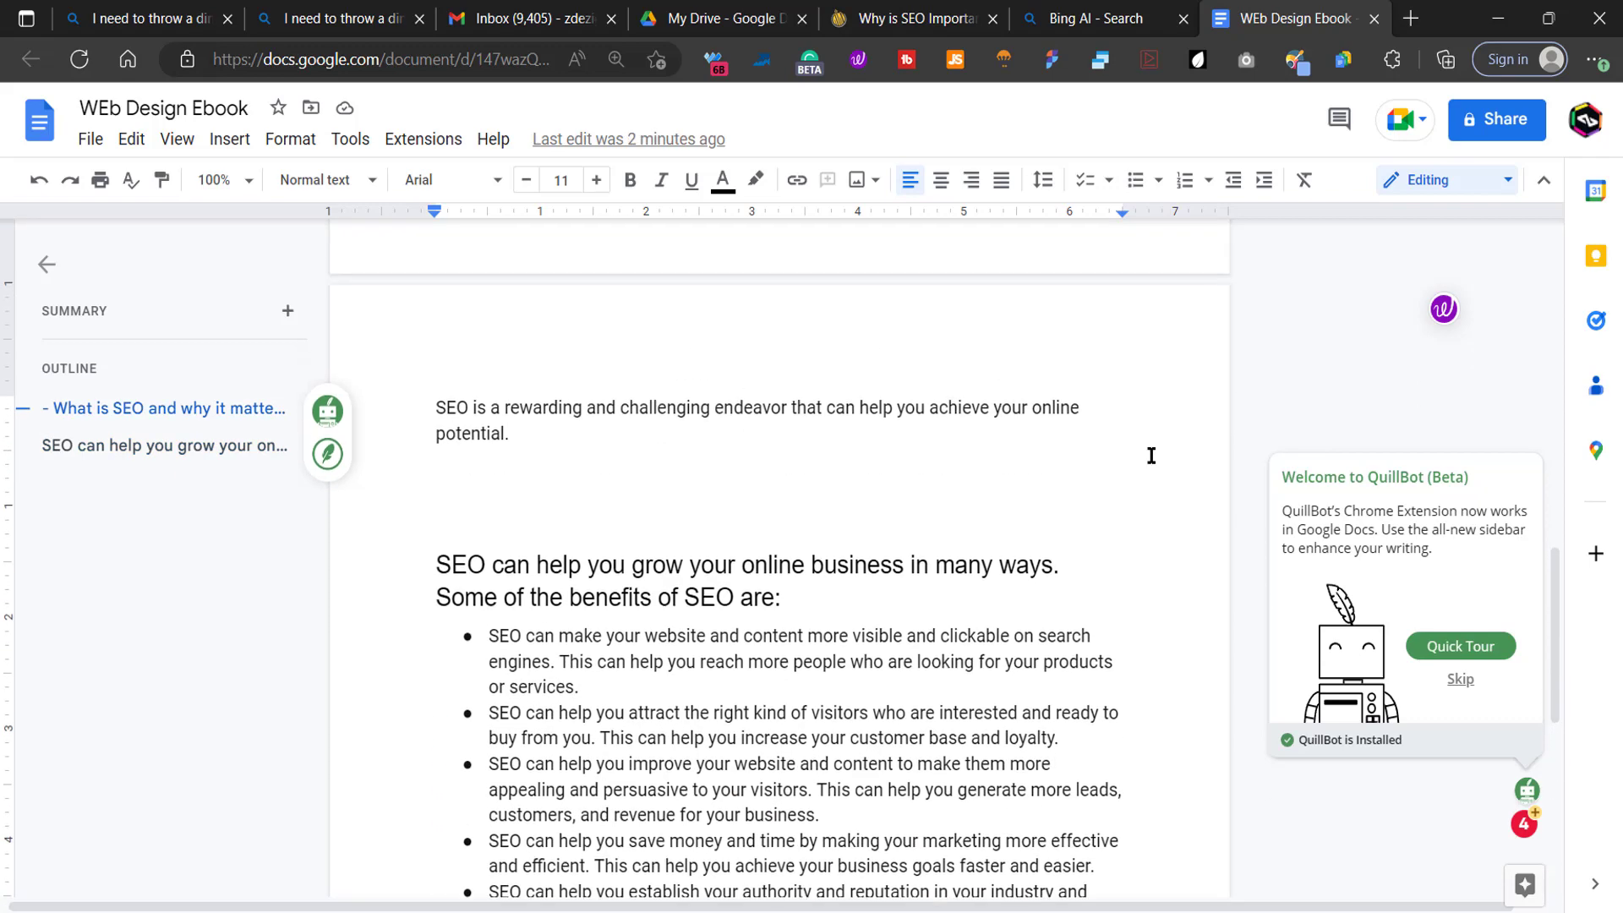
pyautogui.hotkey('ctrl', 'shift', 'Tab')
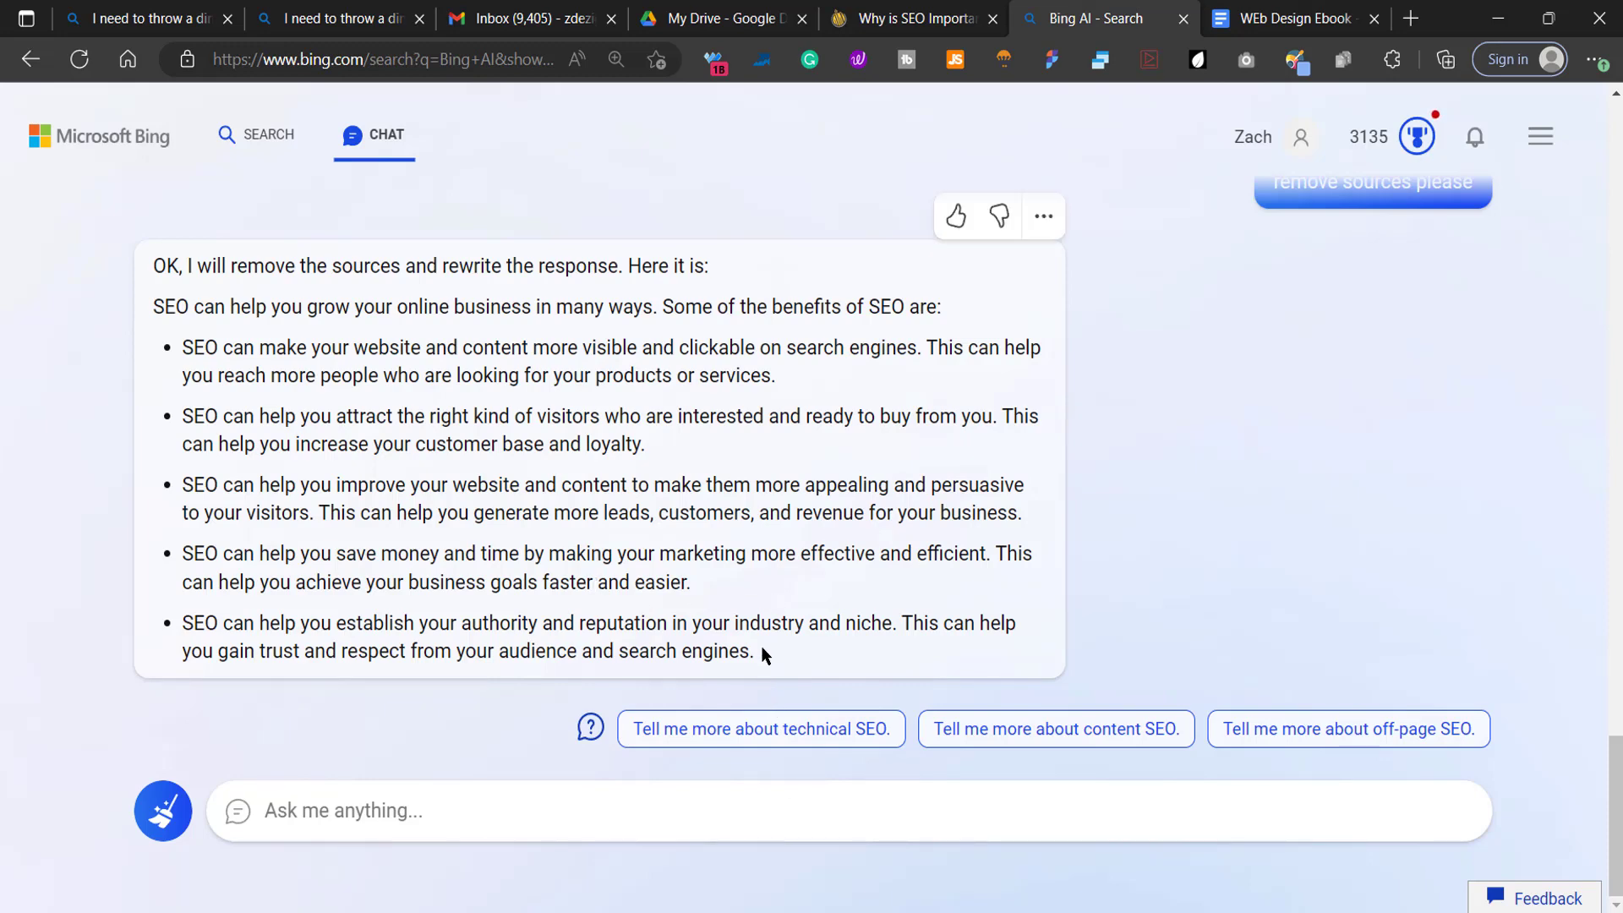
pyautogui.scroll(20, 1184, 490)
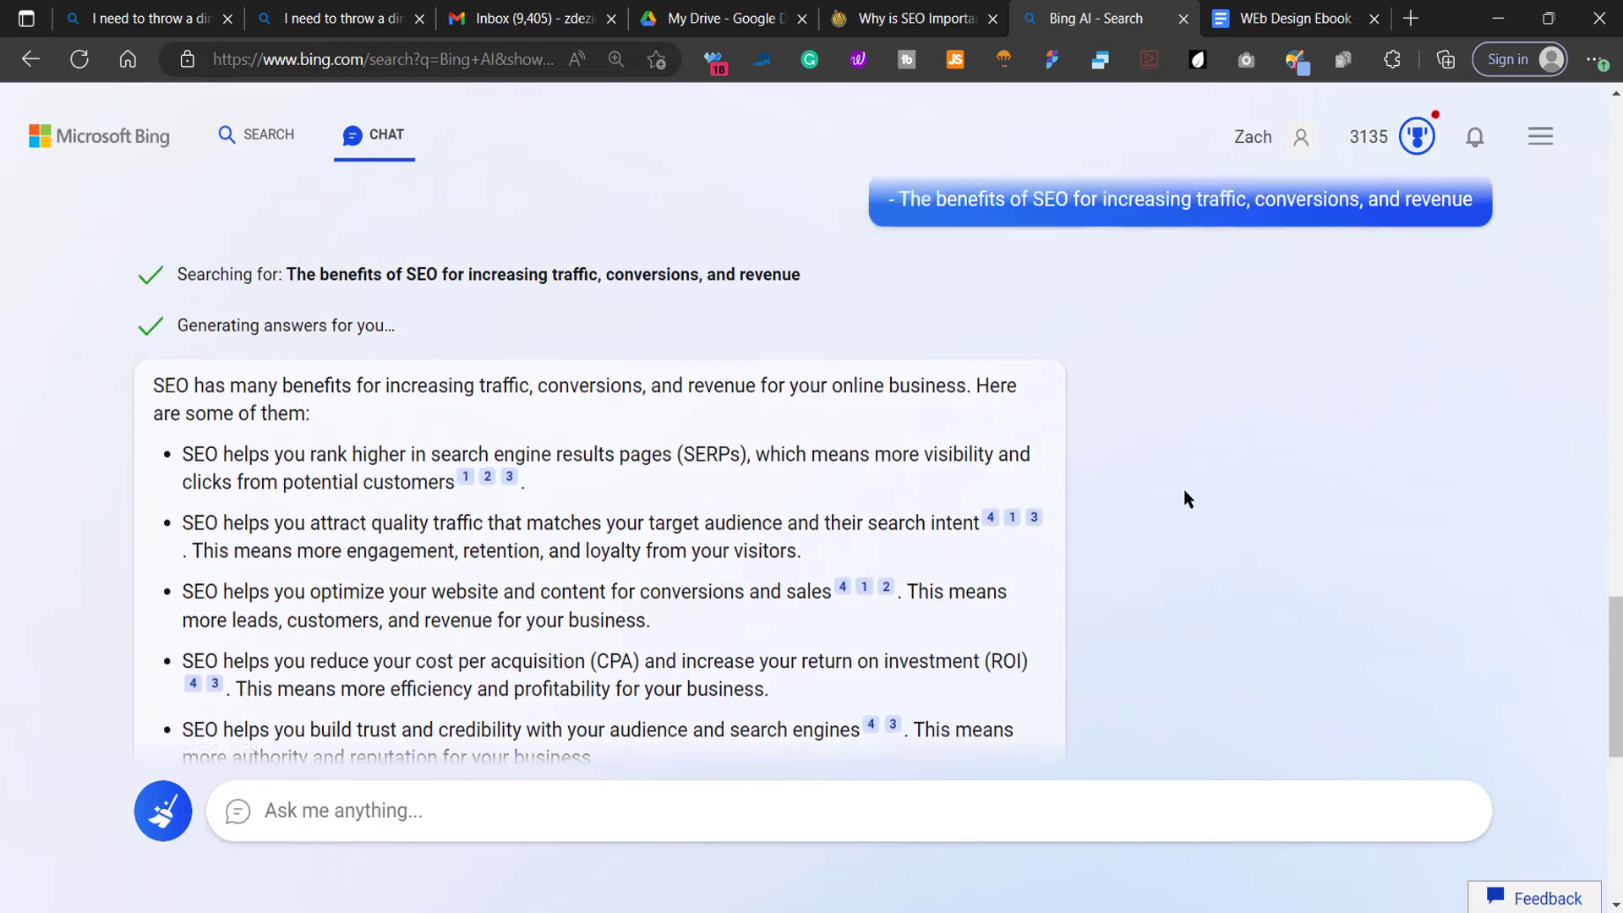
pyautogui.scroll(2, 1184, 491)
pyautogui.scroll(-15, 1184, 491)
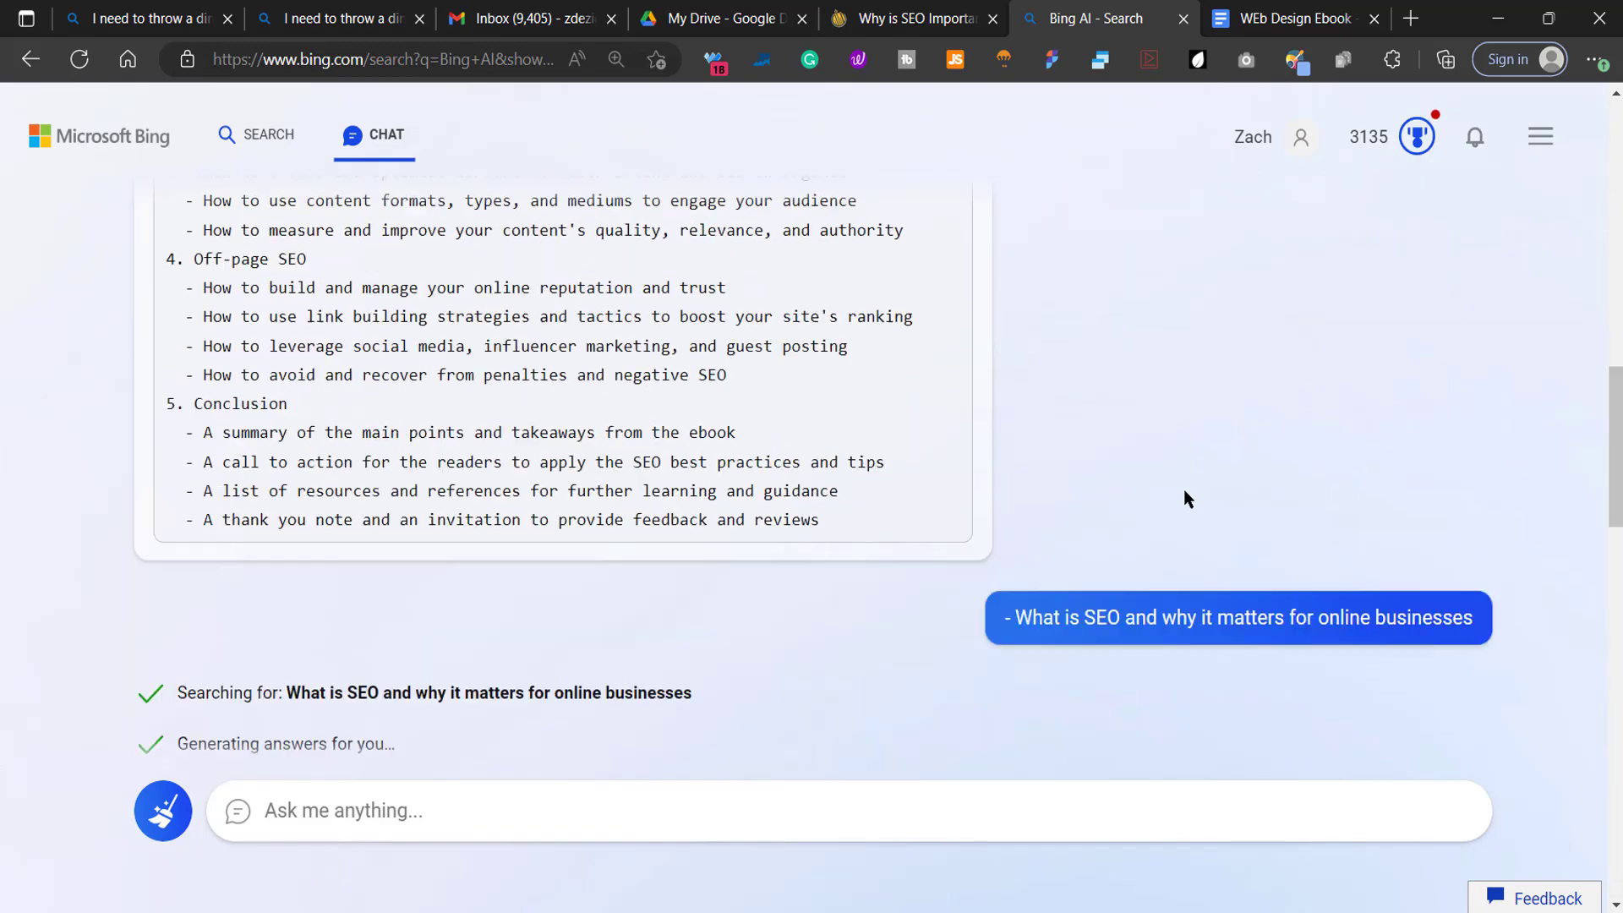